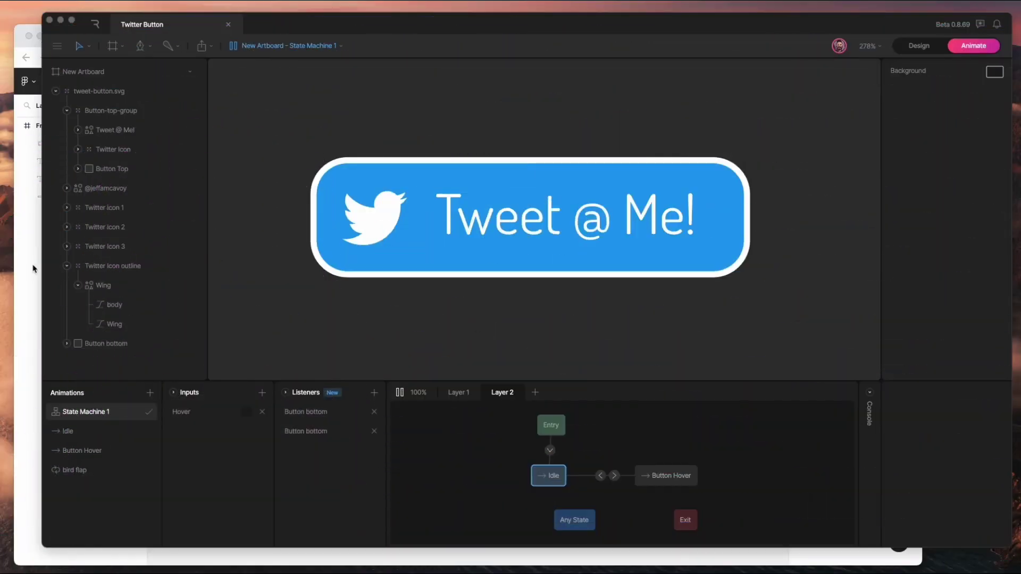
- Switch to Figma and review the Tweeter Button design's frame, the logo vector and the text layers
left_click(33, 267)
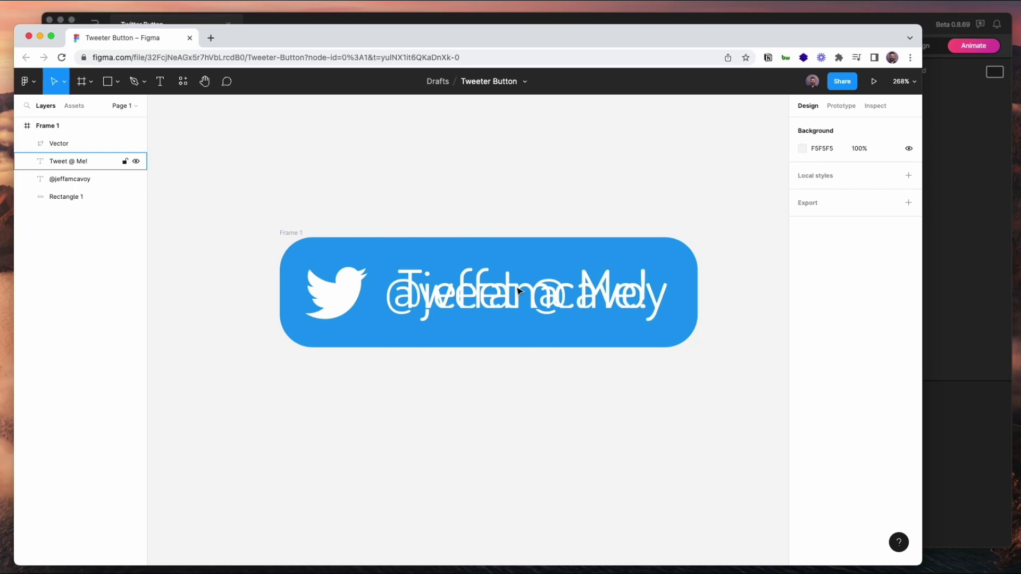
left_click(354, 254)
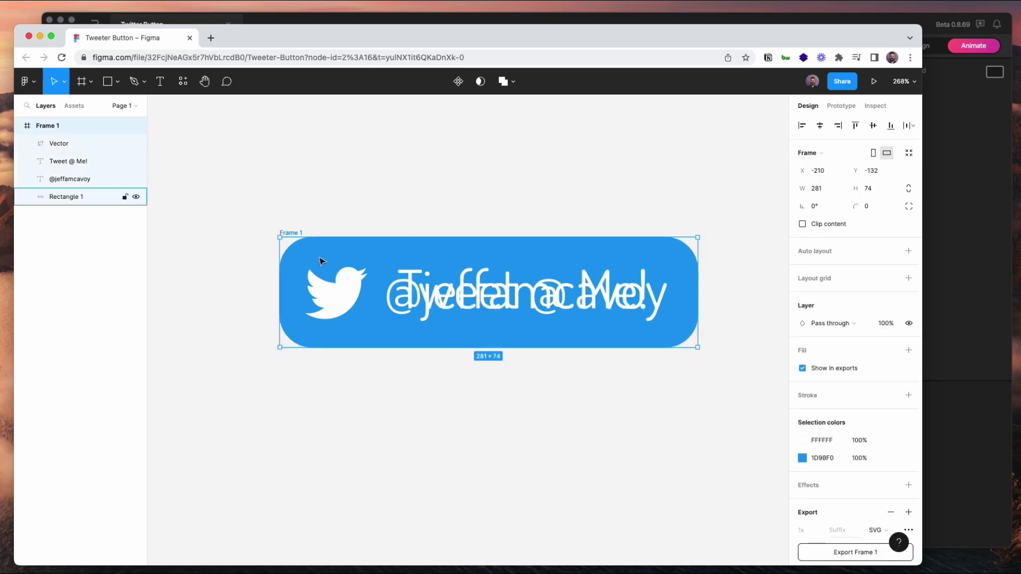
left_click(85, 181)
left_click(86, 162)
left_click(87, 145)
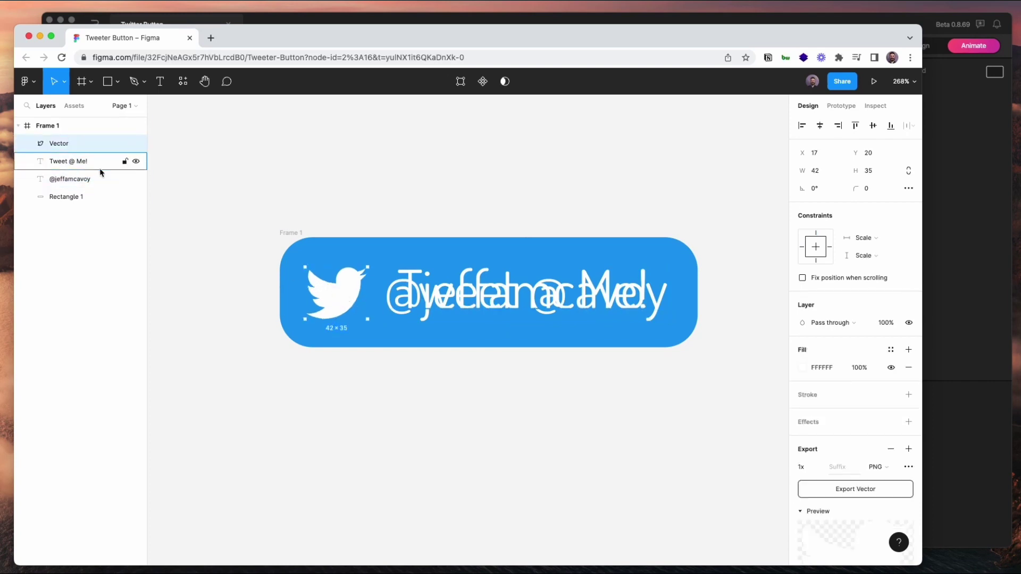
left_click(69, 161)
left_click(335, 184)
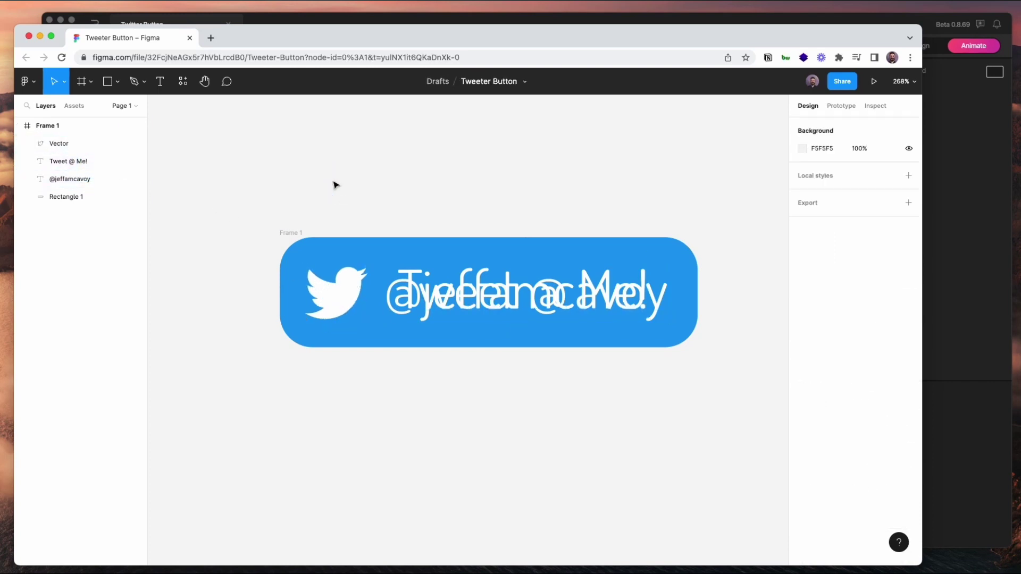
- Export Frame 1 as an SVG file named twitter-button to the Downloads folder
left_click(69, 127)
scroll(848, 478, "down", 3)
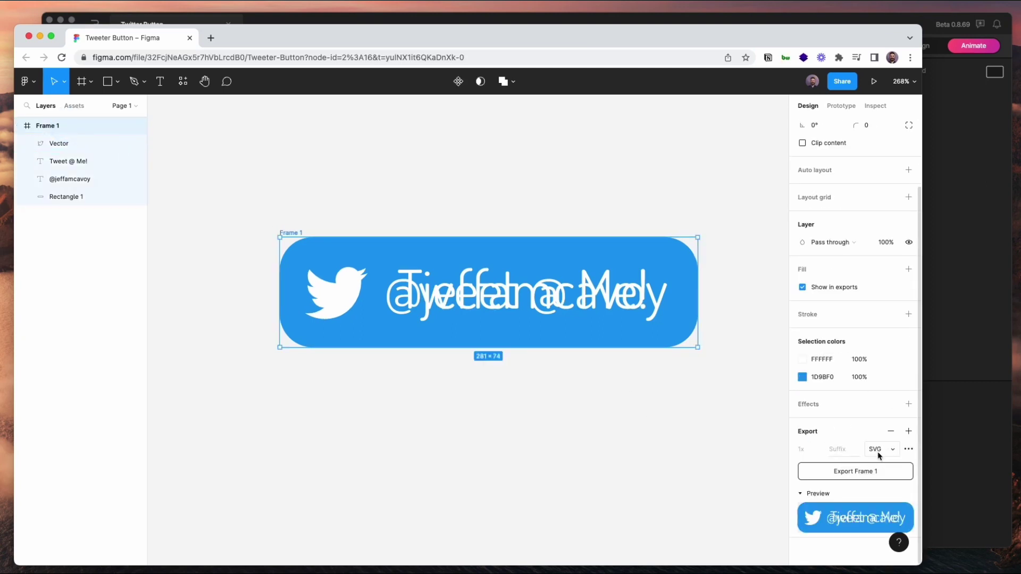
left_click(909, 451)
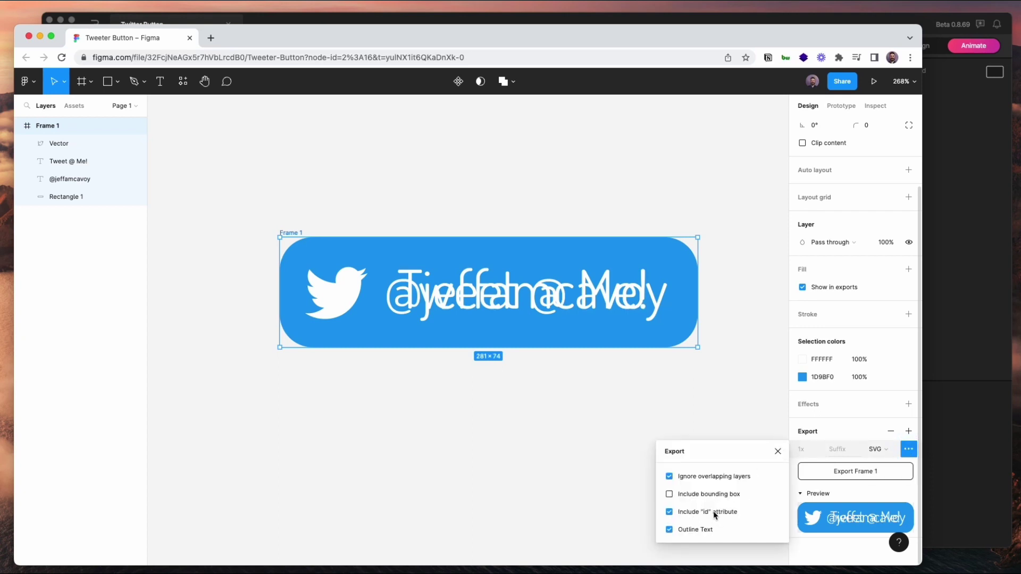
left_click(857, 471)
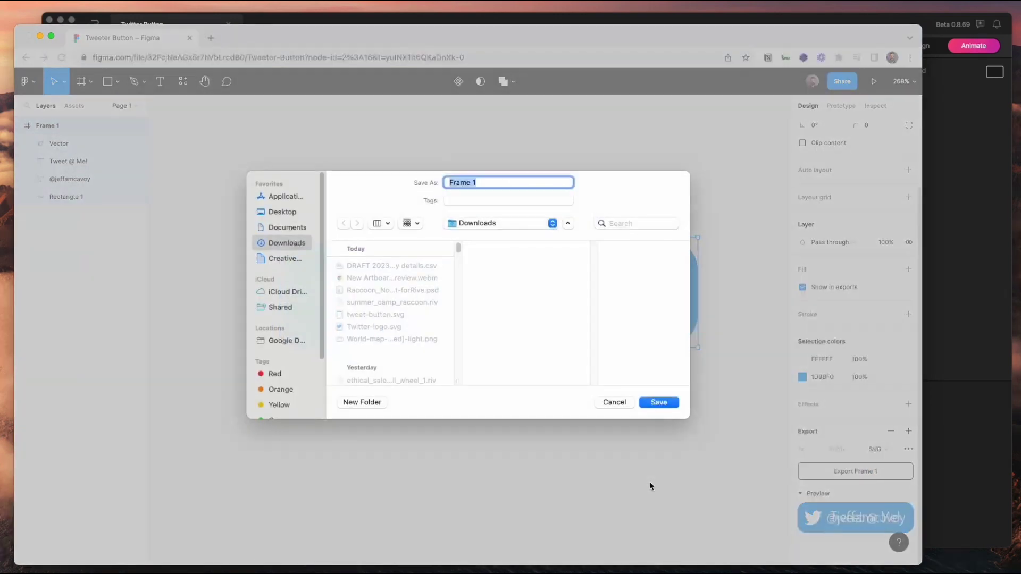
key("Return")
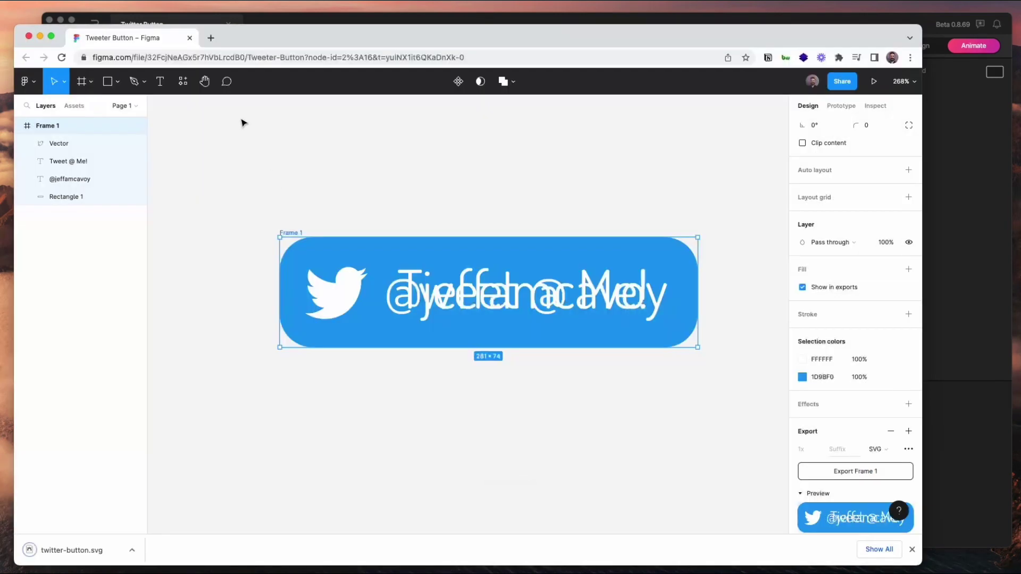
- Switch to Rive and create a new file with a blank 500 × 500 artboard
left_click(264, 21)
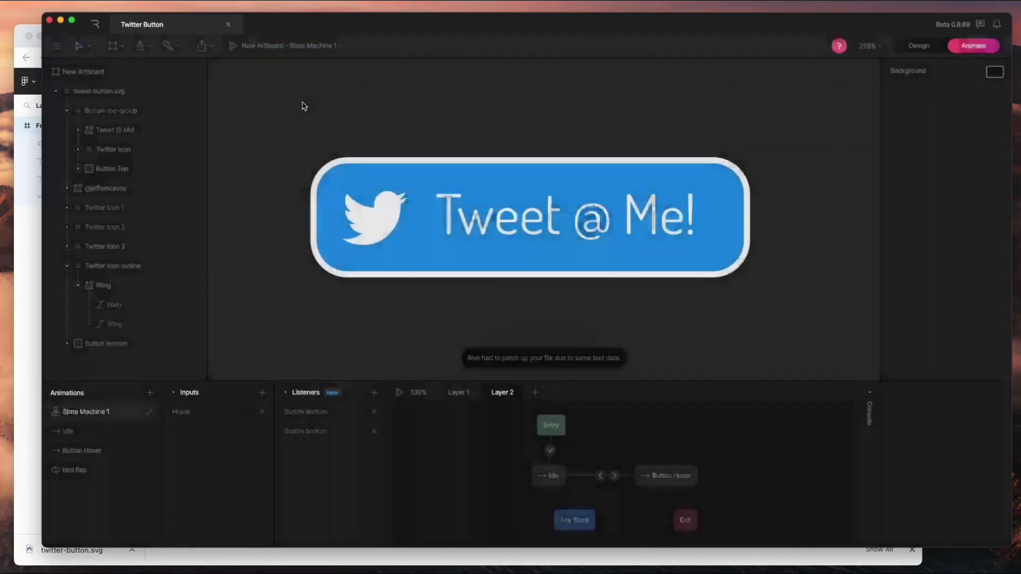
left_click(95, 24)
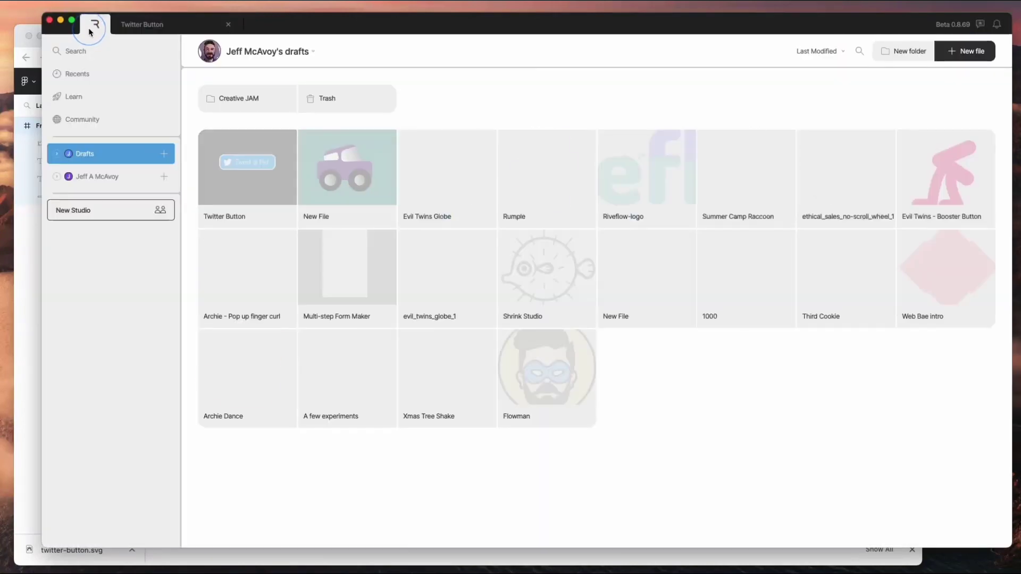
left_click(164, 176)
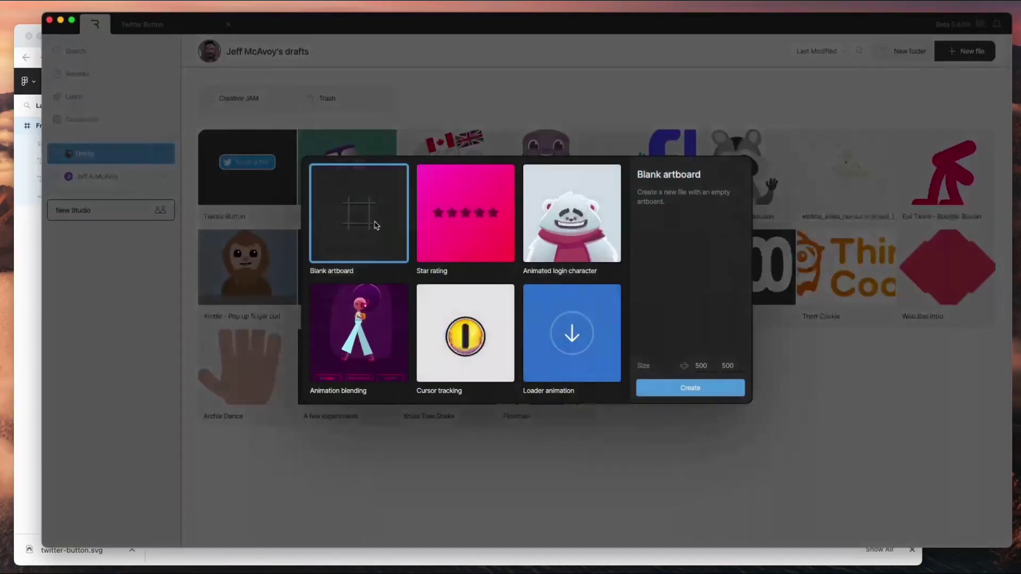
left_click(718, 391)
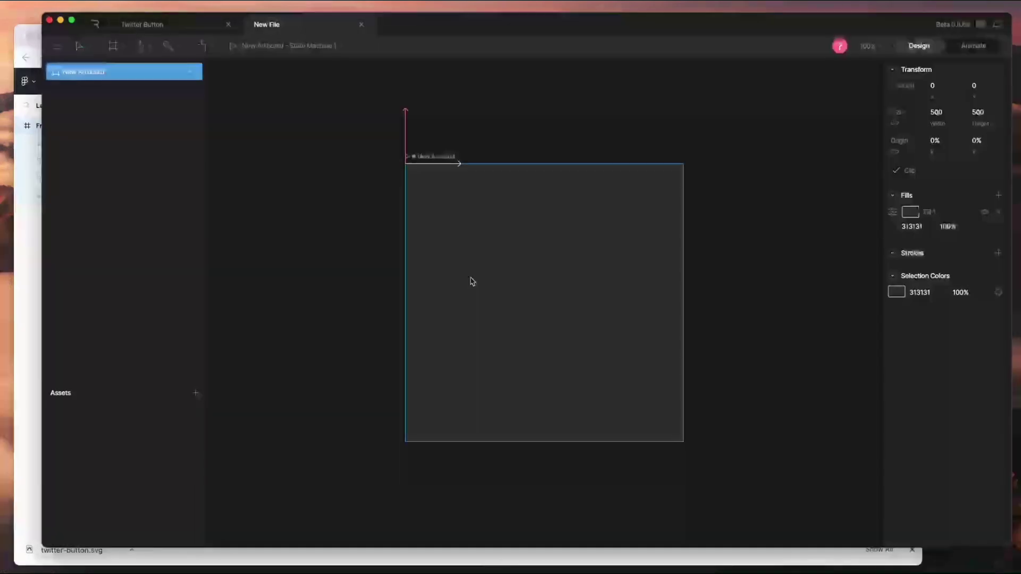
left_click(337, 189)
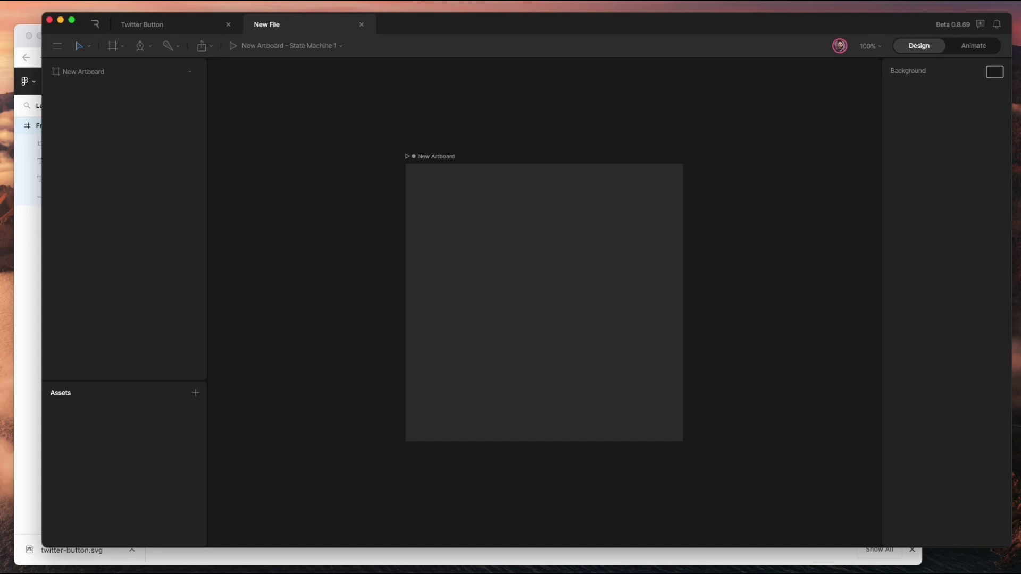
- Import twitter-button.svg as an asset and place it on the artboard
left_click(88, 414)
left_click_drag(88, 414, 463, 323)
left_click_drag(463, 271, 462, 234)
scroll(560, 339, "up", 5)
left_click(550, 346)
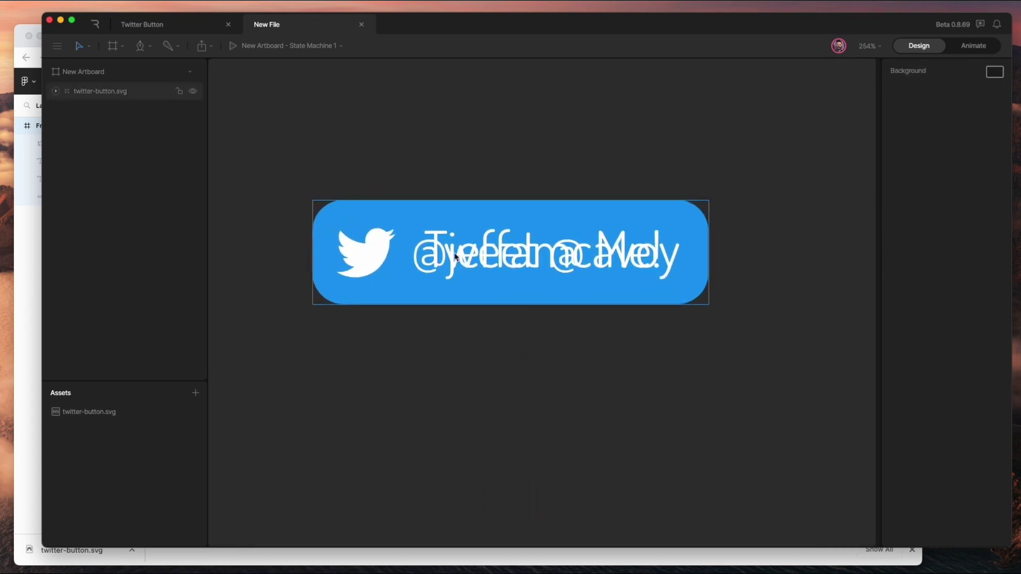
- Expand twitter-button.svg and Frame 1 in the hierarchy and inspect the layers they contain
left_click(56, 91)
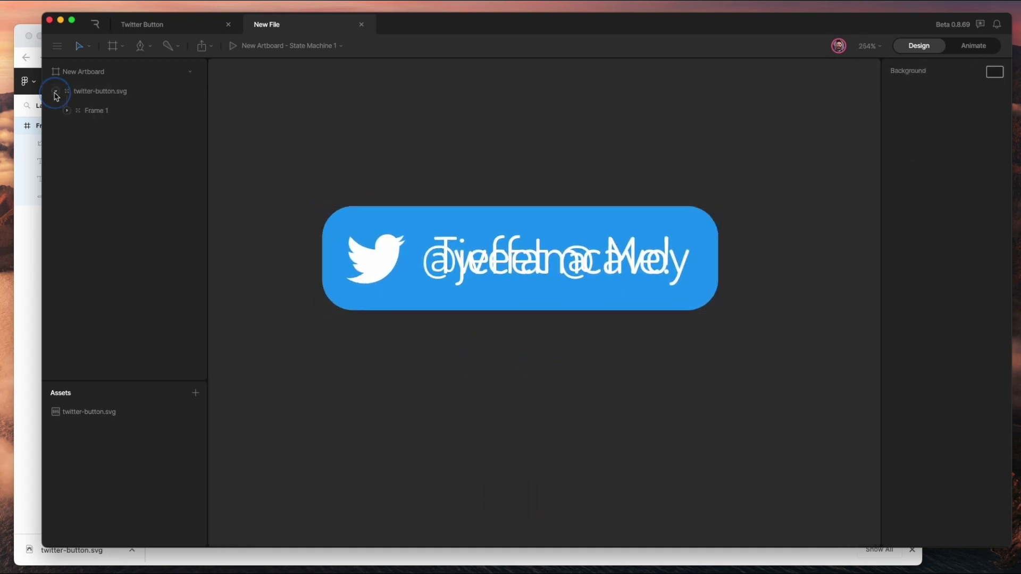
left_click(67, 111)
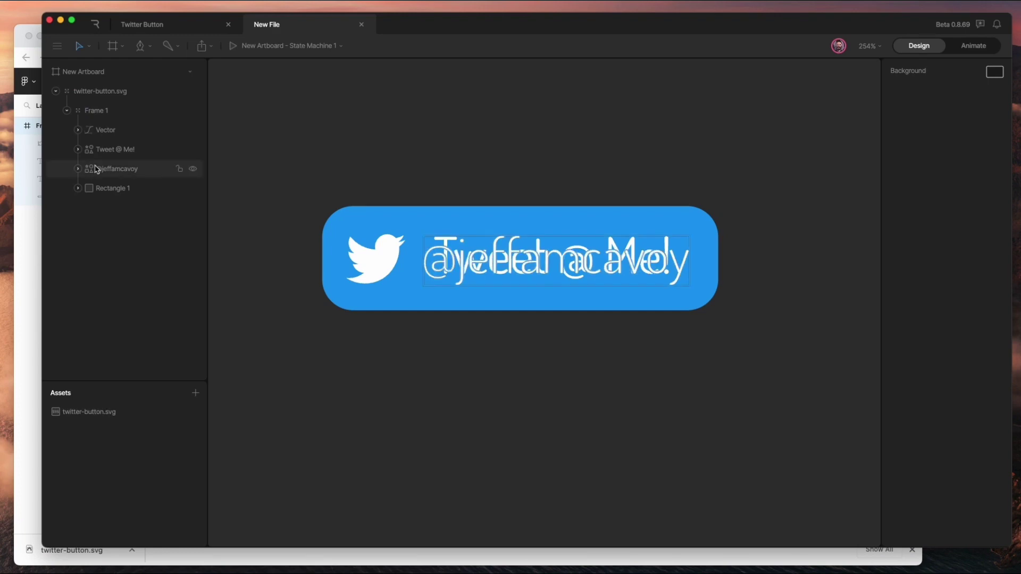
left_click(114, 150)
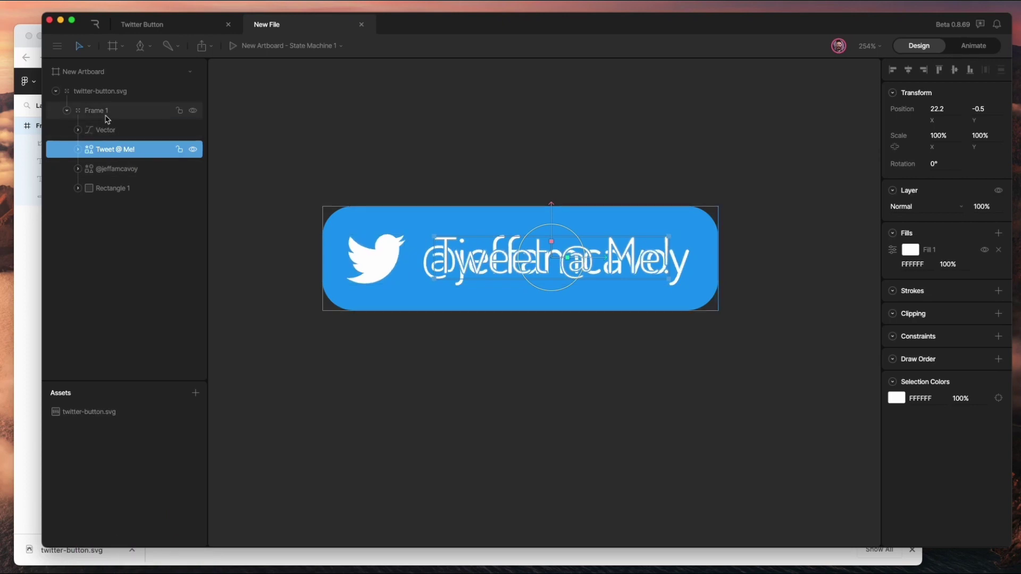
left_click(82, 111)
left_click(78, 130)
left_click(78, 131)
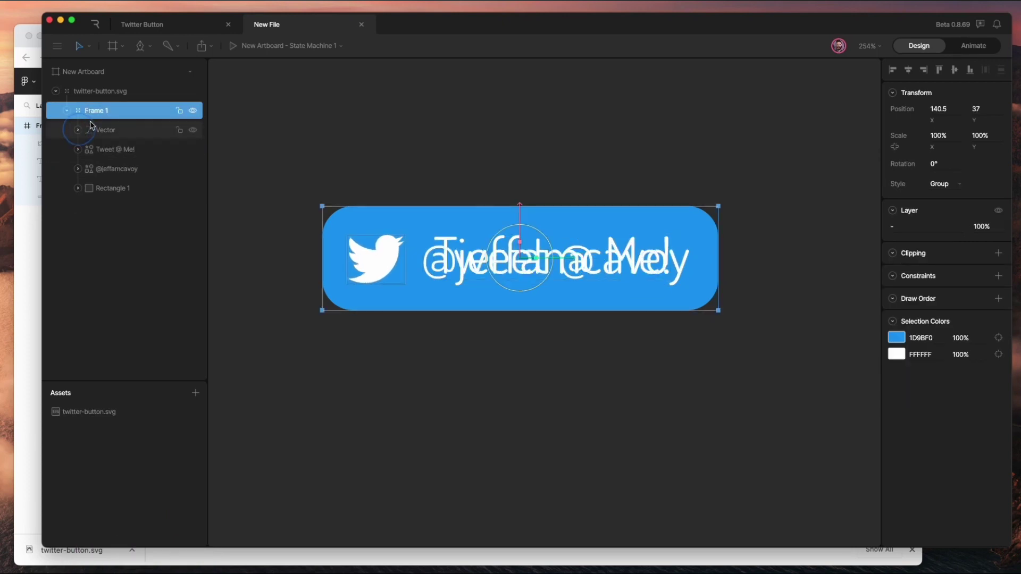
left_click(111, 150)
- Move all four layers out of Frame 1 to directly under twitter-button.svg and delete the empty Frame 1
left_click(106, 129)
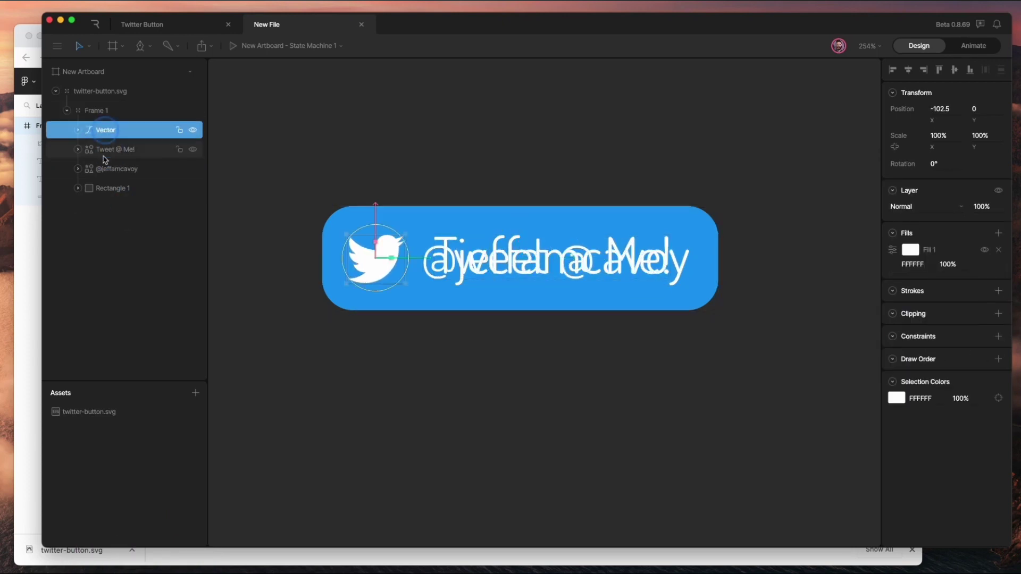
left_click(112, 190, "shift")
left_click_drag(103, 135, 85, 101)
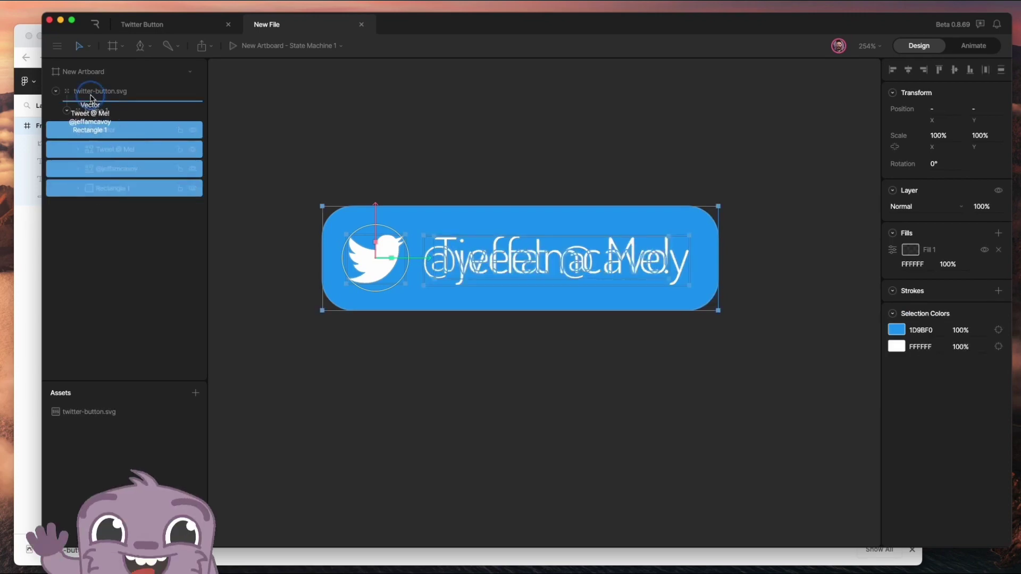
left_click(91, 190)
key("Delete")
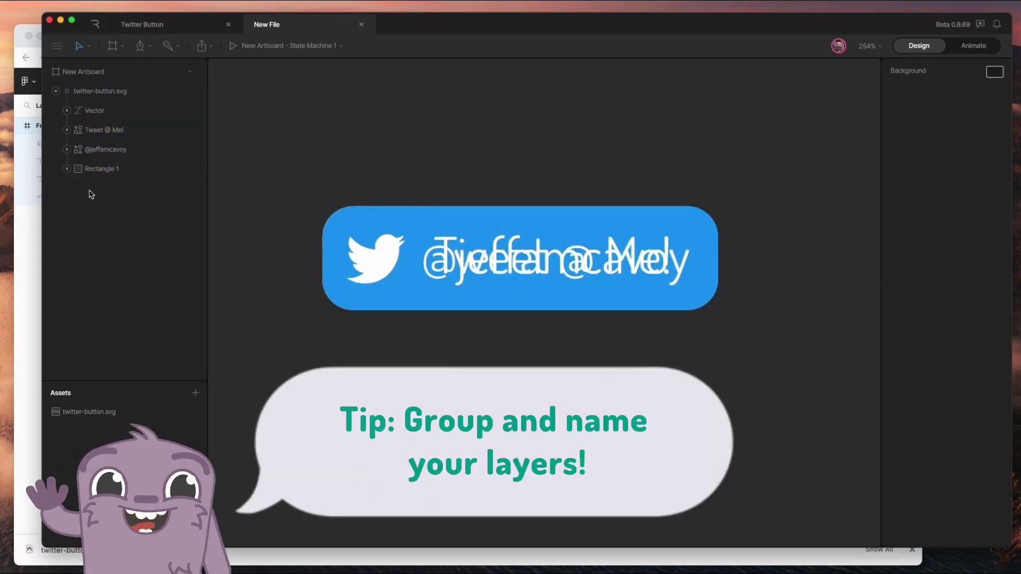
- Rename the Vector layer as "Twitter logo", expand it and select its Path for inspection
left_click(101, 118)
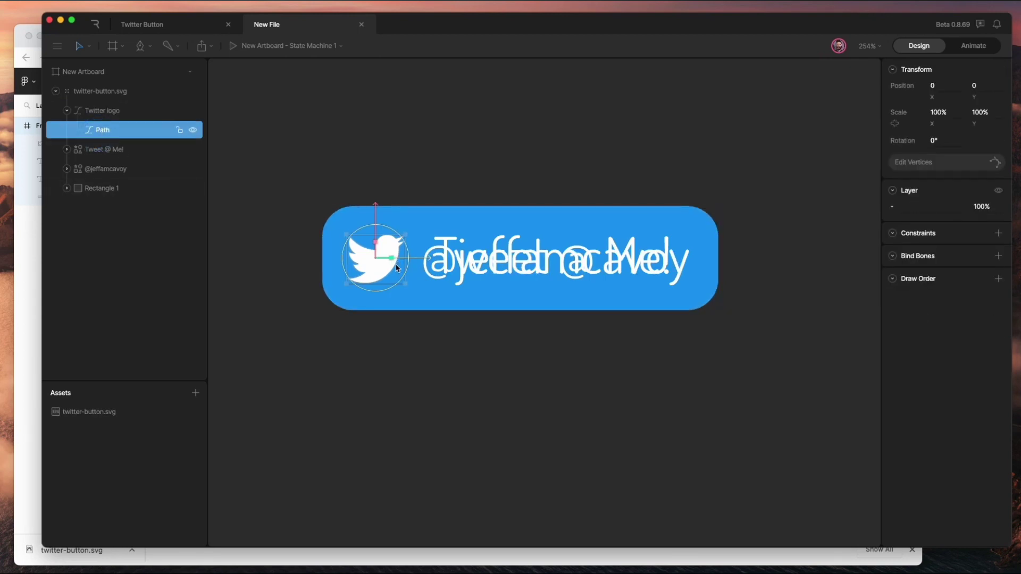
scroll(354, 249, "up", 6)
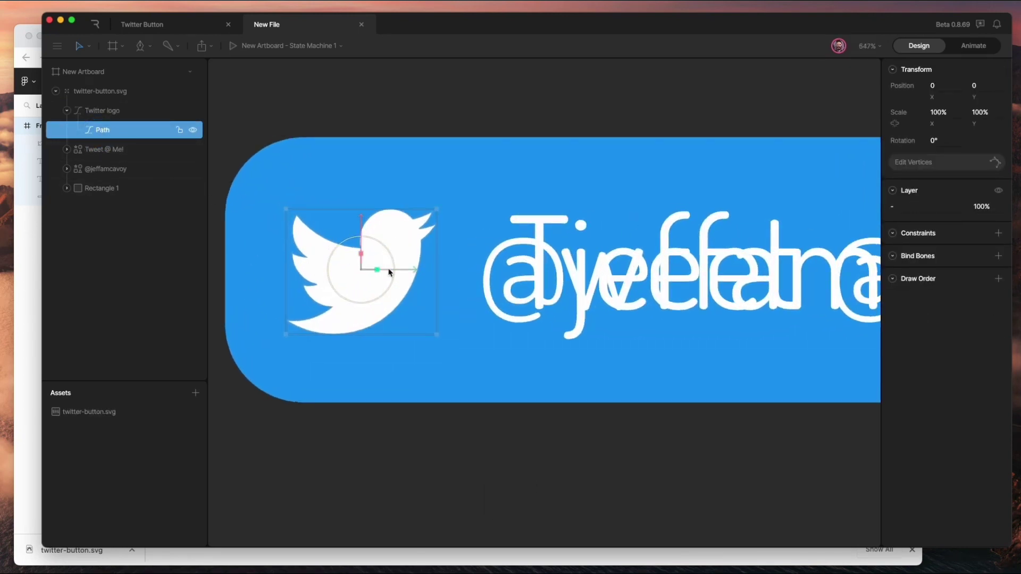
scroll(367, 303, "down", 4)
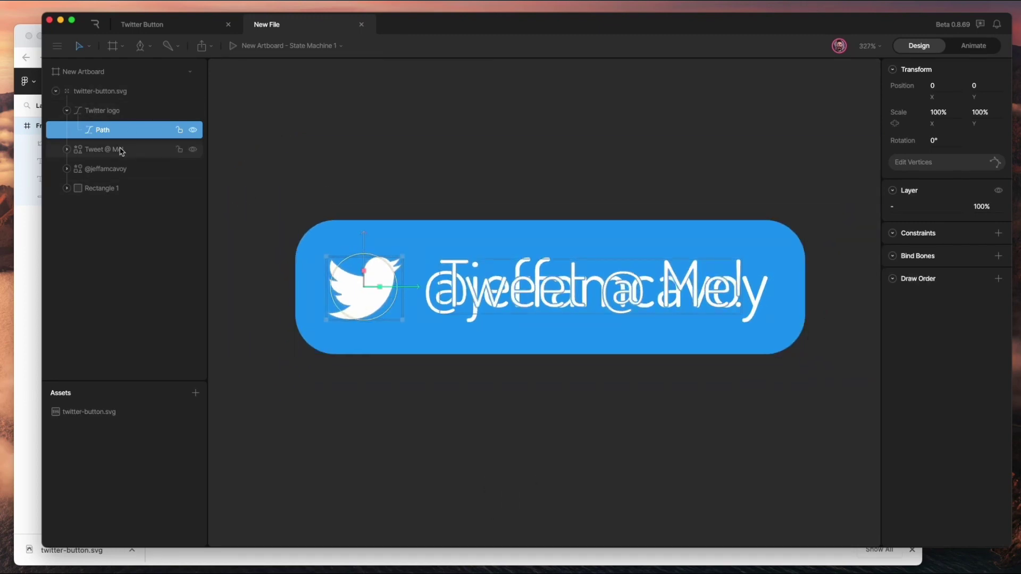
- Duplicate the Twitter logo layer and hide the upper copy
left_click(105, 112)
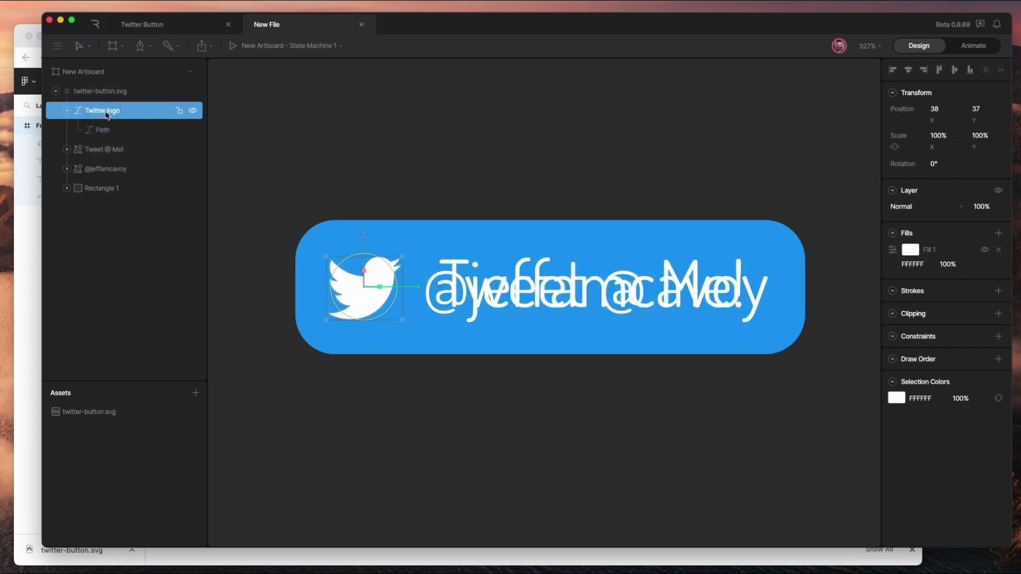
key("super+d")
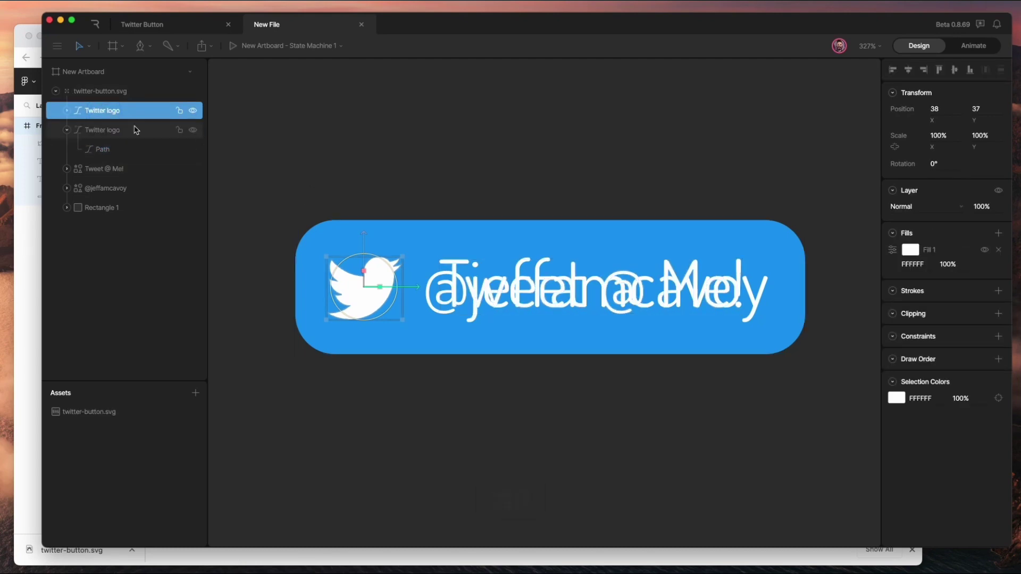
left_click(192, 111)
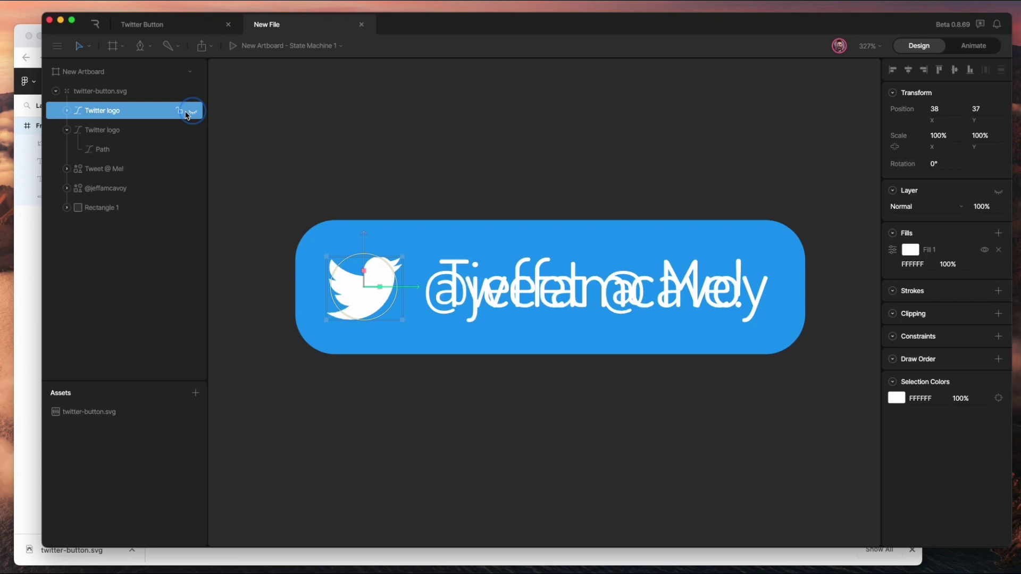
- Edit the vertices of the visible Twitter logo's path, deleting those of the bird's head, beak, lower body and tail
left_click(106, 132)
scroll(381, 301, "up", 10)
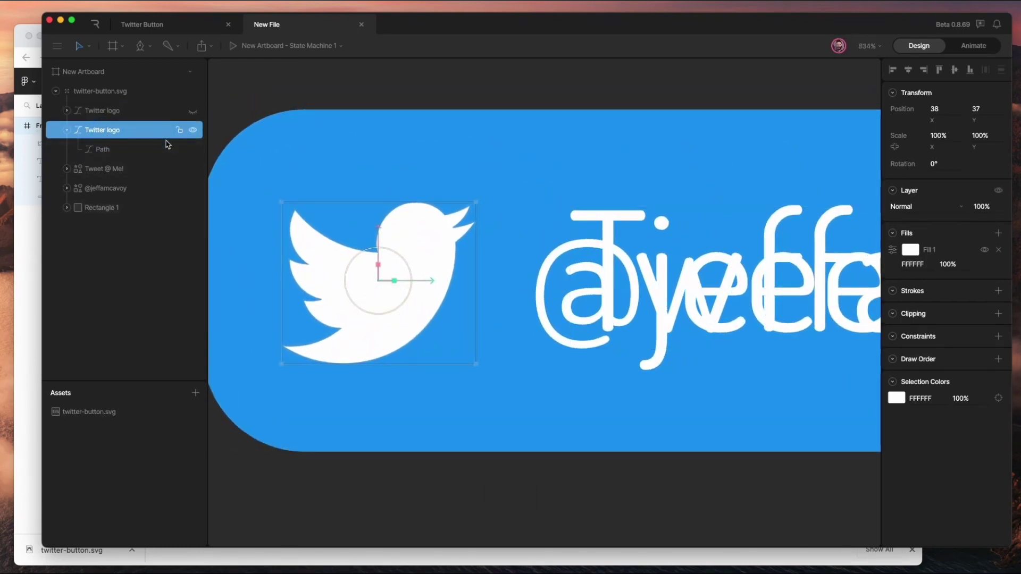
left_click(88, 149)
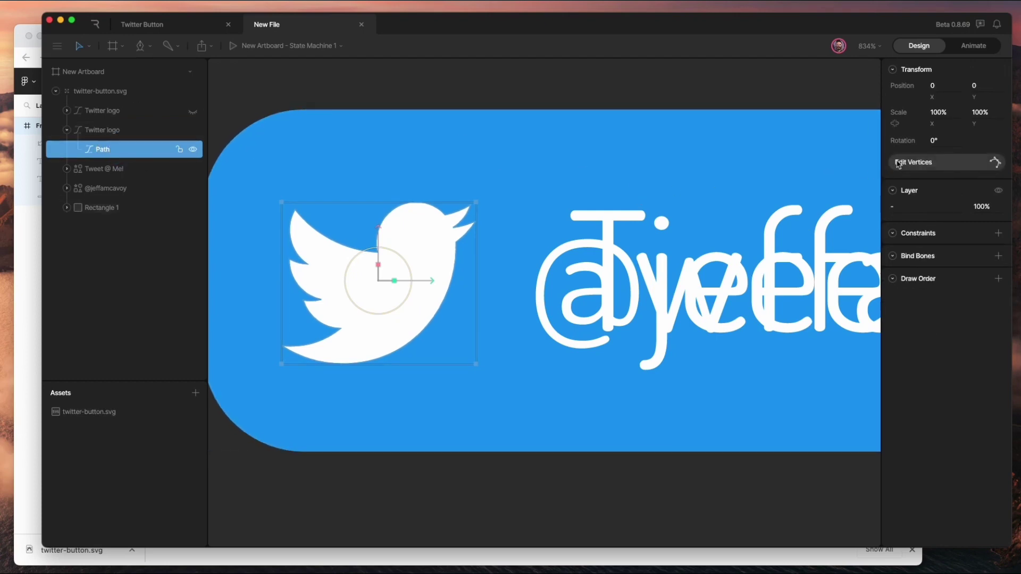
left_click(993, 162)
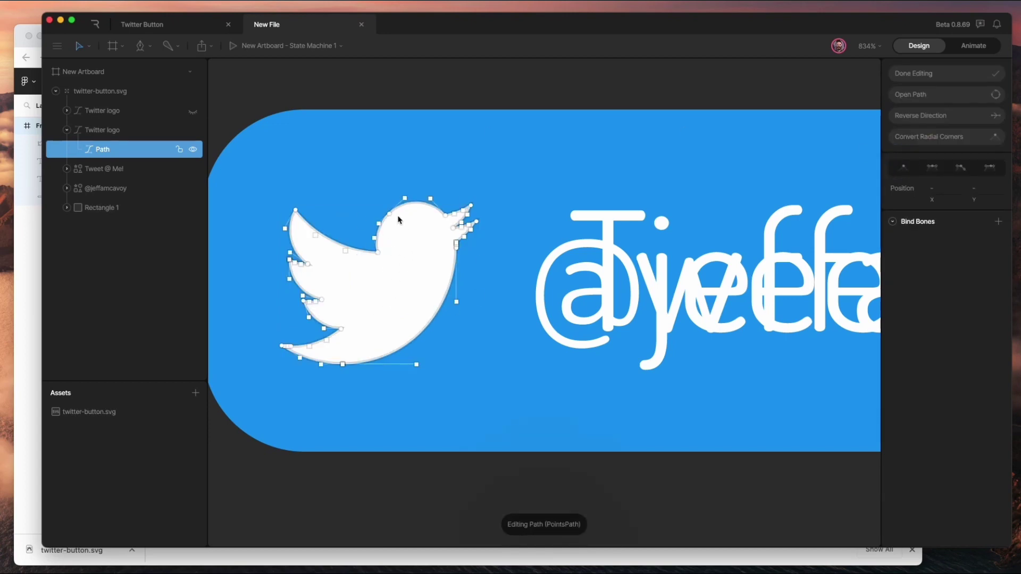
left_click_drag(473, 189, 417, 307)
key("Delete")
left_click_drag(447, 420, 251, 347)
key("Delete")
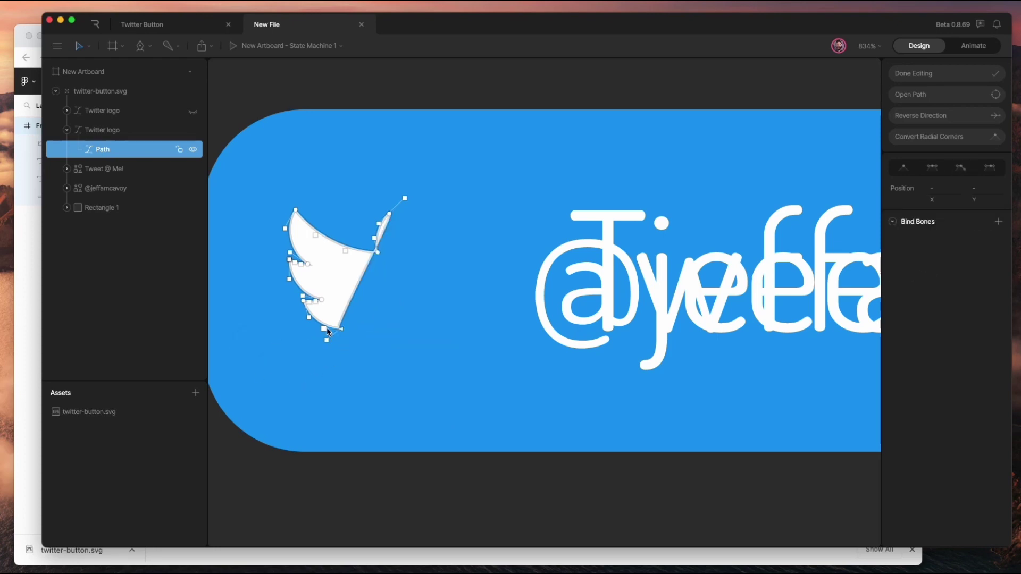
- Remove the leftover vertex above the wing's inner corner and finish editing the path, keeping only the wing shape
left_click_drag(391, 215, 331, 330)
key("cmd+z")
left_click(453, 231)
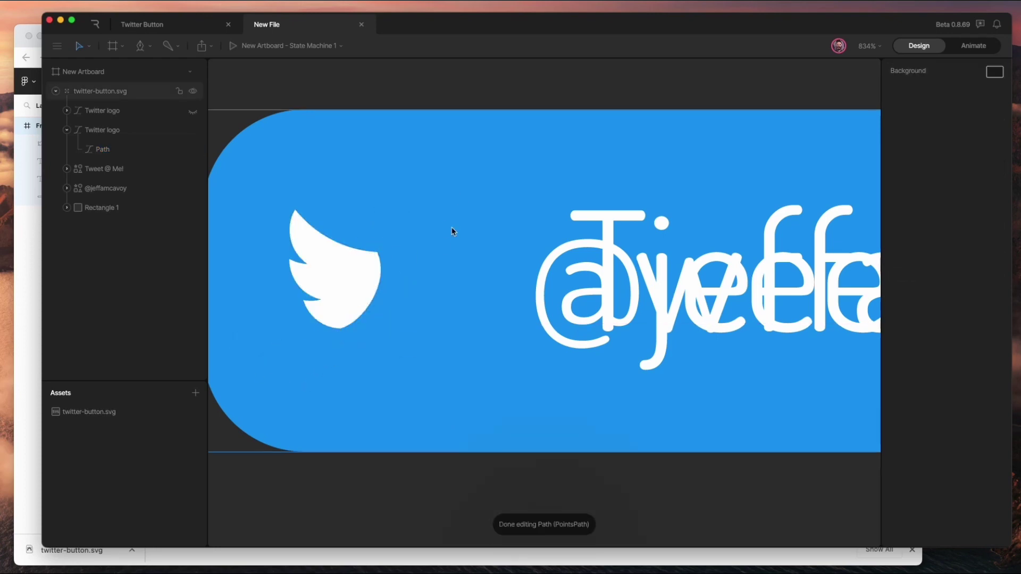
left_click(454, 229)
left_click(453, 229)
- Check which Twitter logo layer holds the wing by hiding the lower one and showing it again
left_click(166, 114)
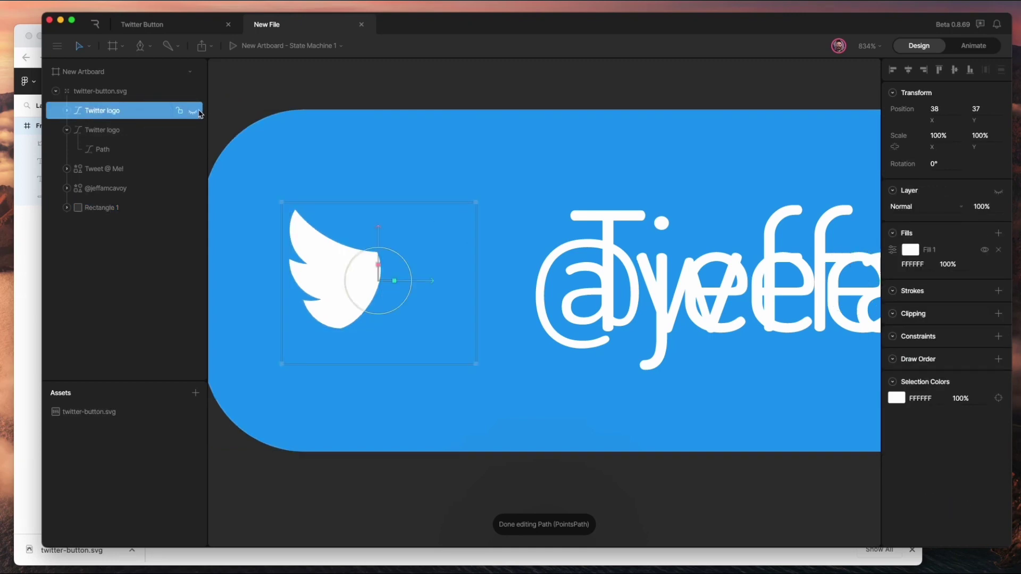
left_click(149, 129)
left_click(194, 131)
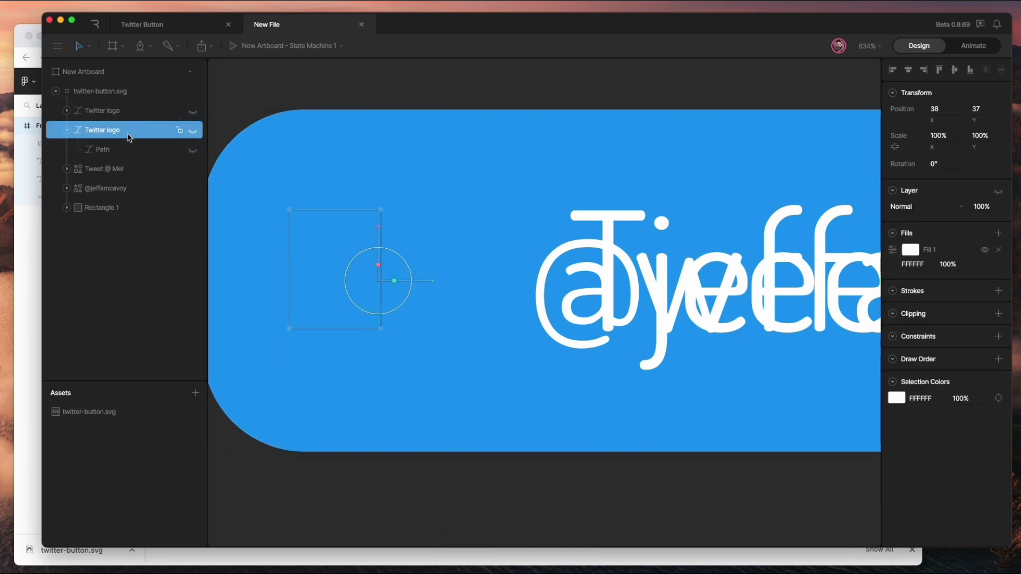
left_click(194, 132)
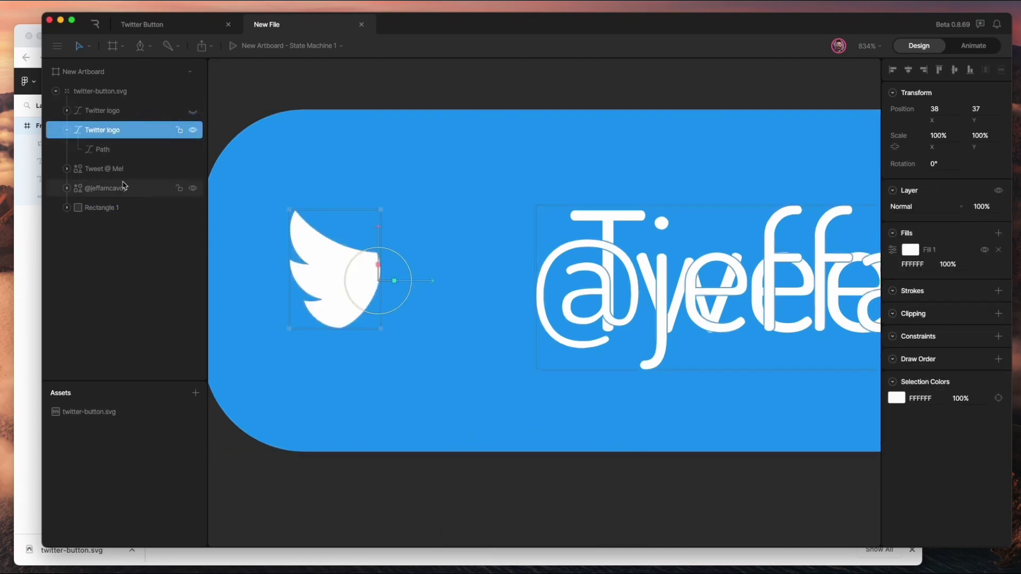
- Show the upper Twitter logo with the lower one hidden and delete its path's wing vertices, keeping only the bird's body
left_click(80, 110)
left_click(68, 111)
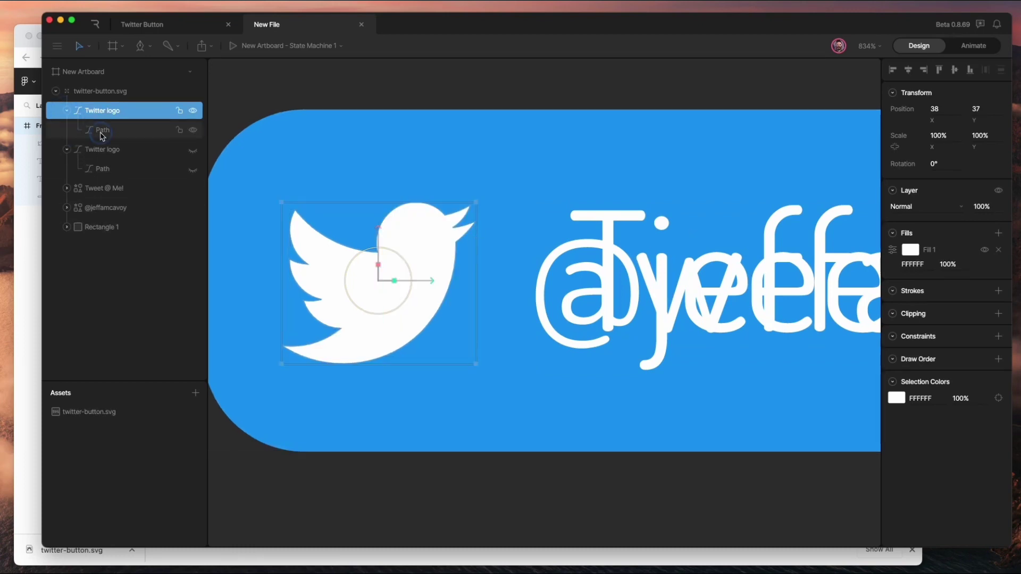
left_click(101, 131)
left_click(913, 172)
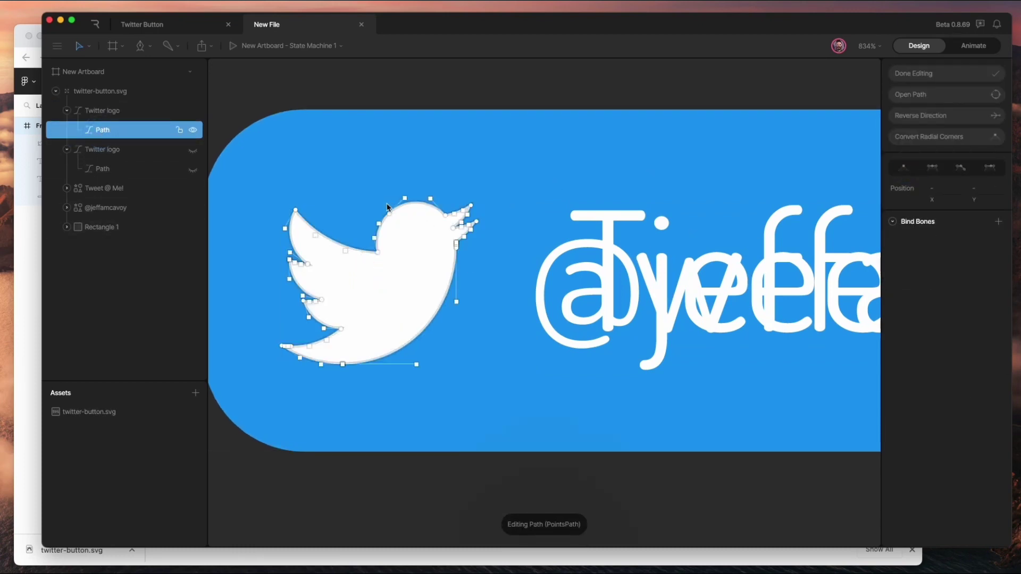
left_click_drag(273, 202, 333, 322)
key("Delete")
left_click(941, 74)
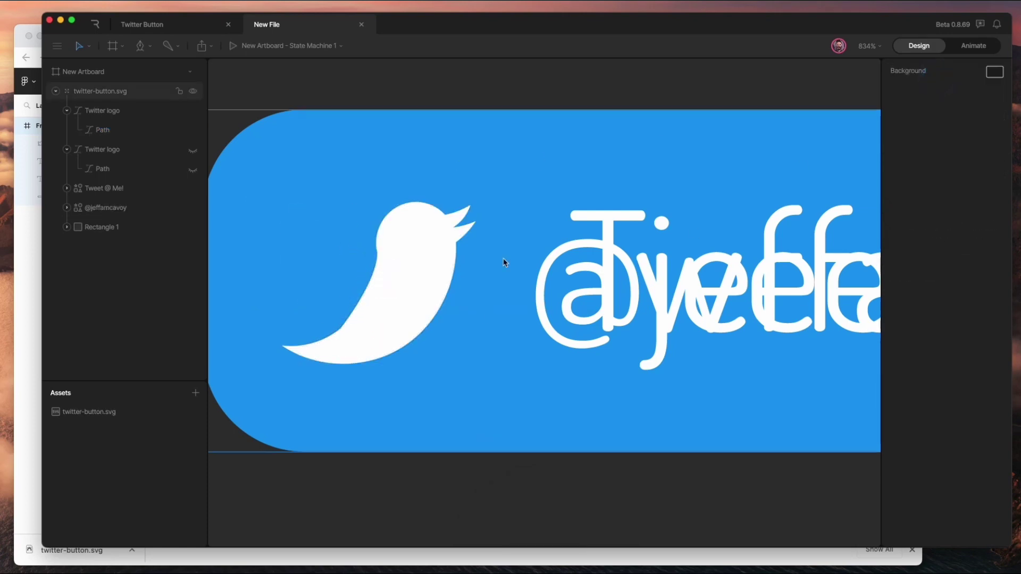
- Show the wing layer again and rename the two logo layers "Twitter logo-wing" and "Twitter logo - body"
left_click(193, 151)
left_click(119, 150)
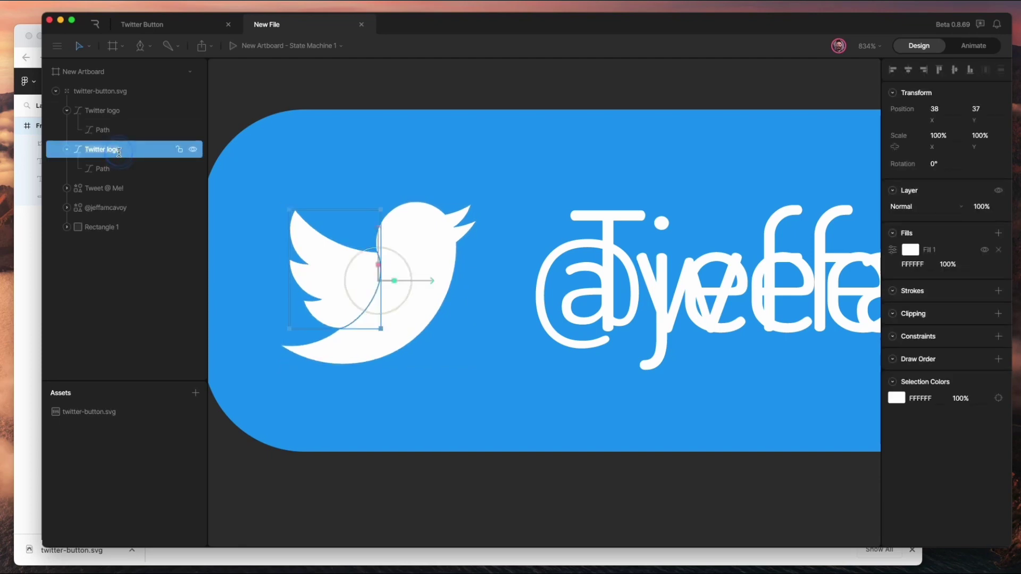
type("-wing")
double_click(104, 110)
type("- body")
- Group the bird's wing and body layers and name the group "Twitter Logo"
left_click(106, 150, "shift")
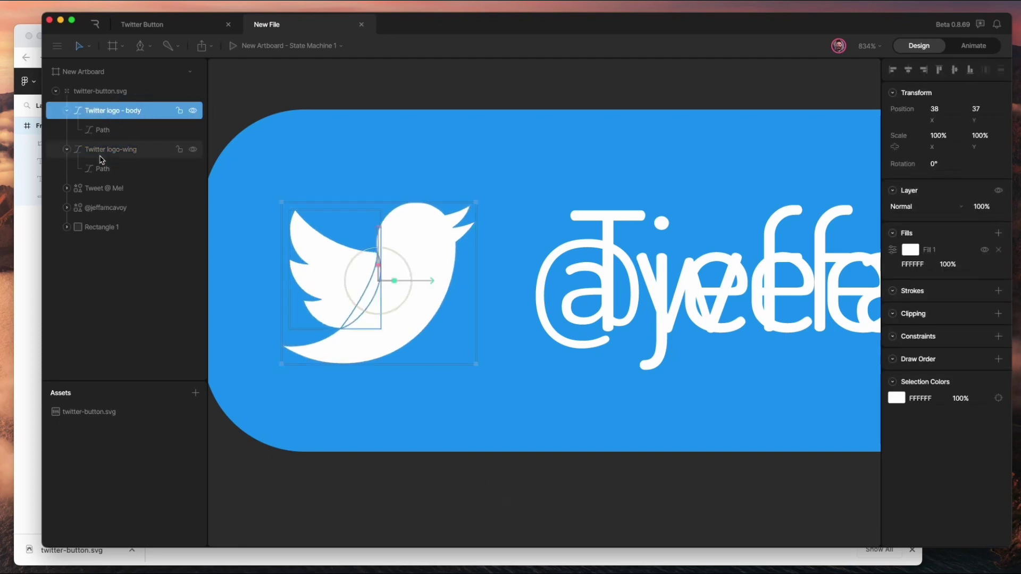
left_click(117, 128, "shift")
key("super+g")
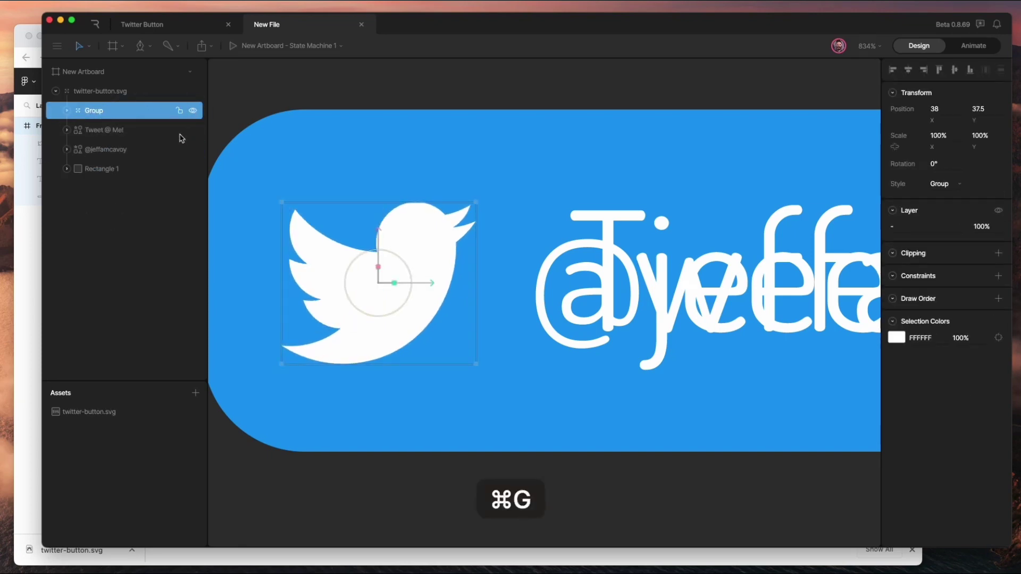
double_click(92, 109)
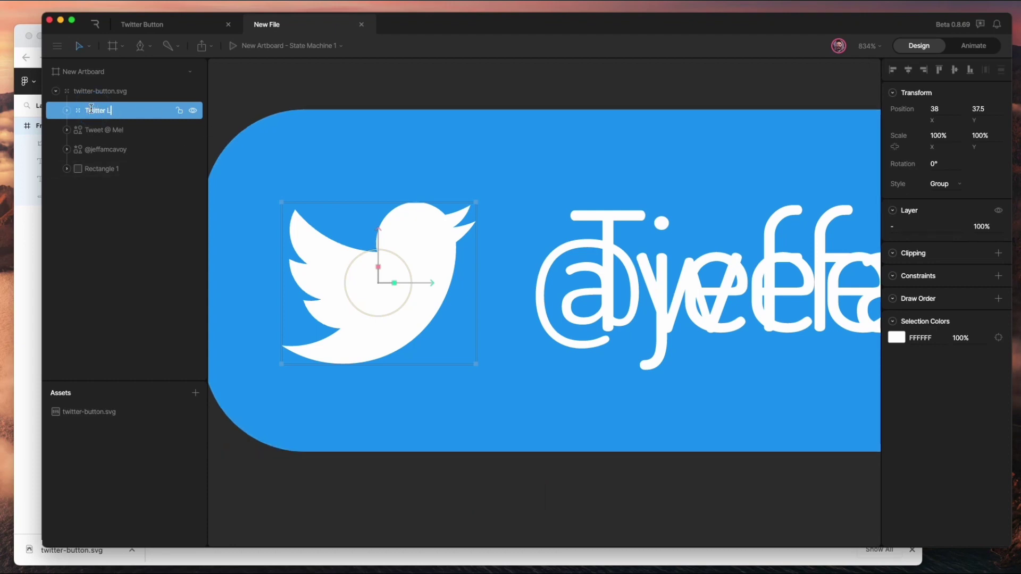
type("Twitter Logo")
key("Return")
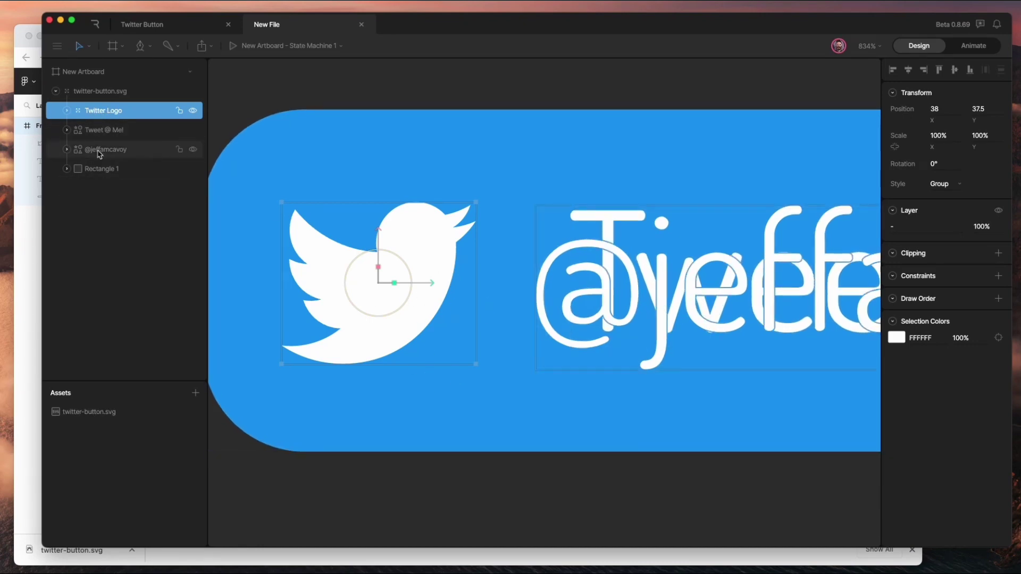
- Examine the hover animation of the finished button in the Twitter Button file and return to New File
scroll(548, 251, "down", 5)
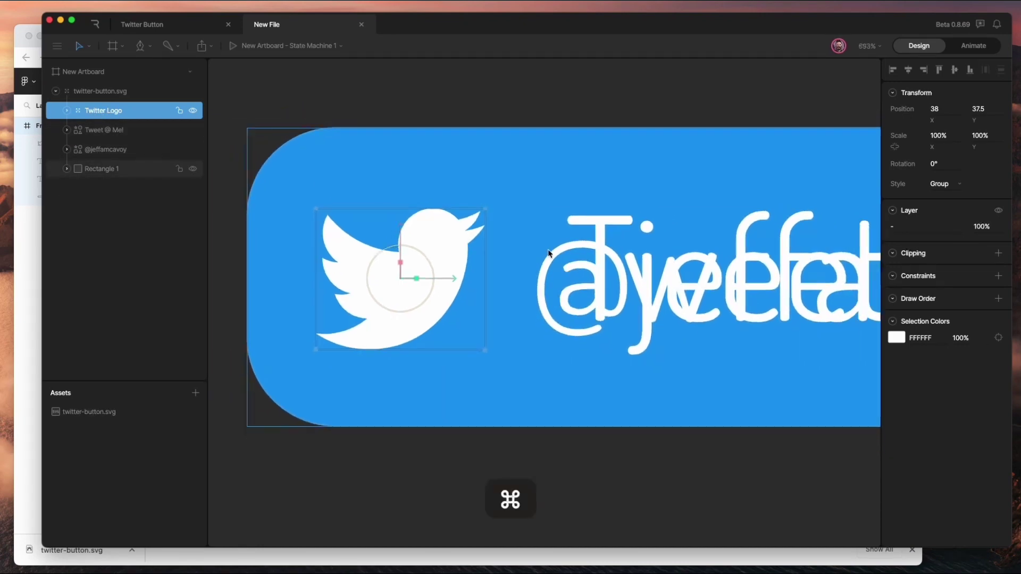
left_click(695, 305)
scroll(695, 306, "right", 5)
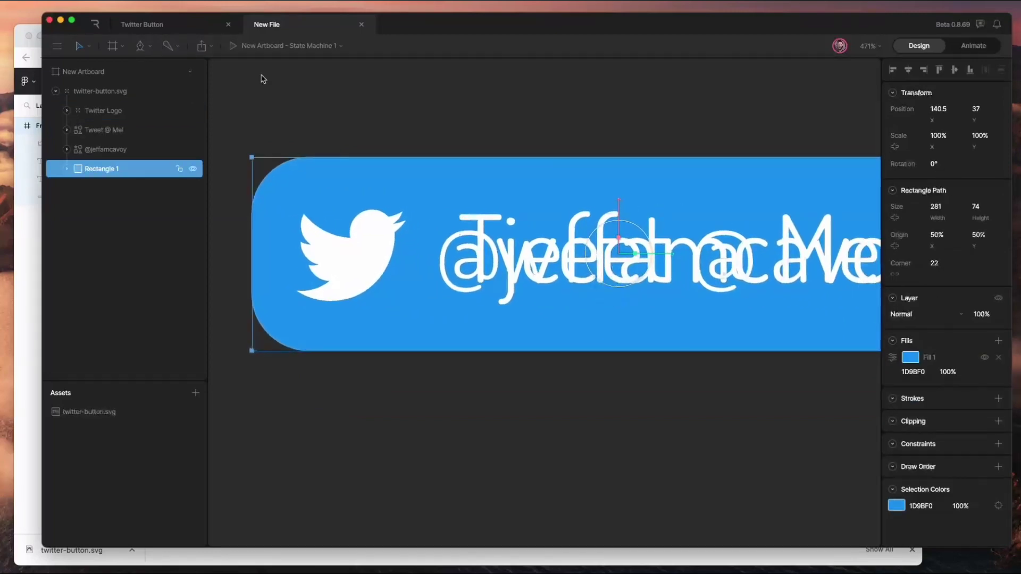
left_click(169, 26)
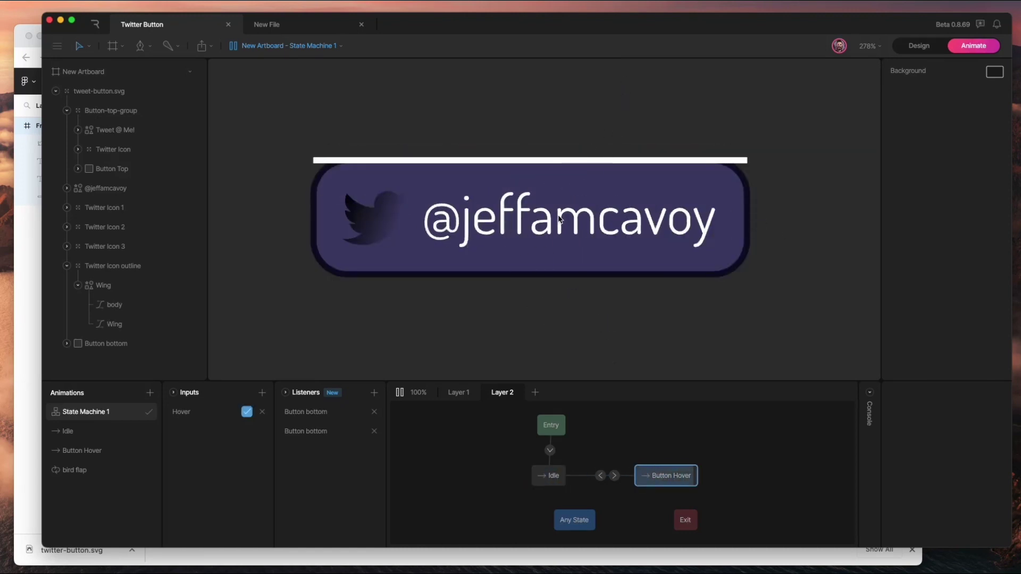
left_click(303, 32)
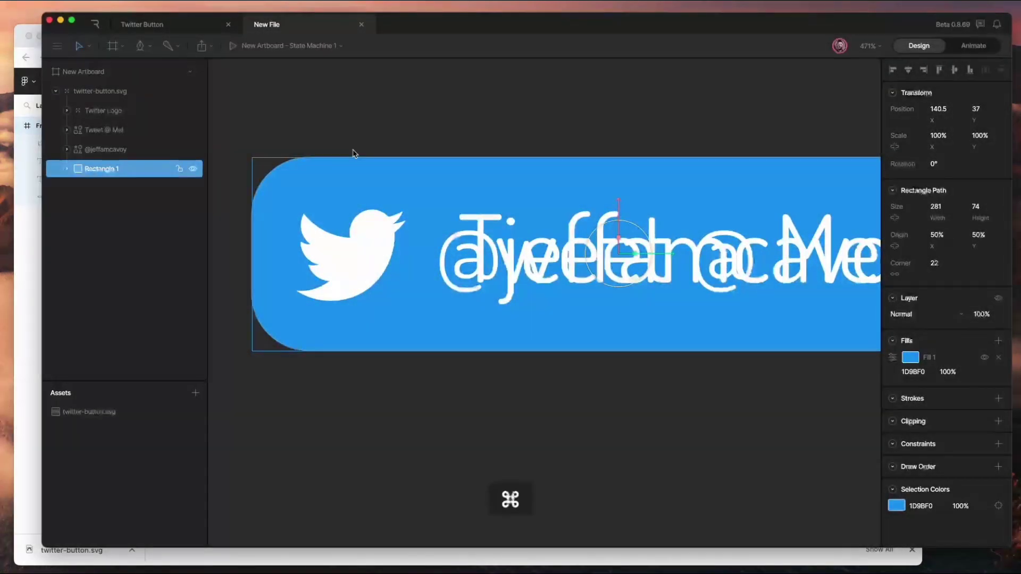
- Duplicate the blue Rectangle 1 background and rename the upper copy "Button top"
scroll(353, 154, "down", 5)
scroll(486, 277, "up", 1)
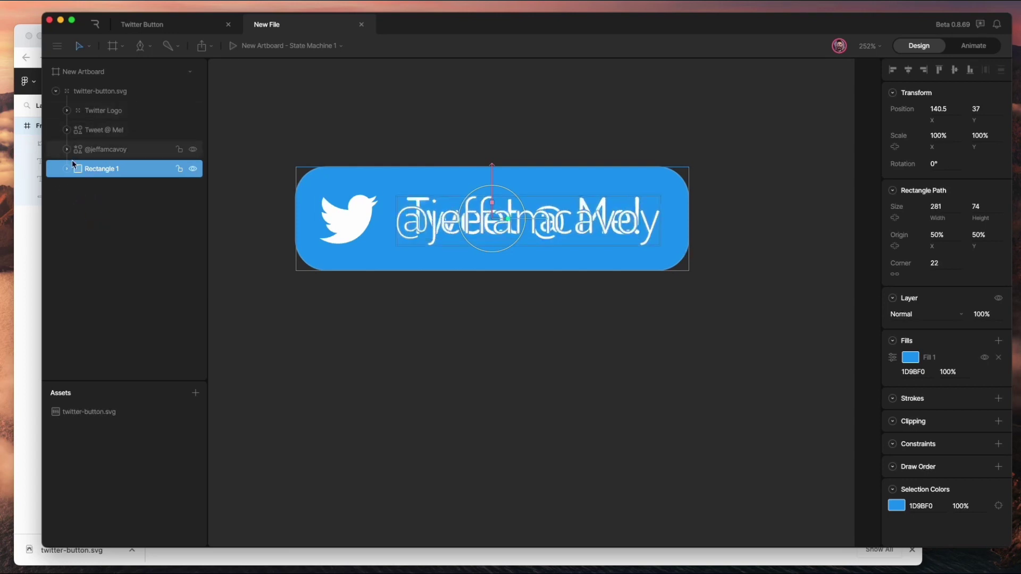
left_click(93, 173)
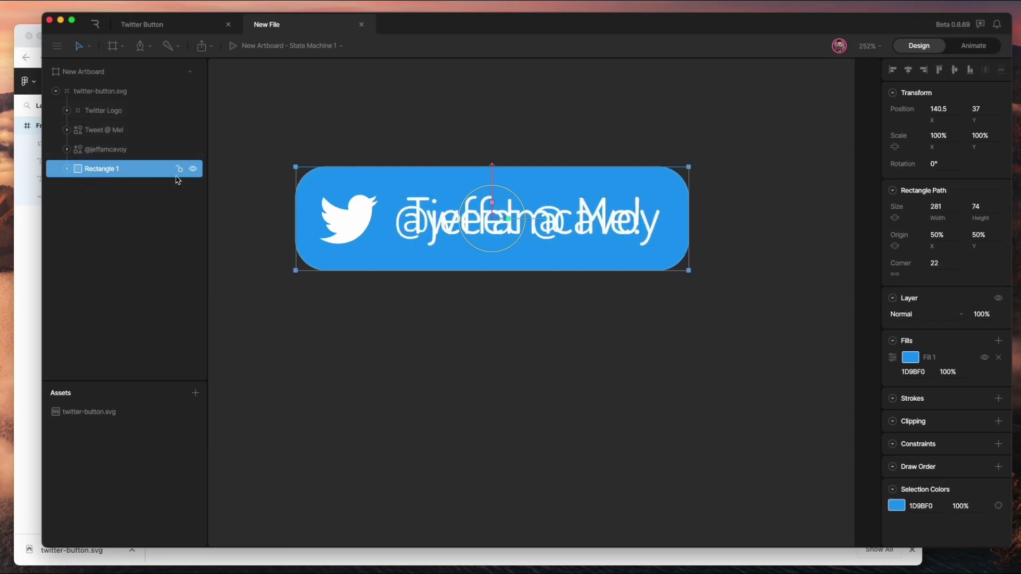
key("cmd+d")
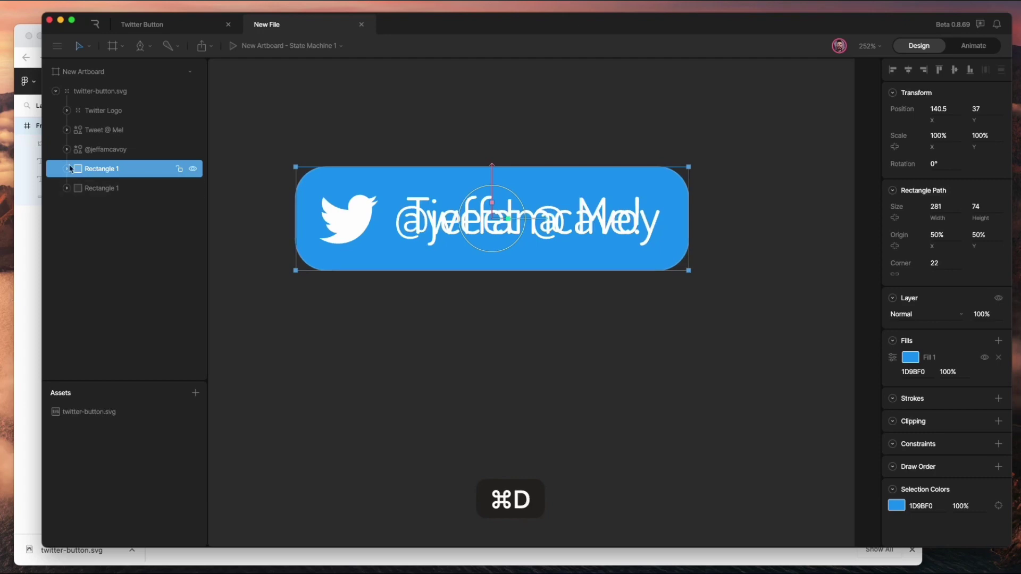
left_click(107, 193)
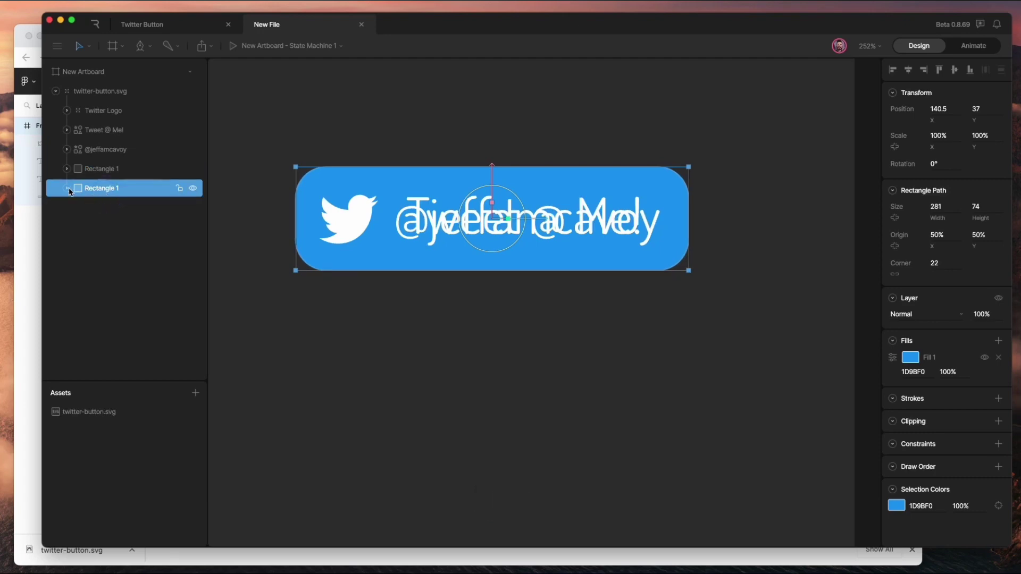
left_click(102, 170)
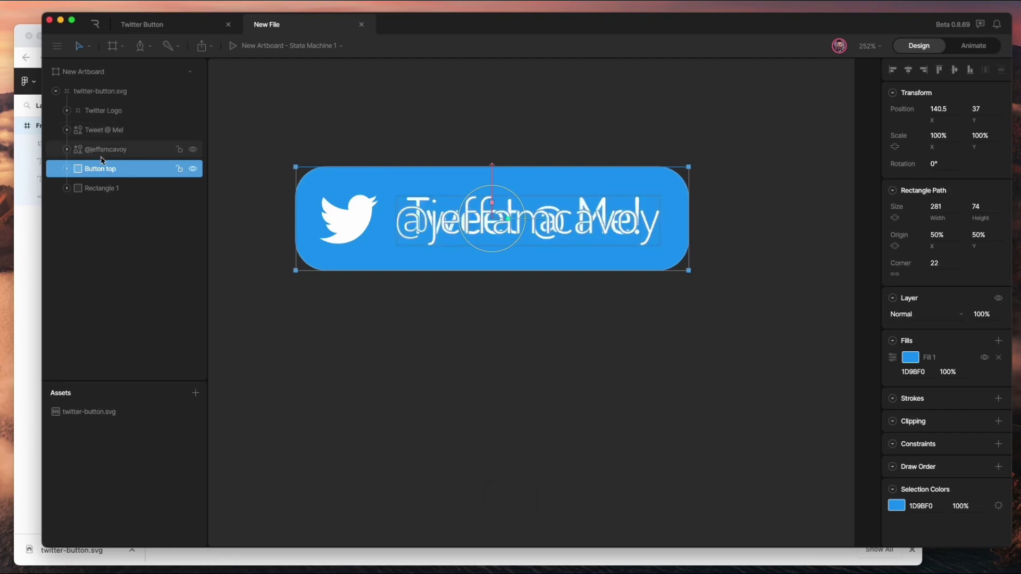
- Duplicate the Twitter Logo group and move one copy beneath Rectangle 1 in the layer order
left_click(105, 115)
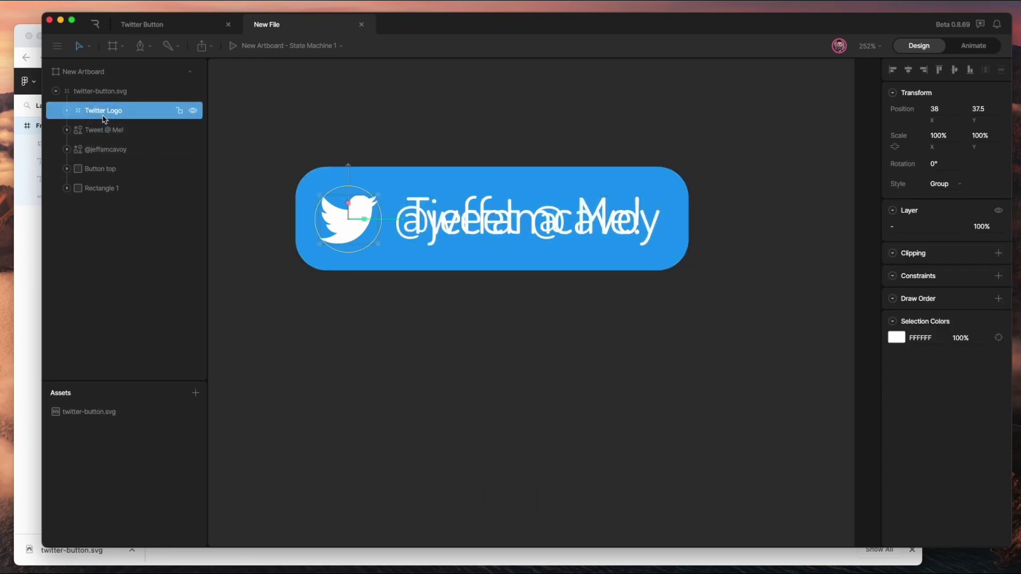
key("super+d")
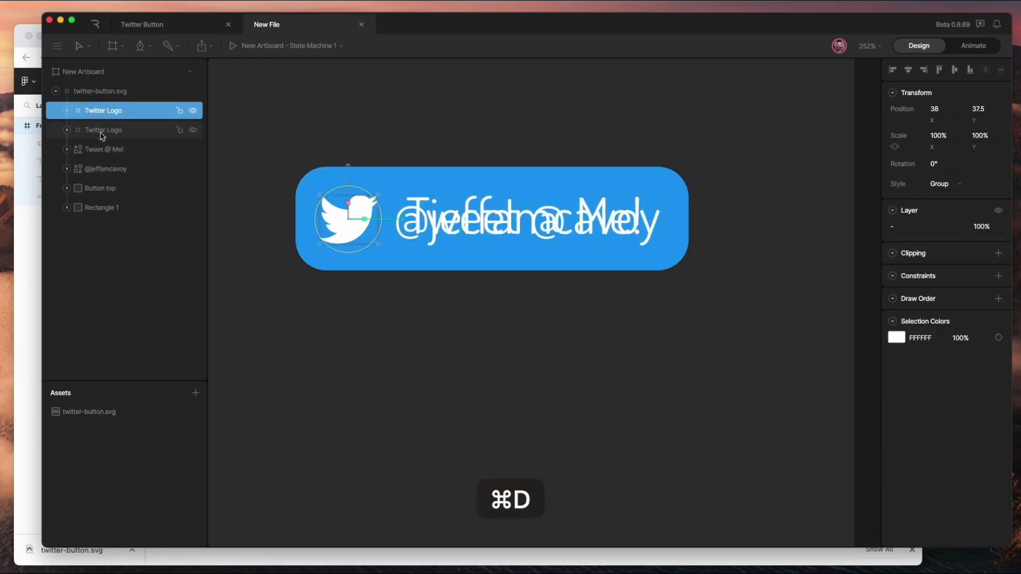
left_click_drag(103, 130, 101, 234)
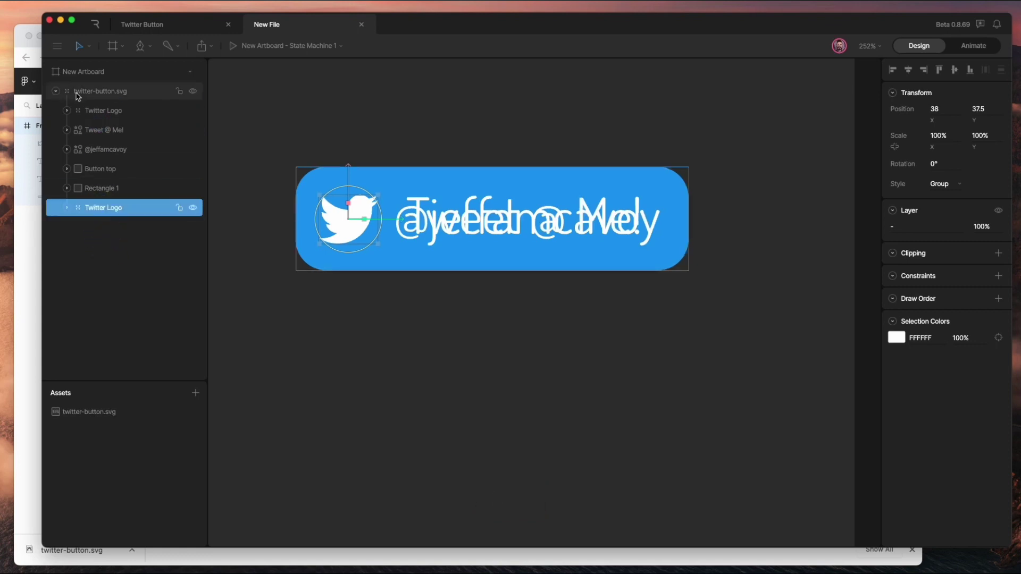
- Group the Button top, Tweet @ Me! and upper Twitter Logo layers together
left_click(111, 170)
left_click(103, 130, "super")
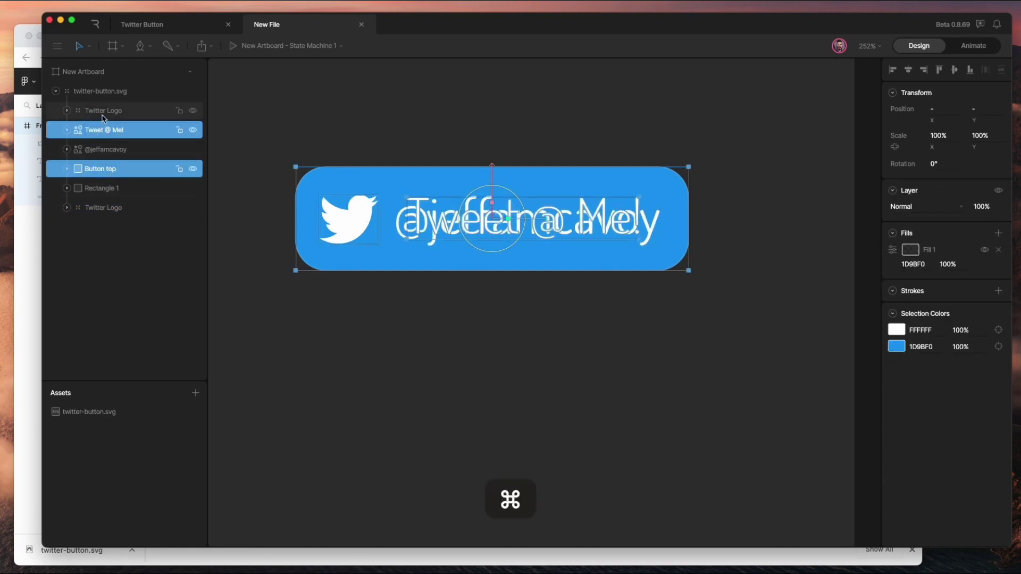
left_click(105, 112, "super")
key("super+g")
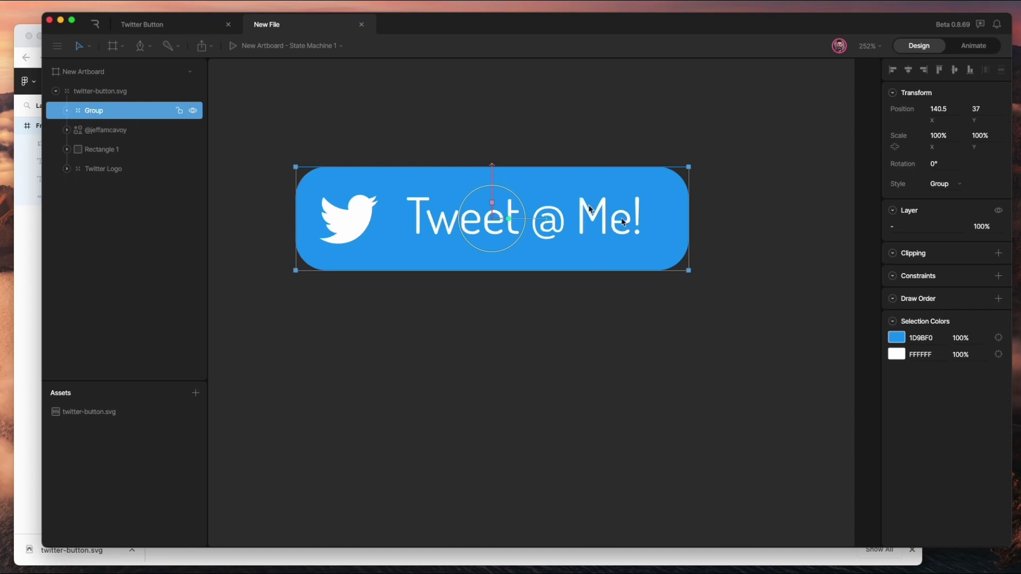
- Add a white FFFFFF stroke with a thickness of 4 to the Button top rectangle inside the group
left_click(68, 112)
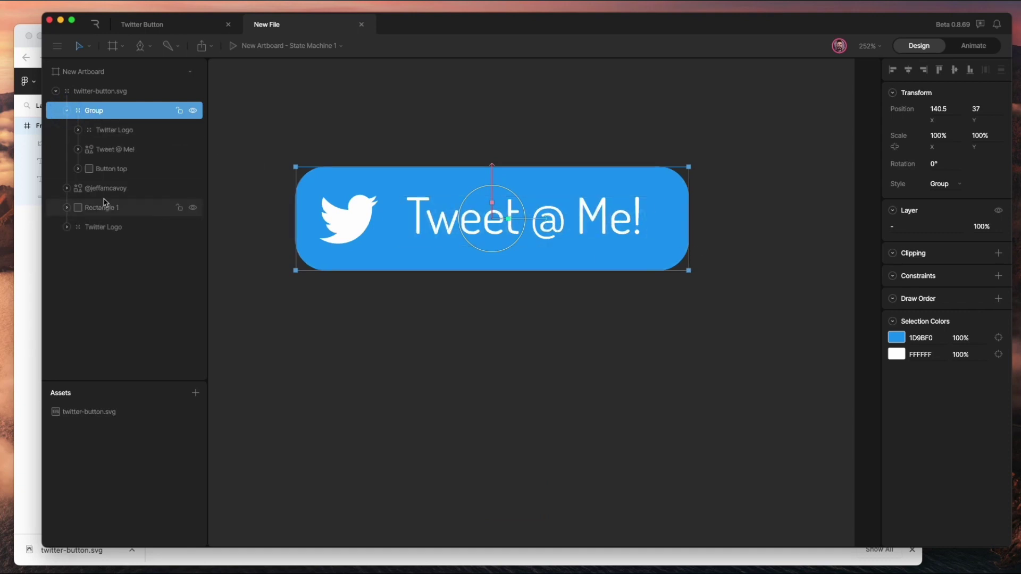
left_click(110, 176)
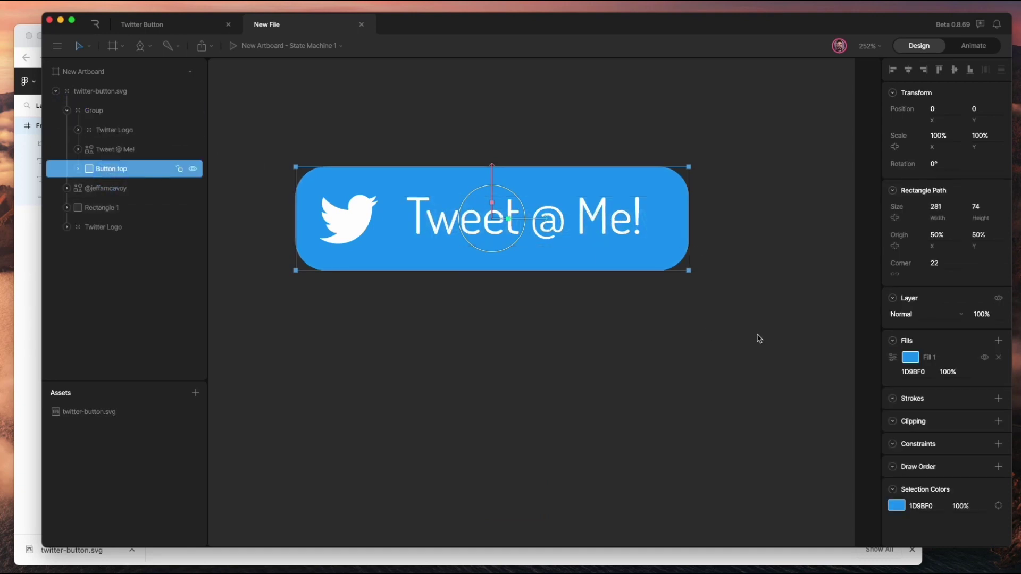
left_click(999, 399)
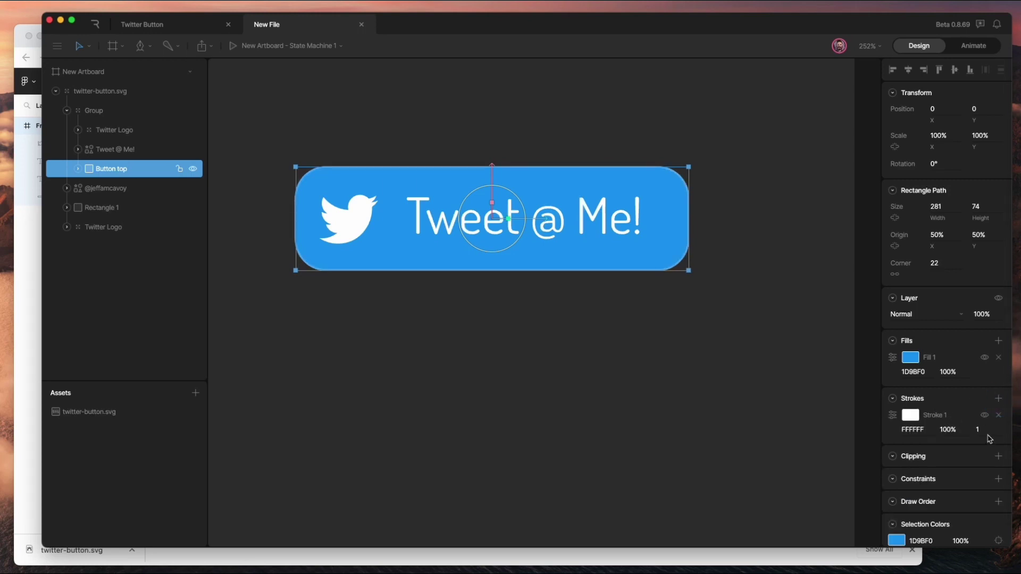
key("Tab")
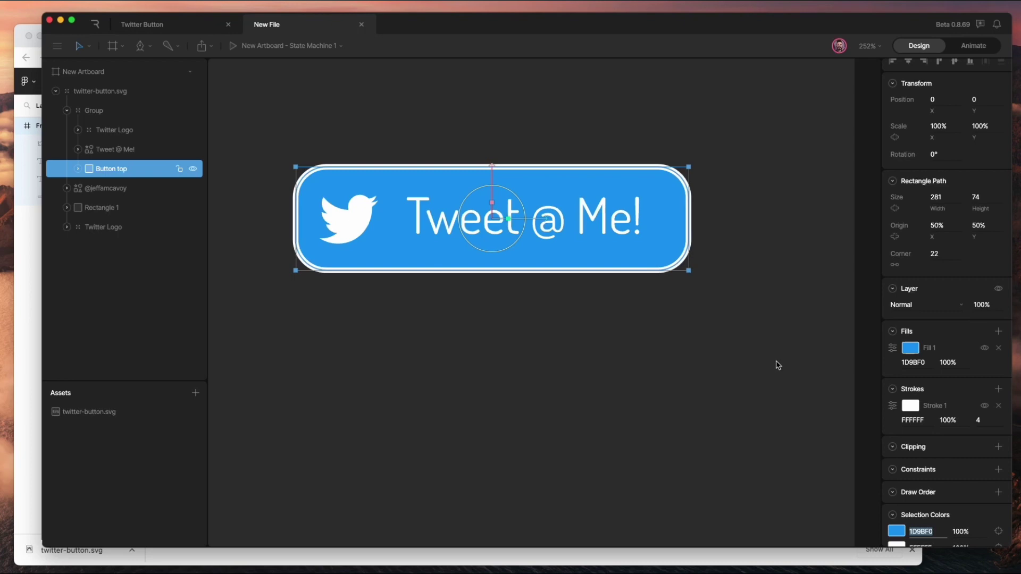
- Turn off the Transform Affects option for Button top's stroke, test it by scaling the rectangle vertically, and undo the scaling
left_click(892, 407)
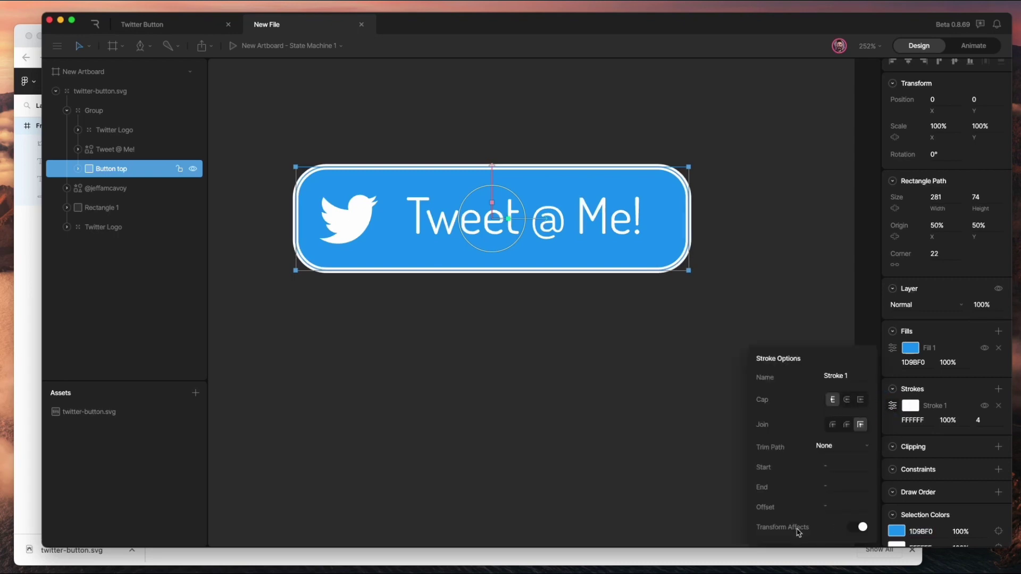
left_click(862, 528)
mouse_move(494, 206)
left_mouse_down()
mouse_move(493, 216)
mouse_move(485, 201)
mouse_move(500, 233)
mouse_move(479, 350)
mouse_move(474, 282)
mouse_move(479, 292)
left_mouse_up()
key("super+z")
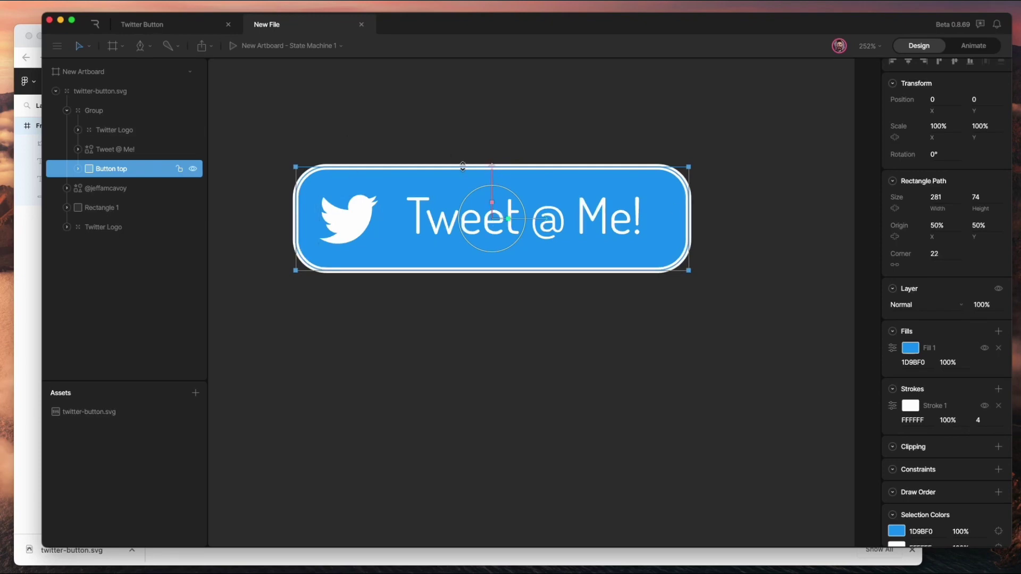
- Use freeze mode to move the new group's anchor point up to the button's top edge at Y 0
left_click(100, 111)
key("y")
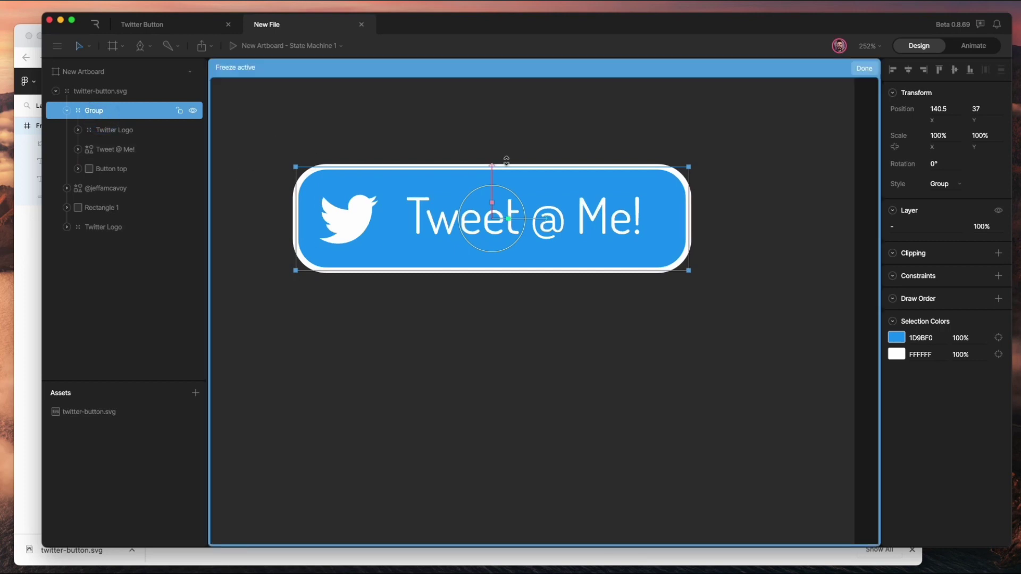
left_click_drag(492, 166, 493, 118)
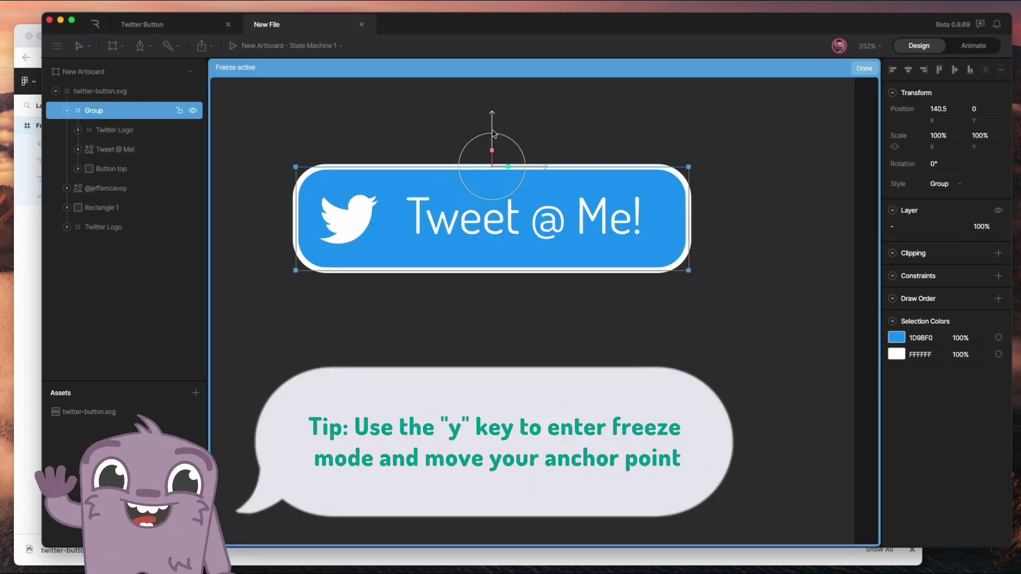
left_click(864, 68)
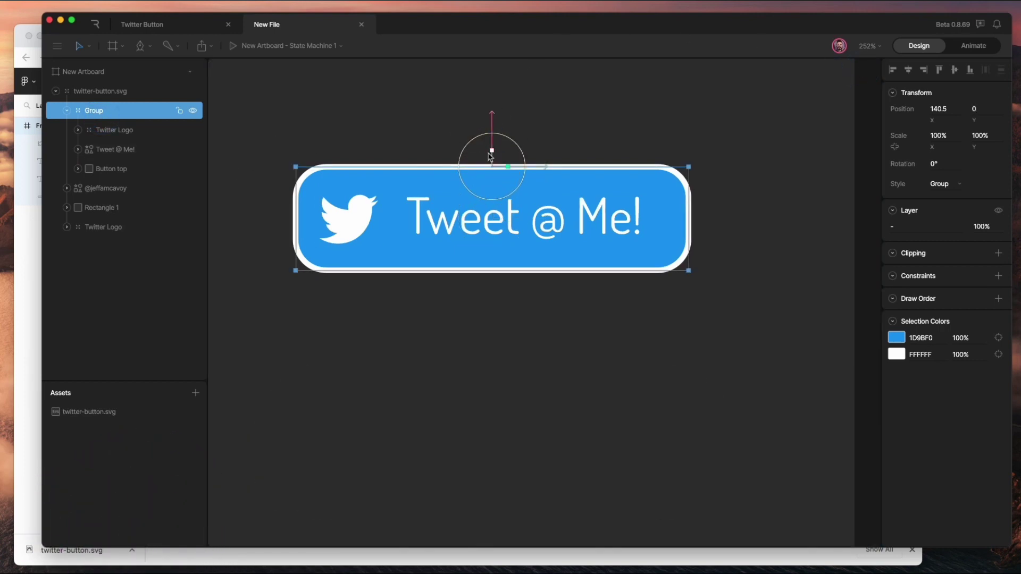
mouse_move(494, 155)
left_mouse_down()
mouse_move(467, 292)
mouse_move(489, 155)
mouse_move(482, 275)
mouse_move(490, 148)
left_mouse_up()
key("Escape")
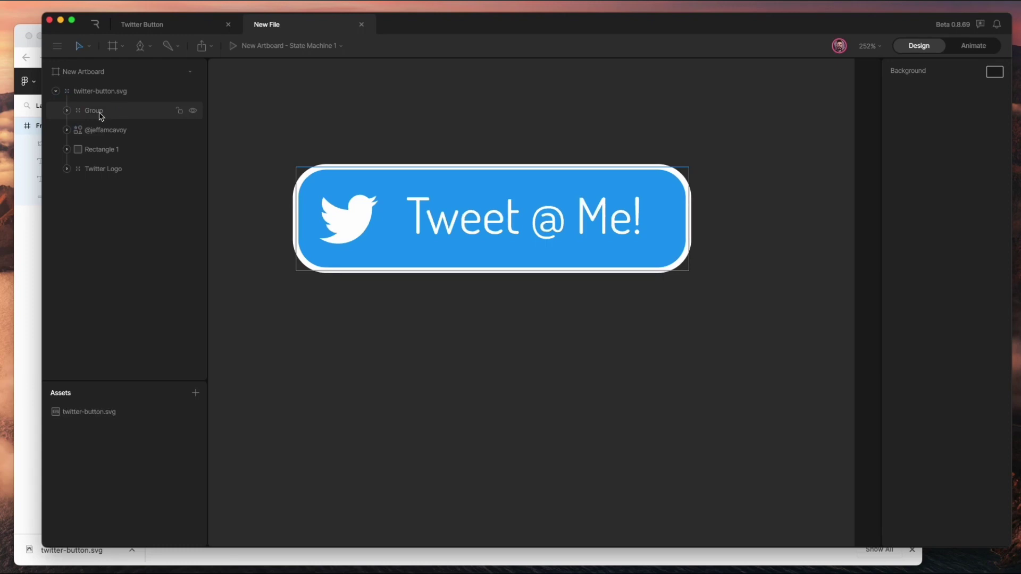
- Rename the group holding the button's top layers "Top button group"
left_click(100, 113)
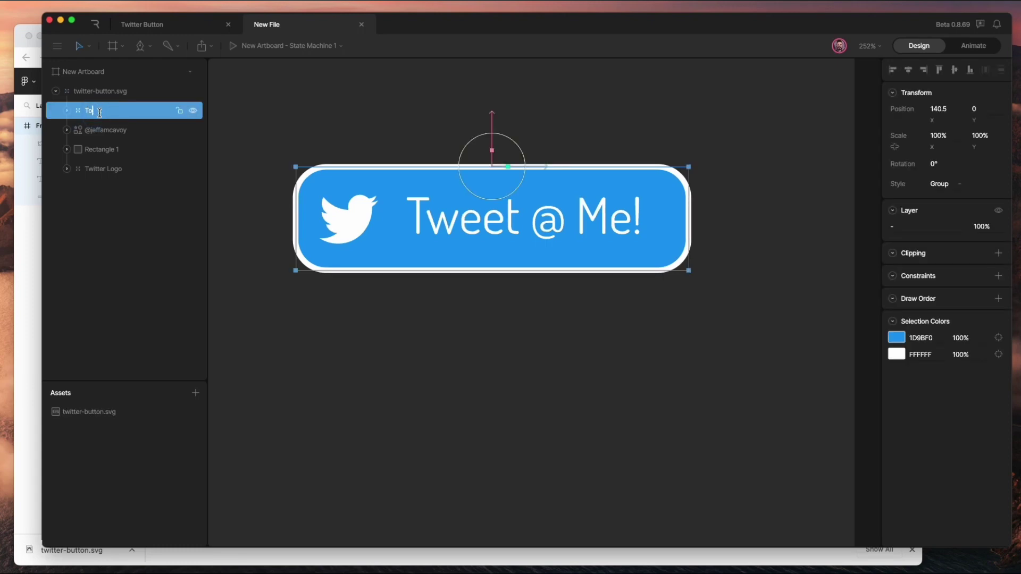
type("oup")
key("Return")
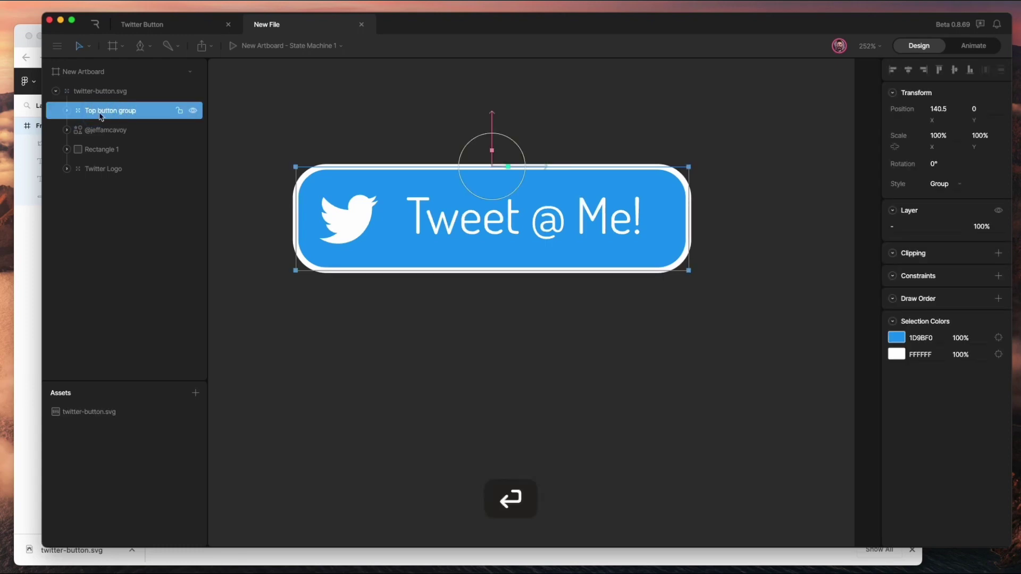
- Hide the Top button group and change the fill of Rectangle 1 to dark blue 414569
left_click(91, 153)
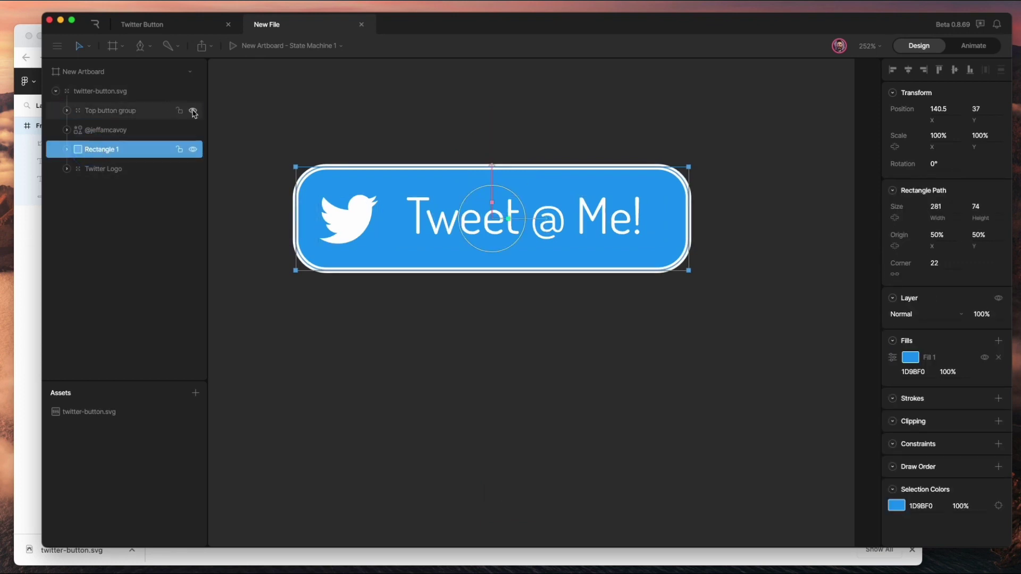
left_click(193, 113)
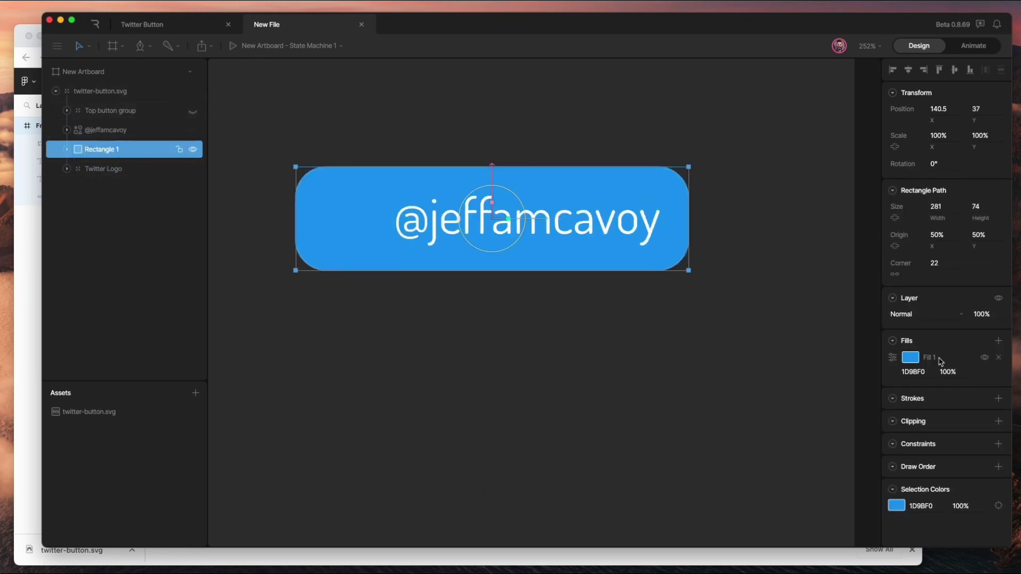
left_click(919, 361)
left_click_drag(838, 453, 842, 452)
left_click_drag(826, 411, 806, 406)
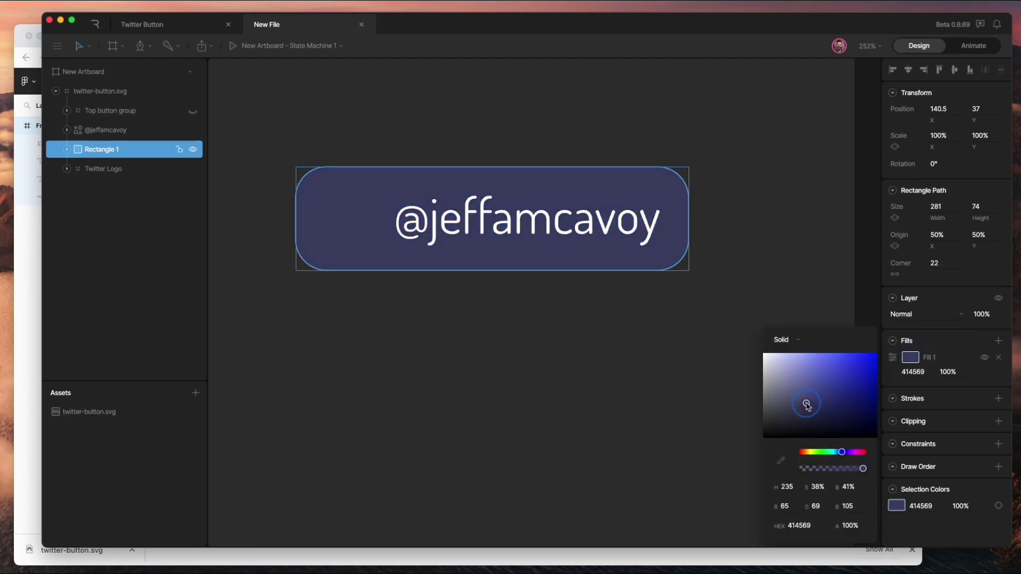
left_click(958, 350)
- Add a stroke to Rectangle 1 with thickness 4 and a darker blue colour, 1B1E3A, based on the sampled rectangle fill
left_click(999, 399)
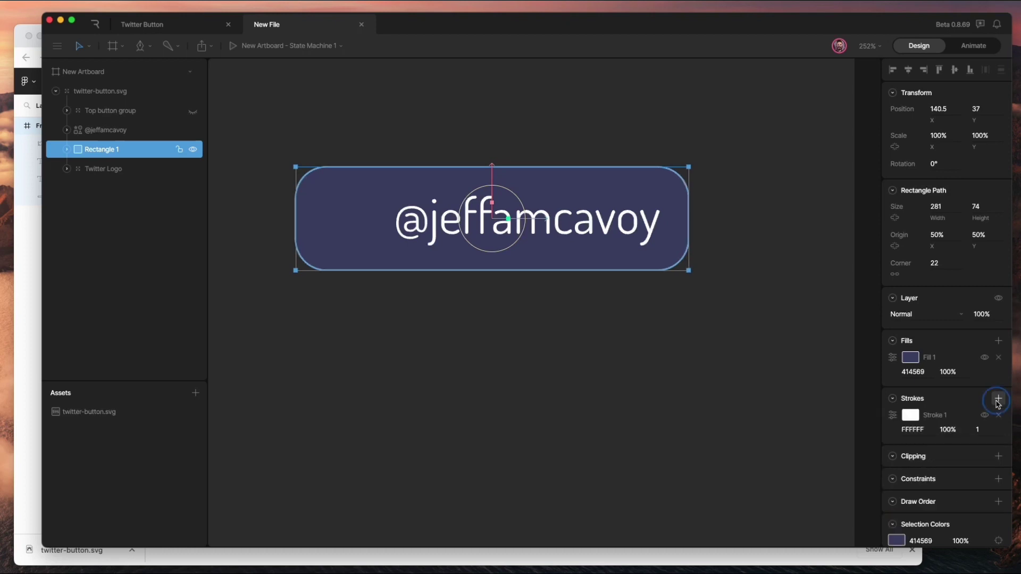
left_click(989, 428)
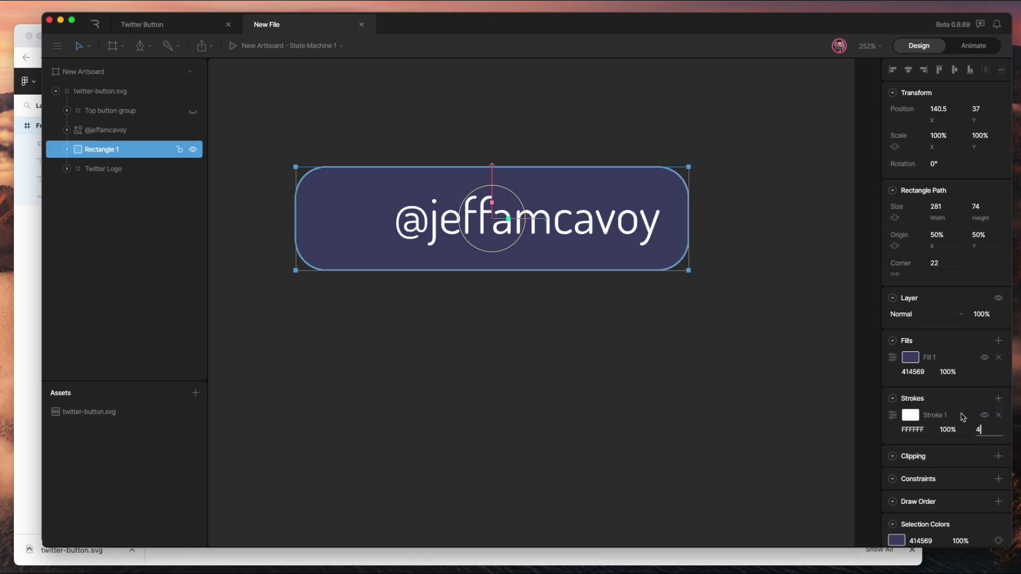
type("4")
left_click(964, 417)
left_click(915, 418)
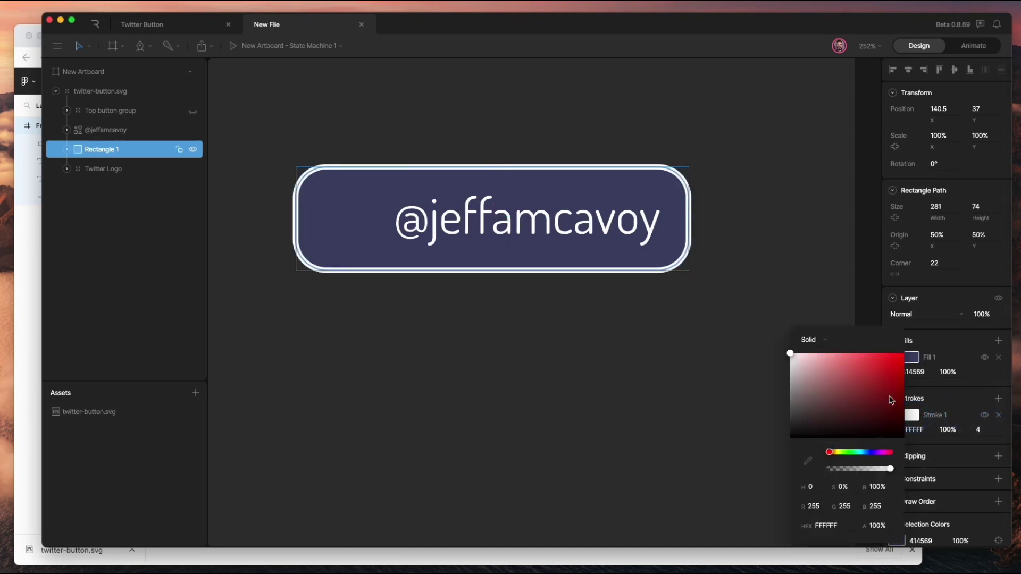
left_click(808, 460)
left_click(629, 190)
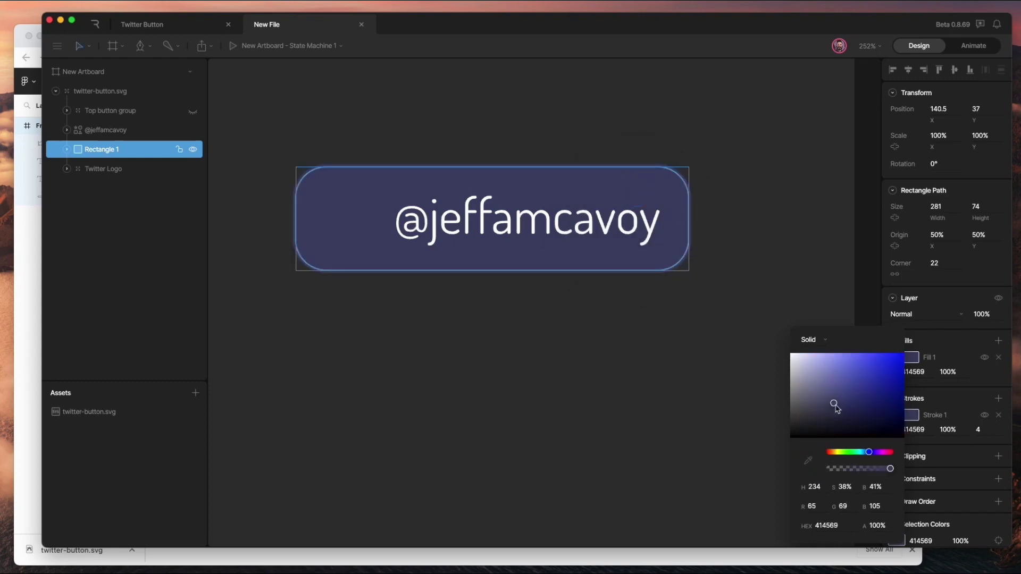
left_click_drag(835, 406, 852, 419)
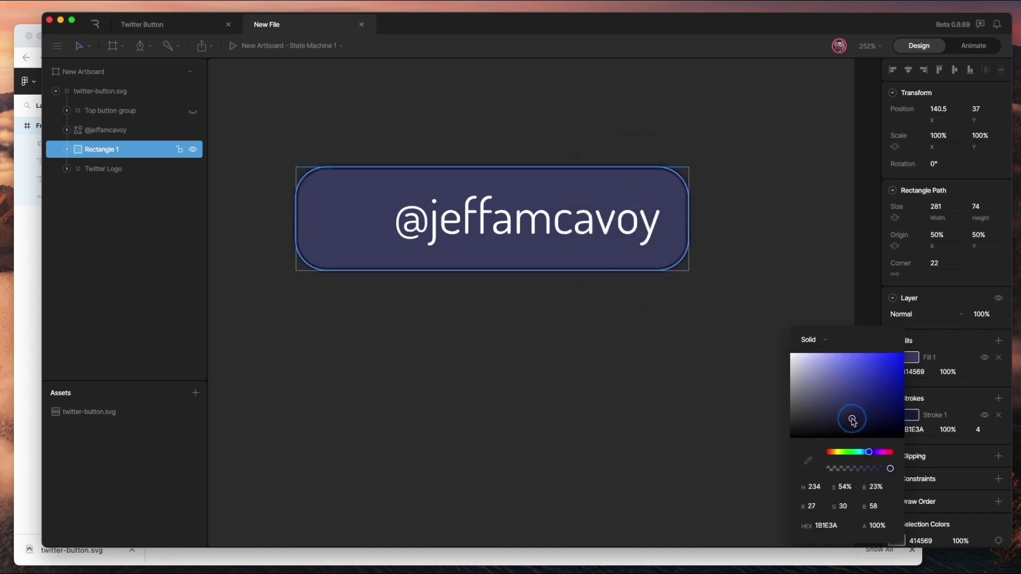
left_click(778, 292)
- Move the lower Twitter Logo group directly above Rectangle 1 in the layer order, keeping it outside the rectangle
left_click(101, 171)
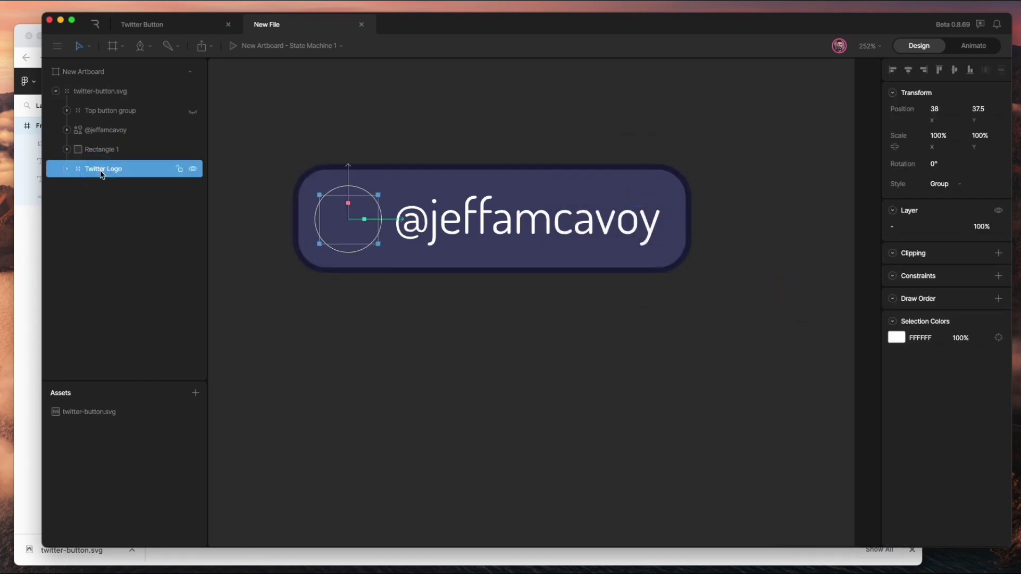
left_click_drag(102, 174, 104, 152)
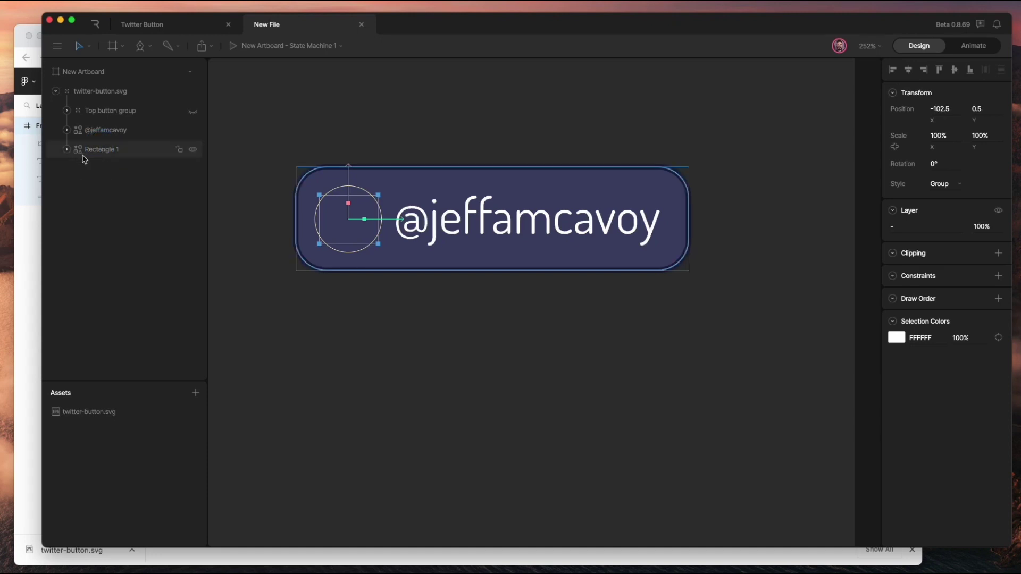
key("super+z")
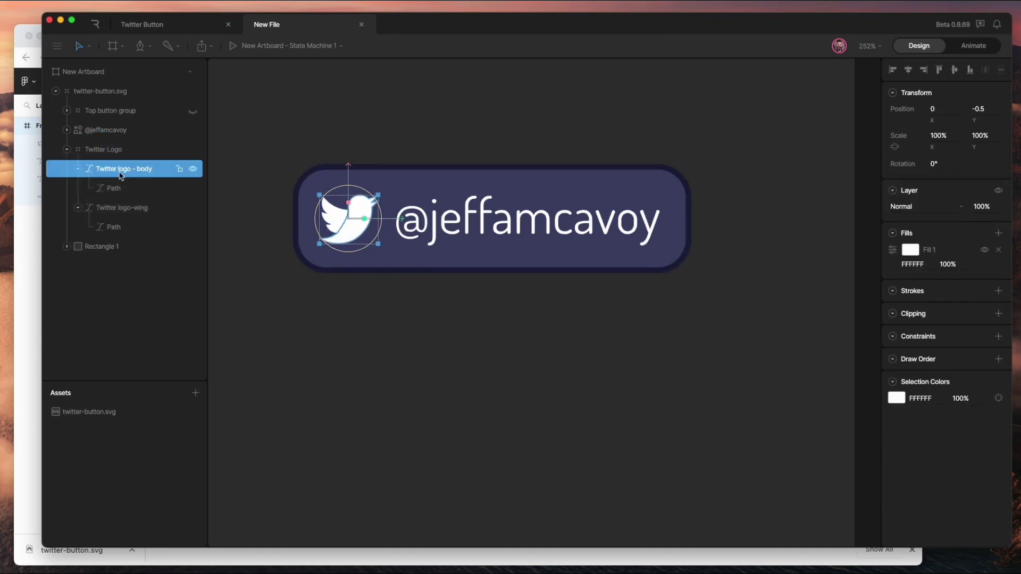
- Combine the wing and body paths in the Twitter logo - body shape, removing the emptied wing shape, and rename it "Twitter logo"
left_click(118, 228)
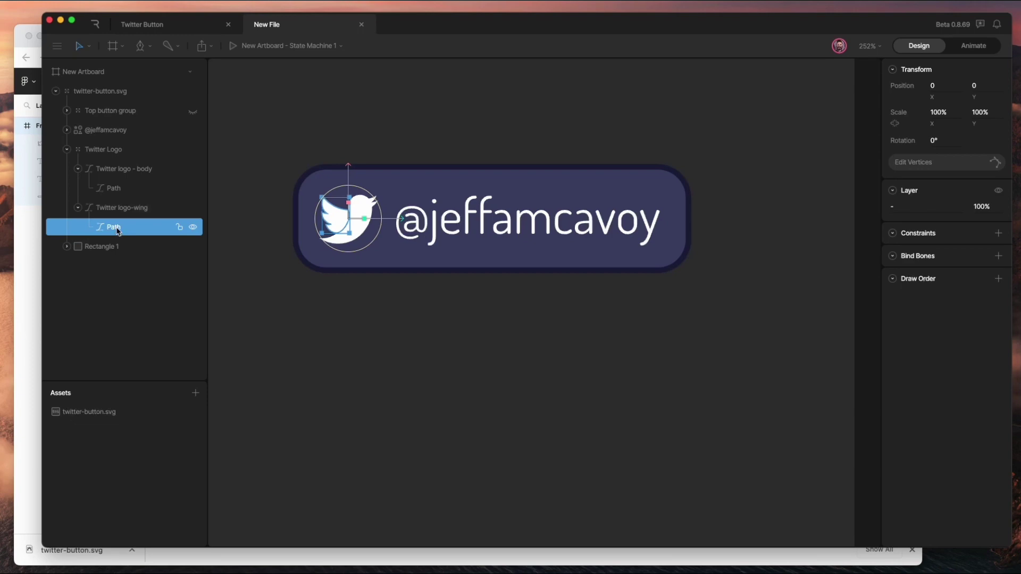
left_click_drag(118, 230, 119, 190)
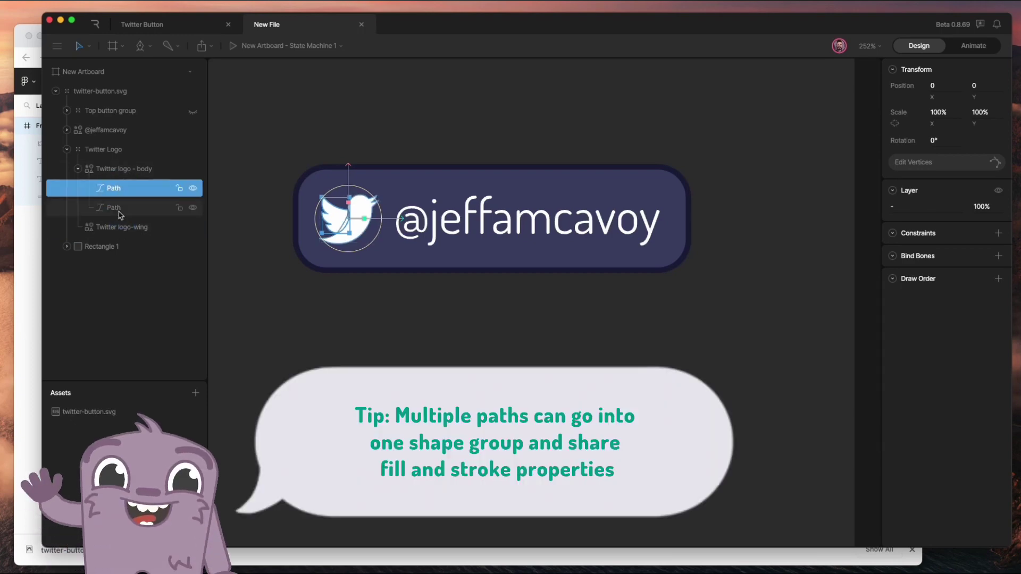
left_click(121, 227)
key("Delete")
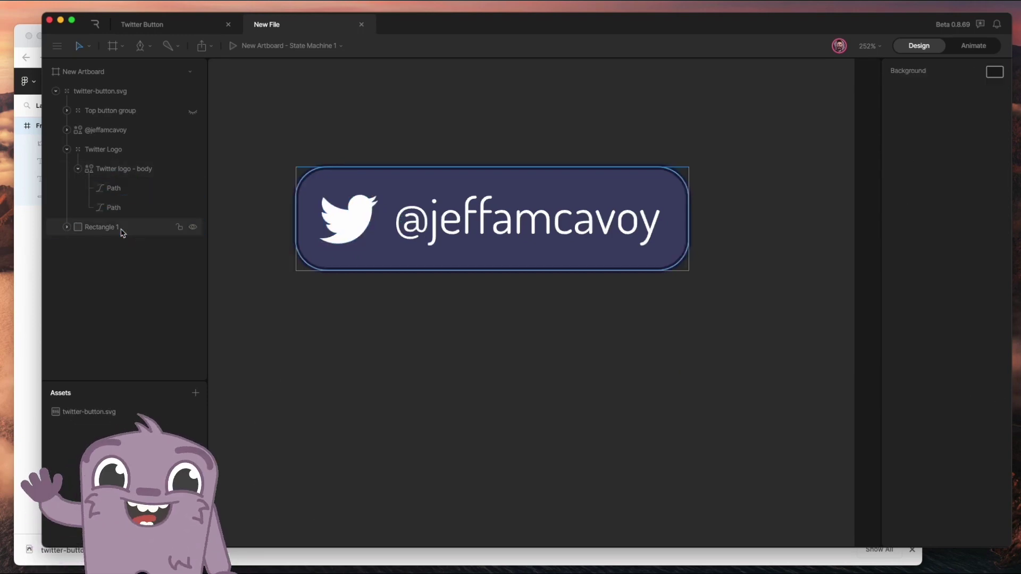
left_click(155, 169)
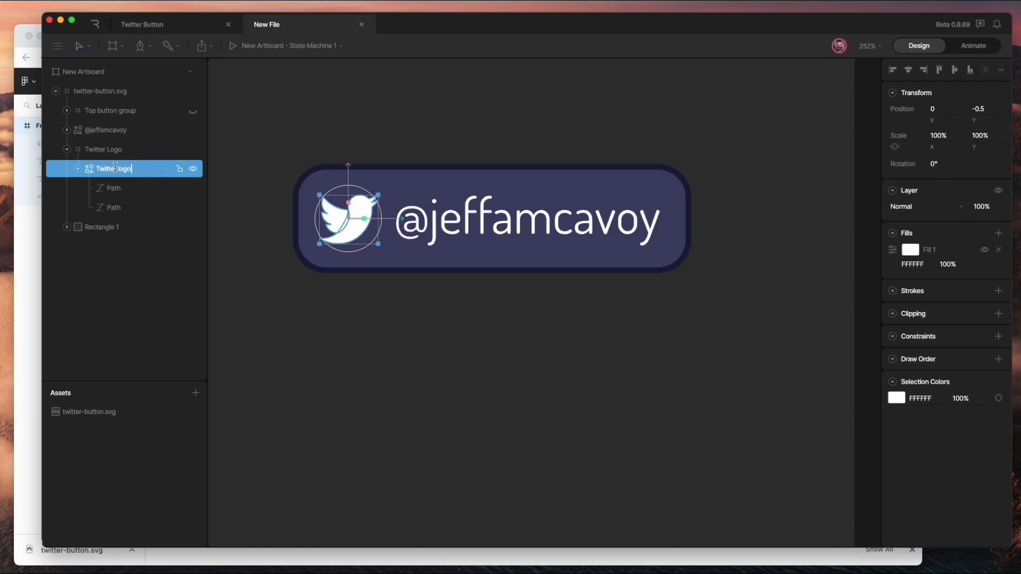
left_click(246, 255)
- Change the combined Twitter logo shape's fill to a linear gradient, with the first stop at grey 626262 and reduced opacity
left_click(113, 175)
left_click(913, 256)
left_click(798, 257)
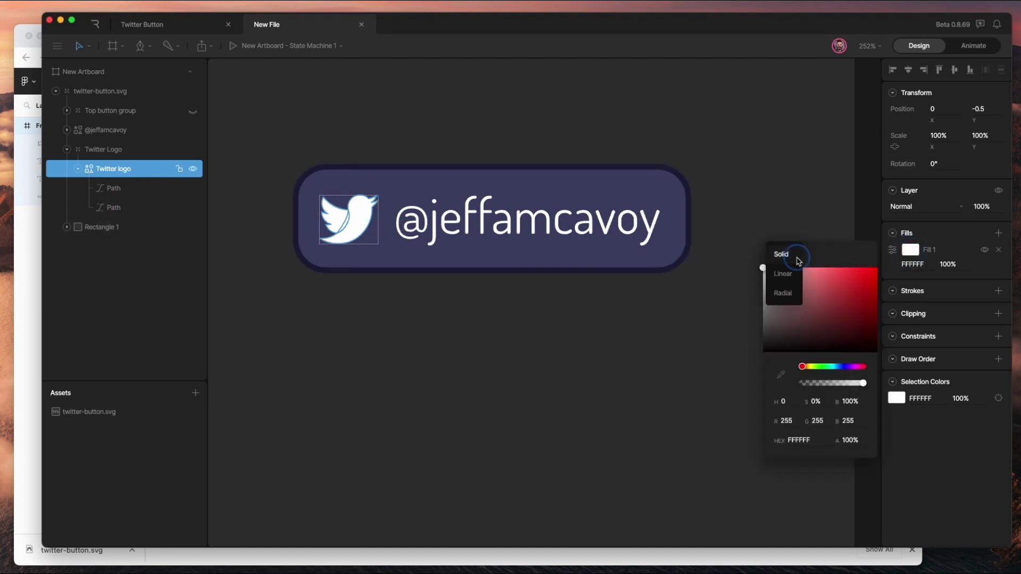
left_click(797, 274)
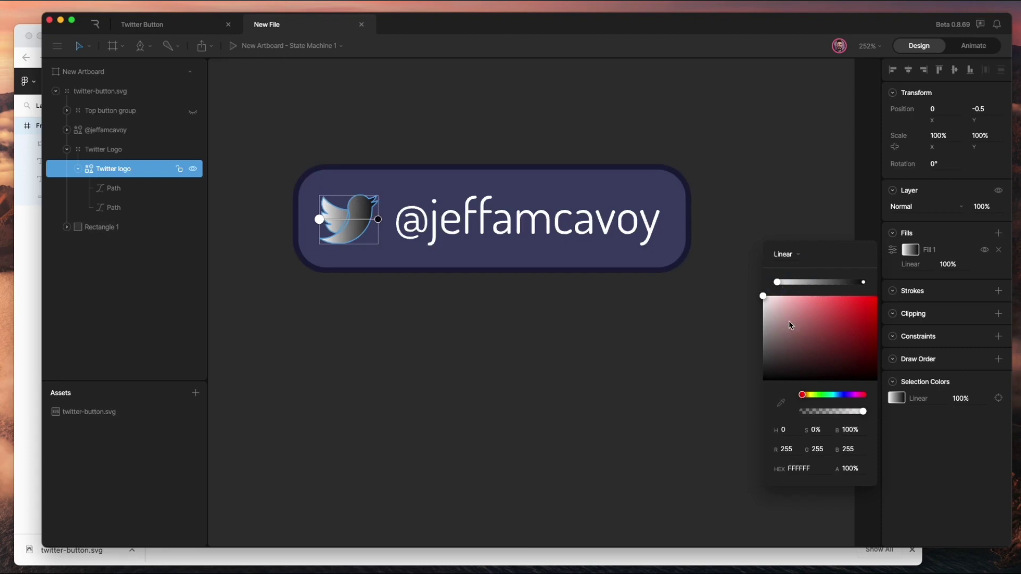
left_click_drag(775, 359, 759, 346)
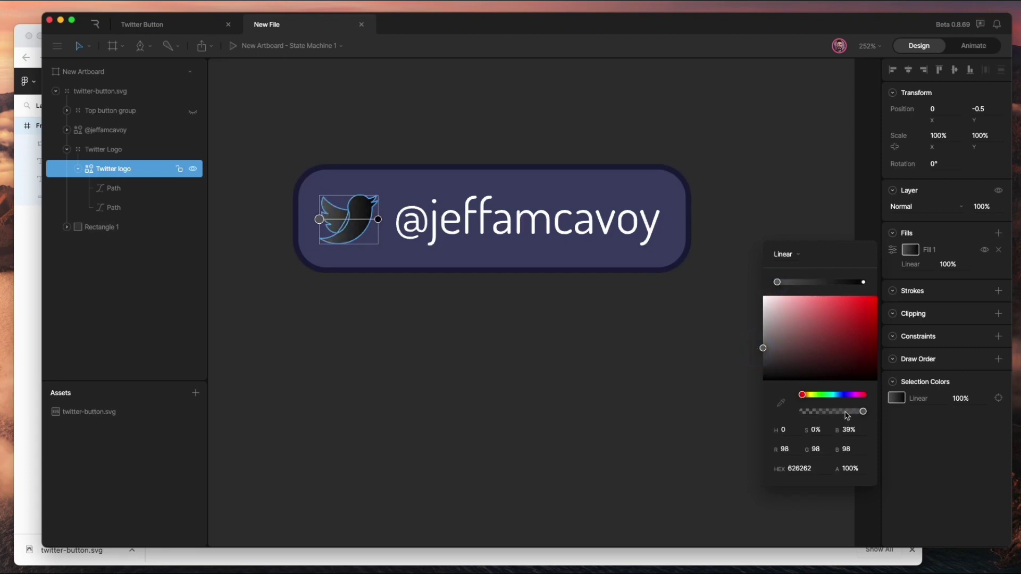
left_click_drag(848, 416, 816, 411)
left_click(355, 220)
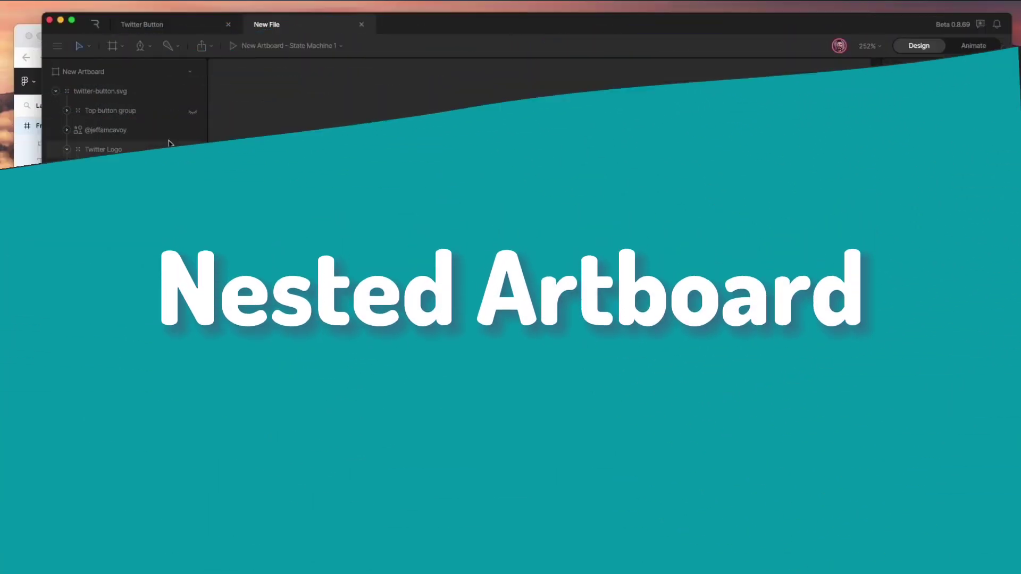
- Draw a new artboard about 222 by 182 beside the existing button artboard
left_click(112, 46)
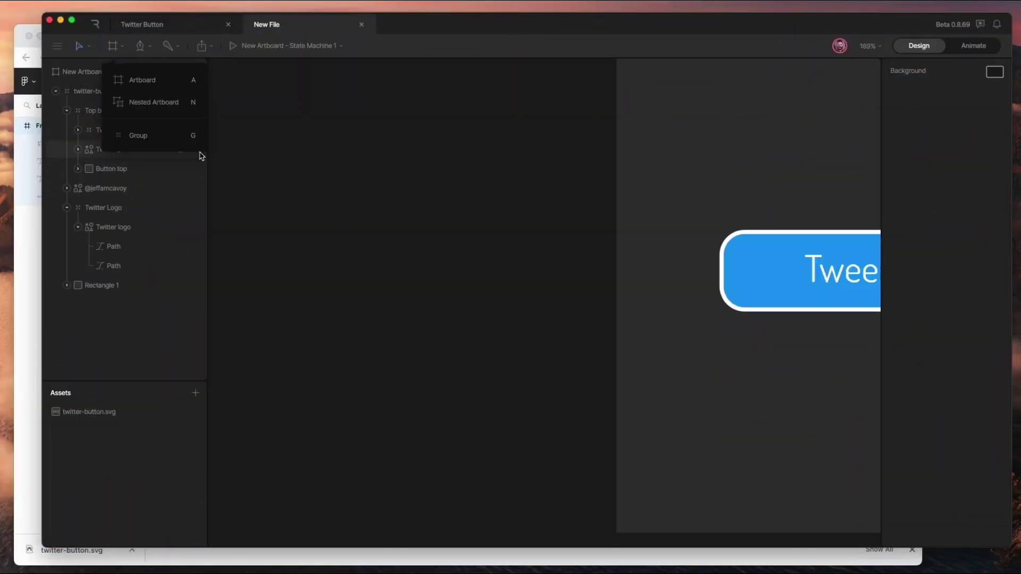
left_click(157, 81)
left_click_drag(276, 168, 510, 364)
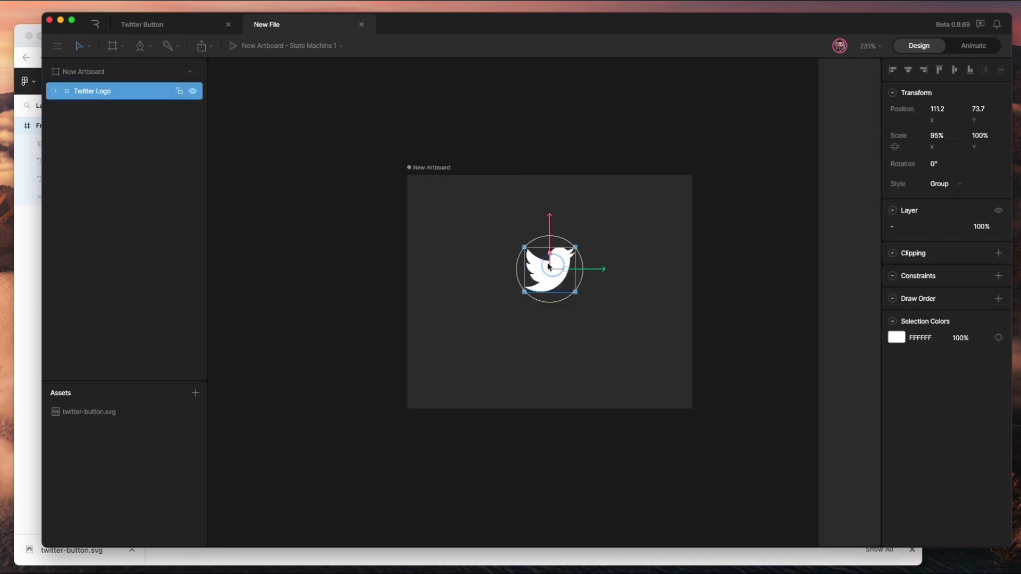
- Move the Twitter Logo group near the new artboard's upper-left corner, to about X 35.1, Y 31.4
key("super+z")
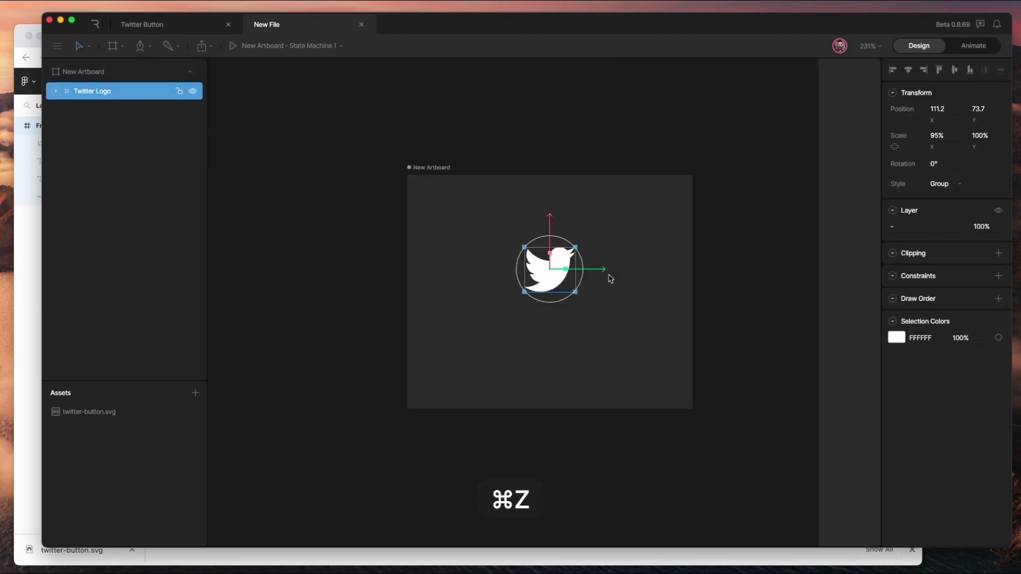
left_click_drag(604, 269, 509, 269)
left_click_drag(449, 215, 448, 158)
- Shrink the new artboard around the bird to about 62.7 wide and 59.6 high, and select the Twitter Logo group
left_click(624, 200)
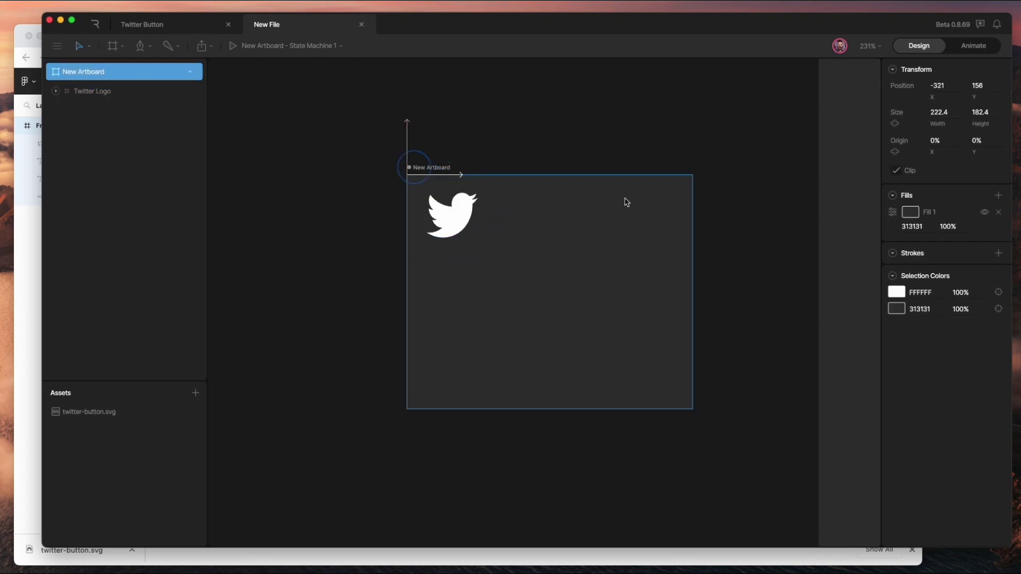
left_click_drag(939, 118, 941, 207)
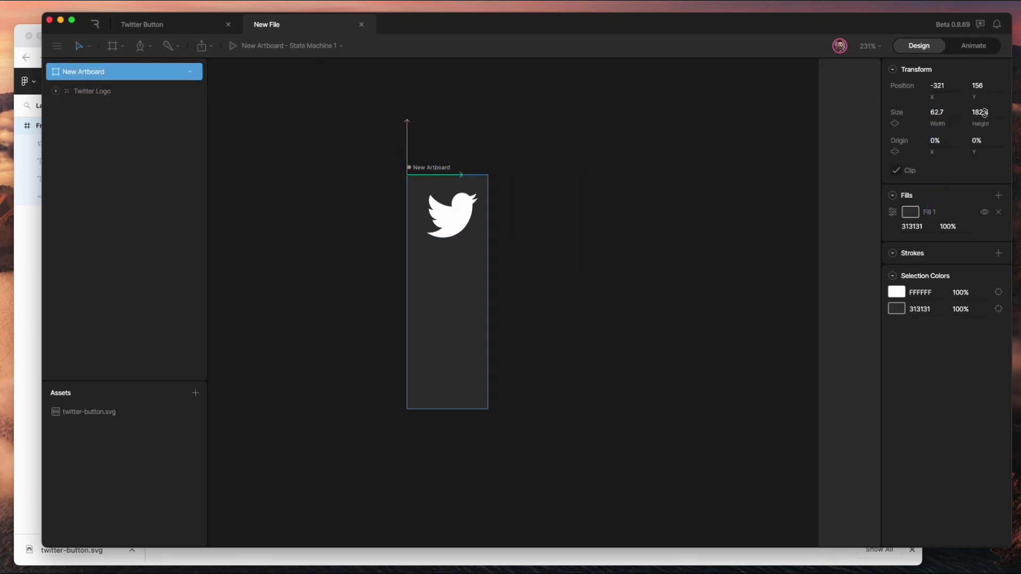
left_click_drag(987, 118, 988, 193)
scroll(455, 216, "up", 5)
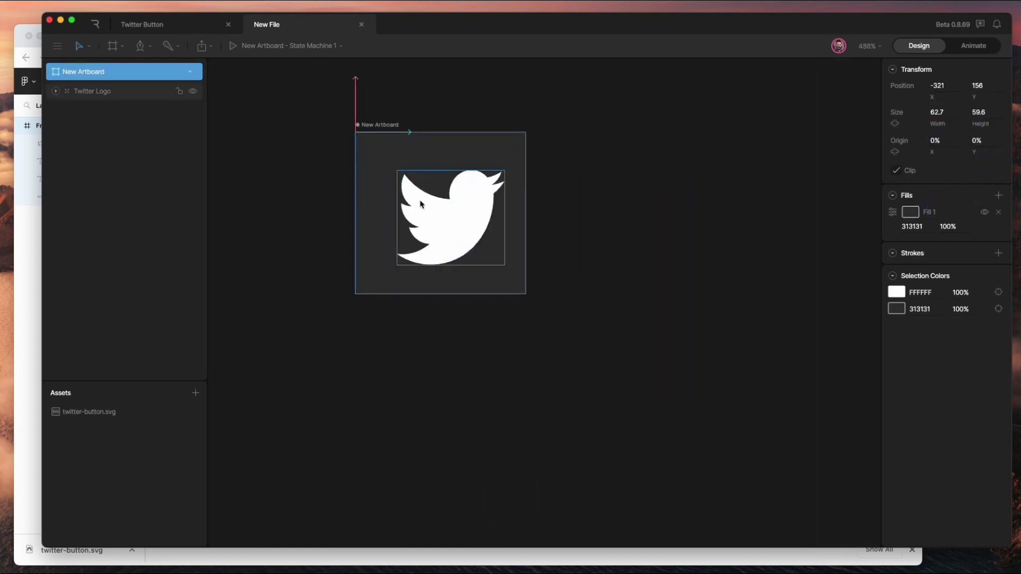
left_click(455, 217)
left_click_drag(550, 209, 553, 226)
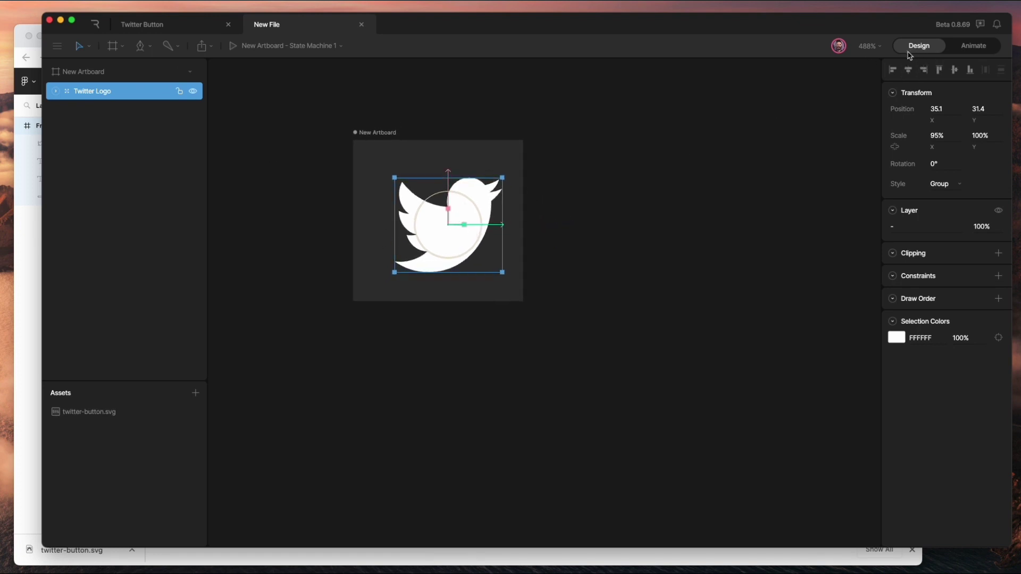
- Open Timeline 1 in Animate mode, expand the Twitter Logo group and select the Twitter logo-wing shape
left_click(967, 47)
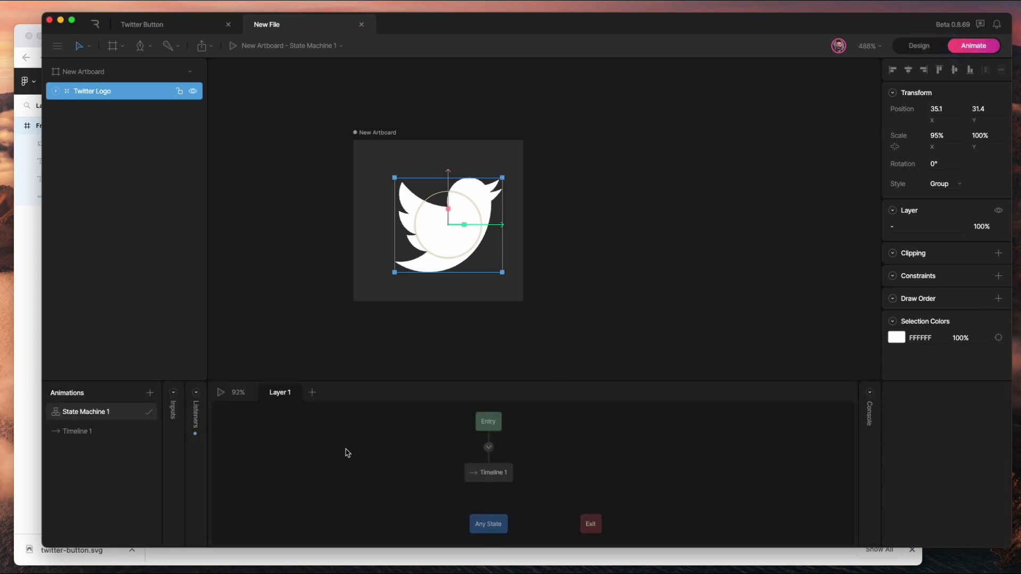
left_click(85, 432)
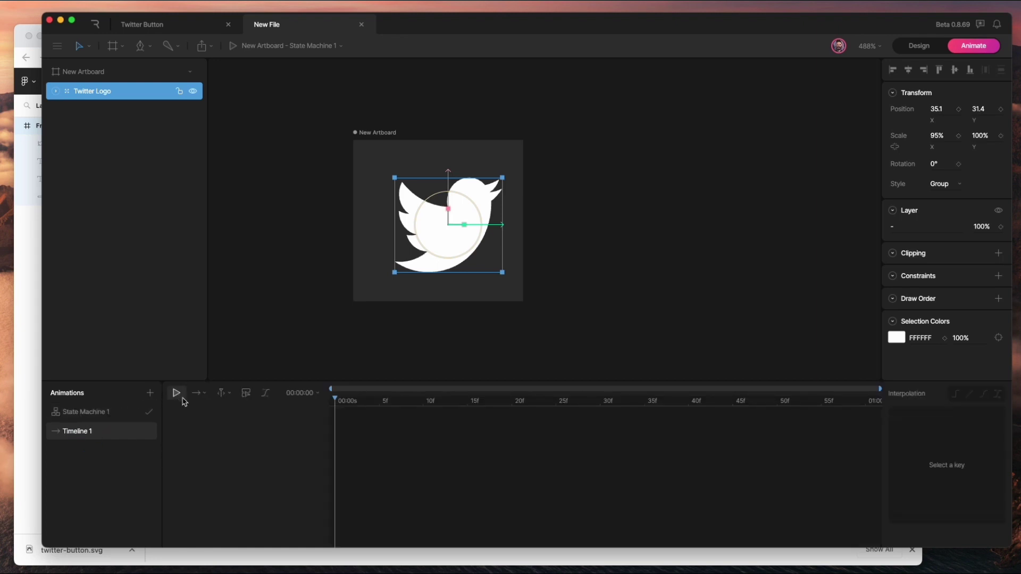
left_click(56, 92)
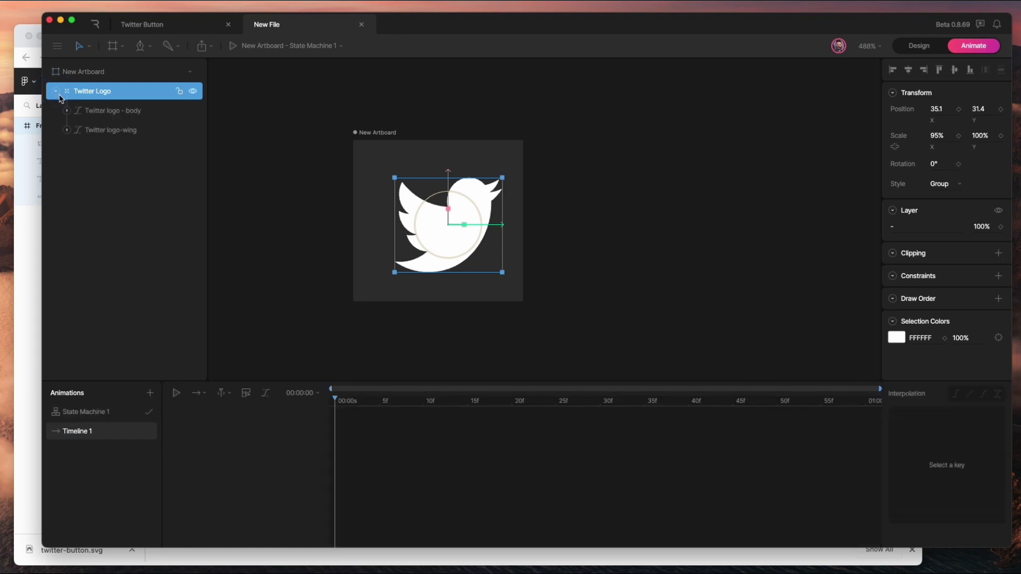
left_click(66, 111)
left_click(66, 149)
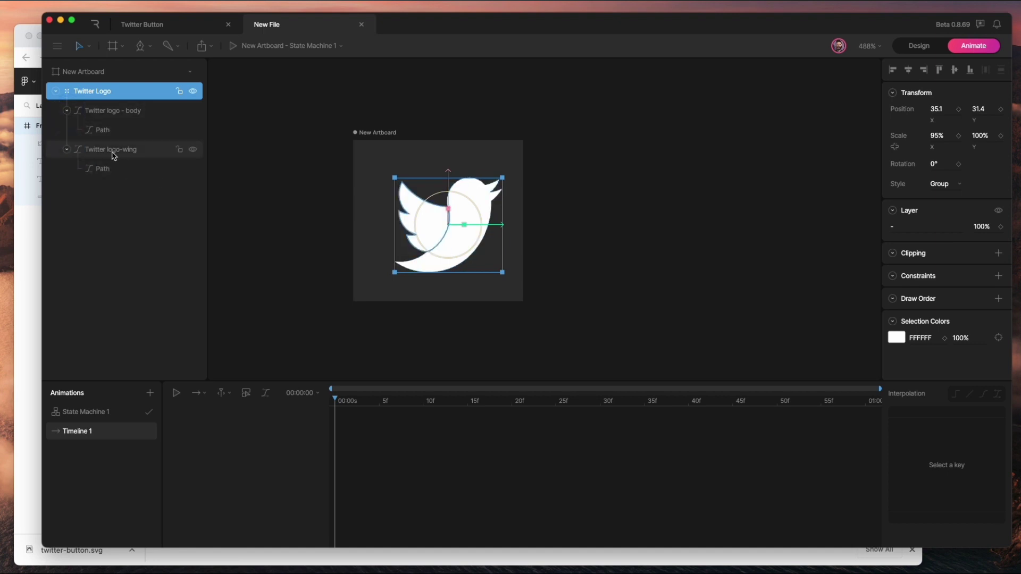
left_click(114, 153)
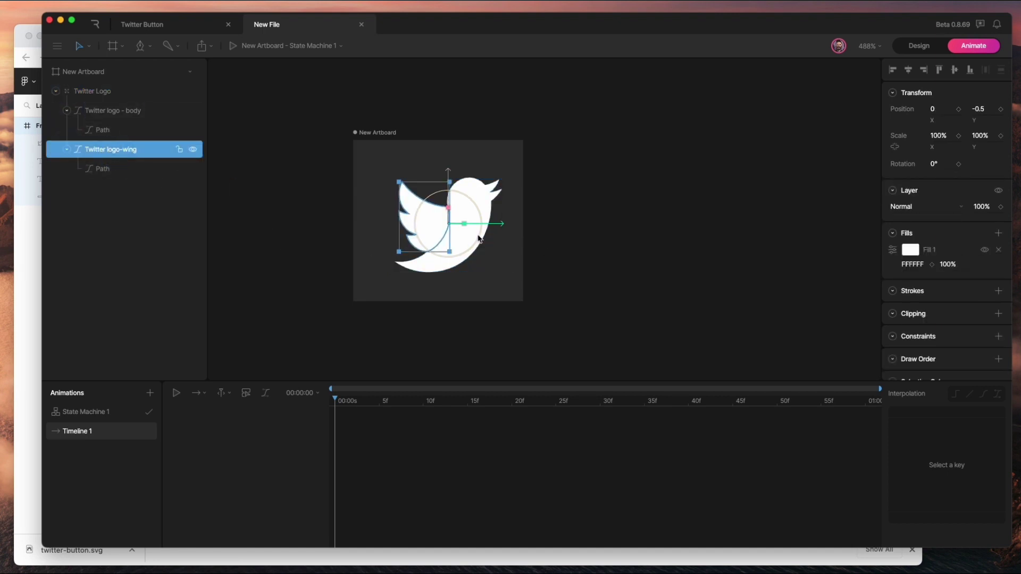
scroll(445, 232, "up", 3)
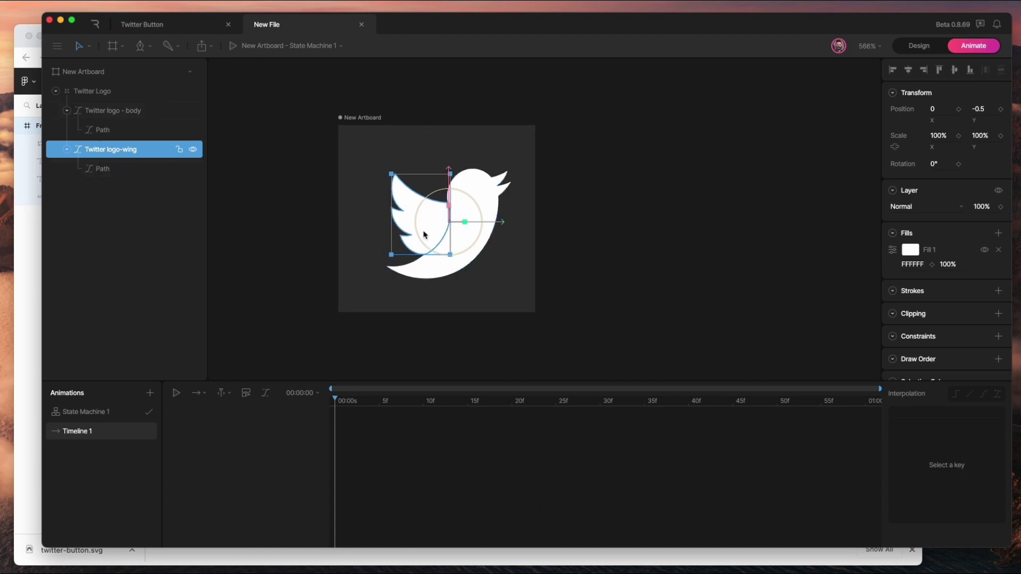
- In Design mode, use Freeze to move the wing's origin to about X -2, Y 4.1 and rotate its axes to about 26°
left_click(917, 49)
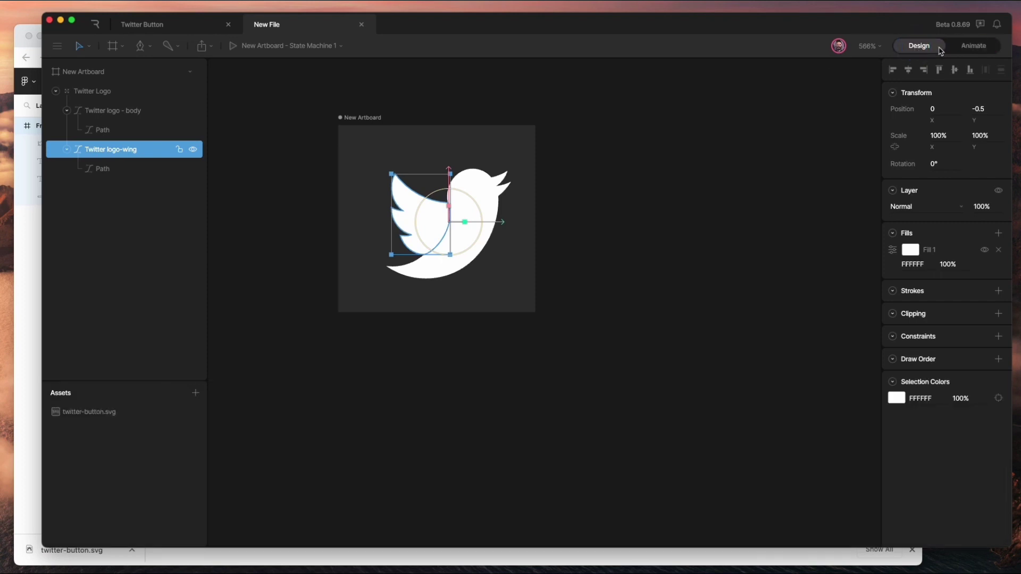
key("y")
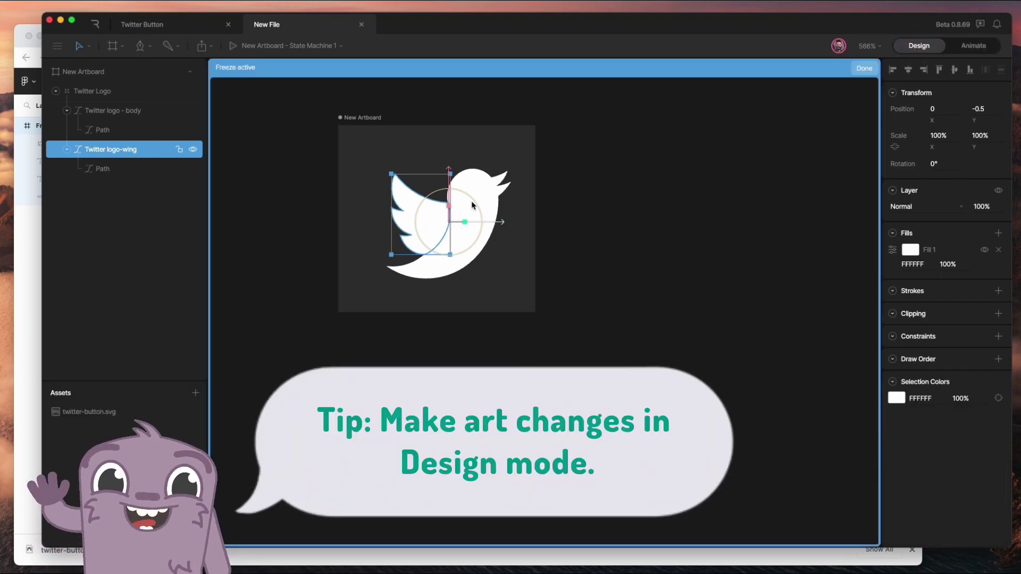
left_click_drag(448, 169, 448, 186)
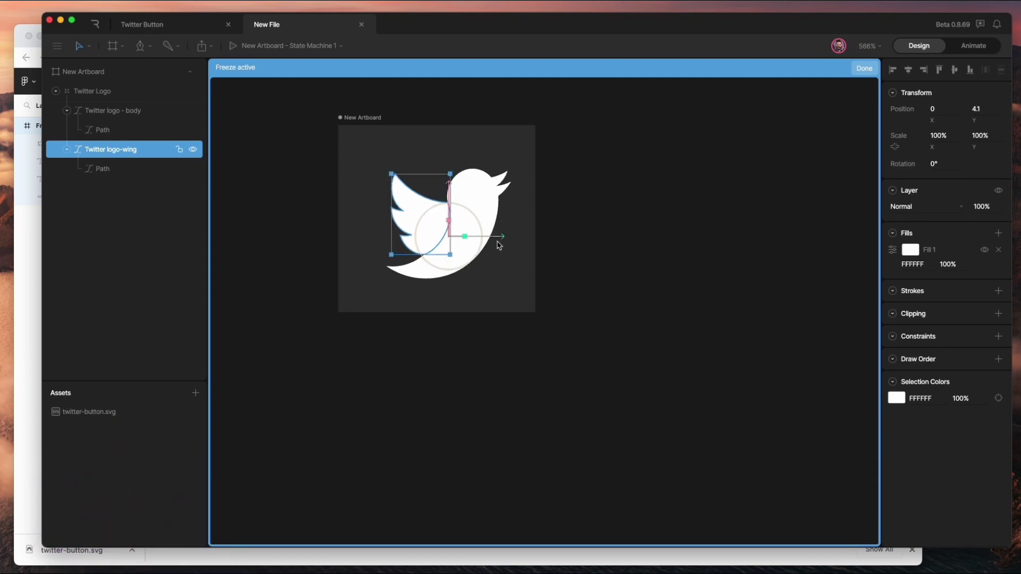
left_click_drag(498, 237, 477, 242)
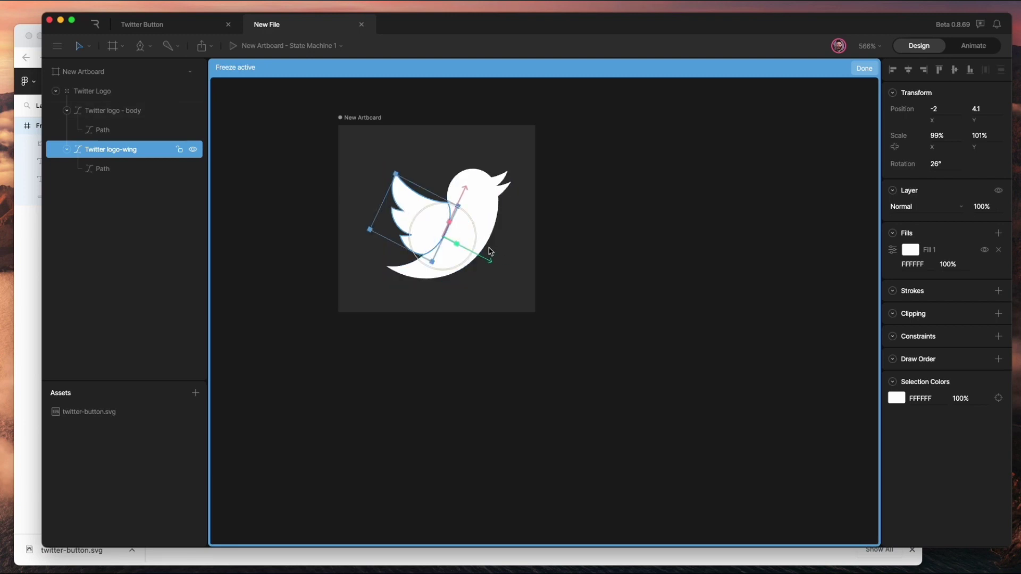
left_click(865, 68)
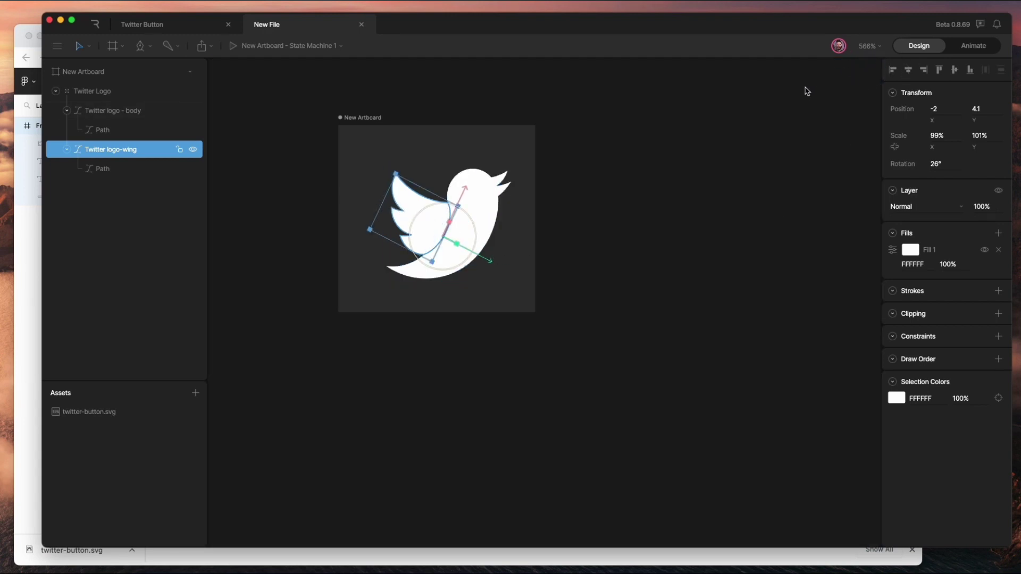
- Return to Animate mode and key the Twitter logo-wing's X scale at frame 0 of Timeline 1
left_click(976, 47)
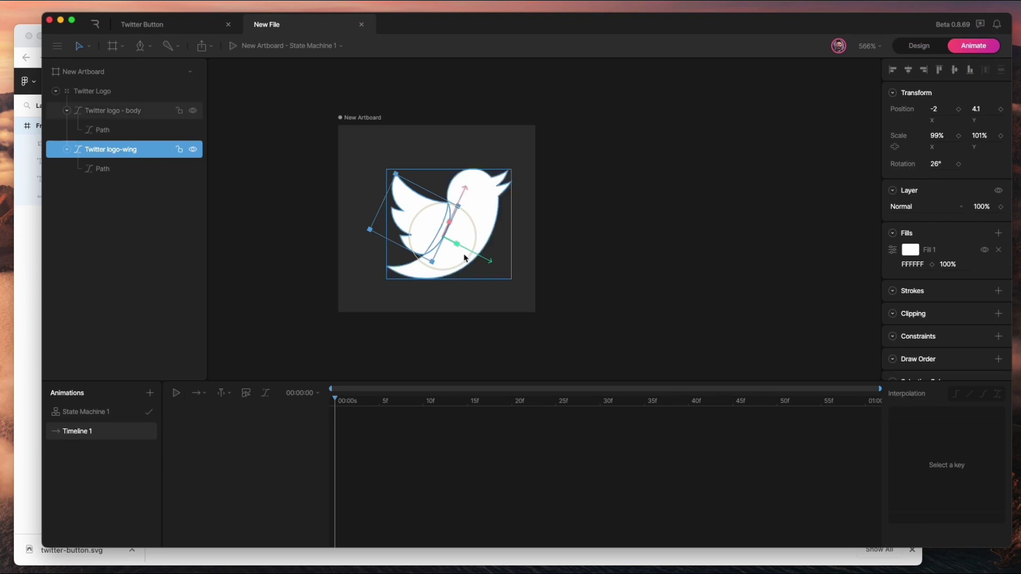
left_click_drag(460, 249, 457, 246)
key("super+z")
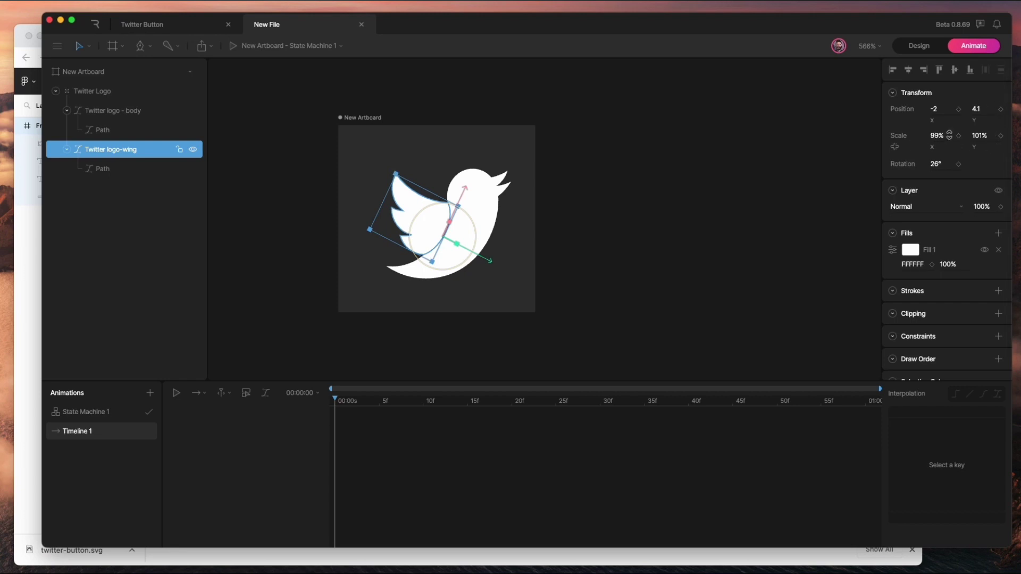
left_click(959, 136)
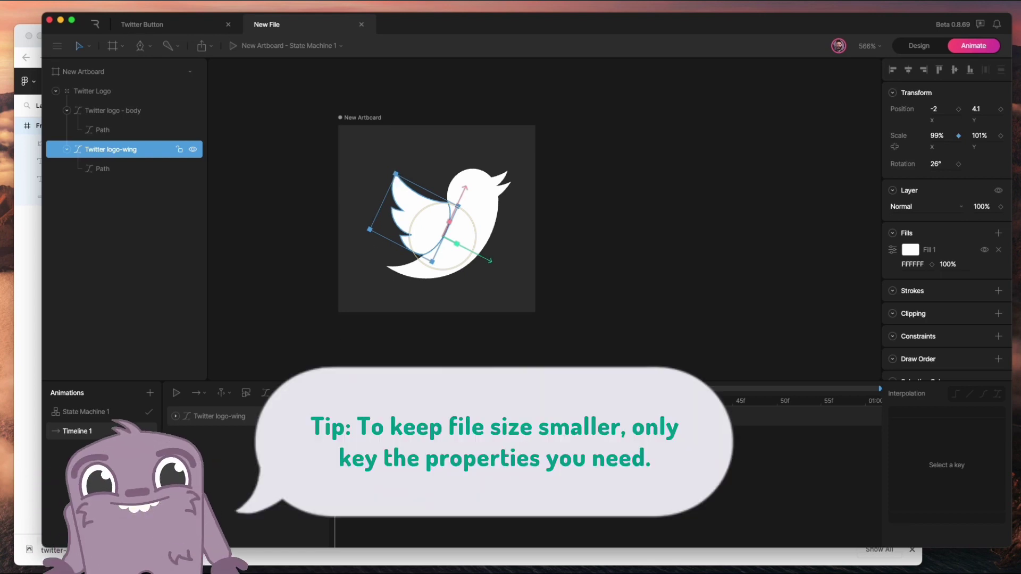
- At frame 10, flip the wing across the body by scaling its X to about -100%
left_click(352, 400)
left_click(428, 402)
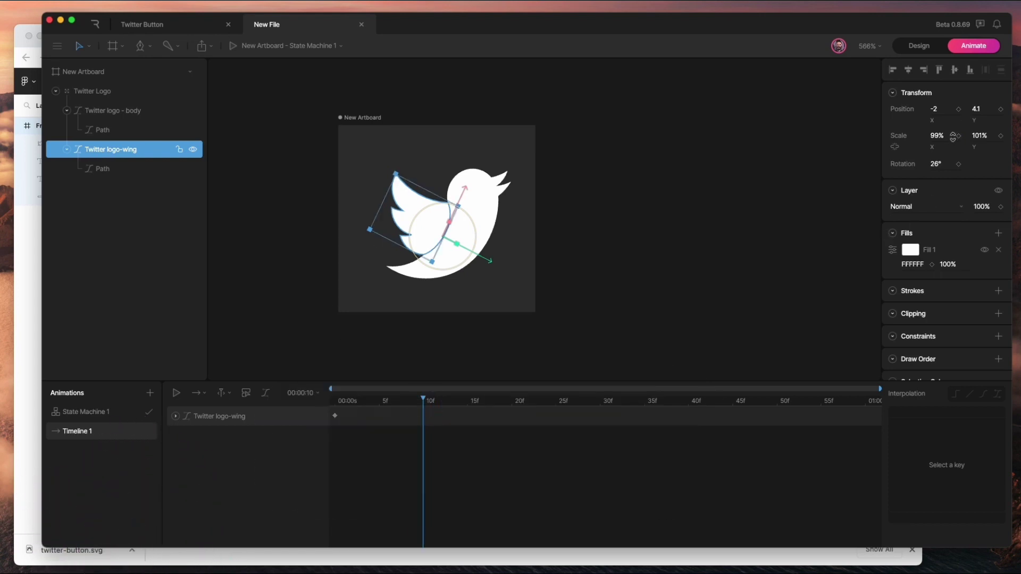
left_click_drag(388, 200, 526, 250)
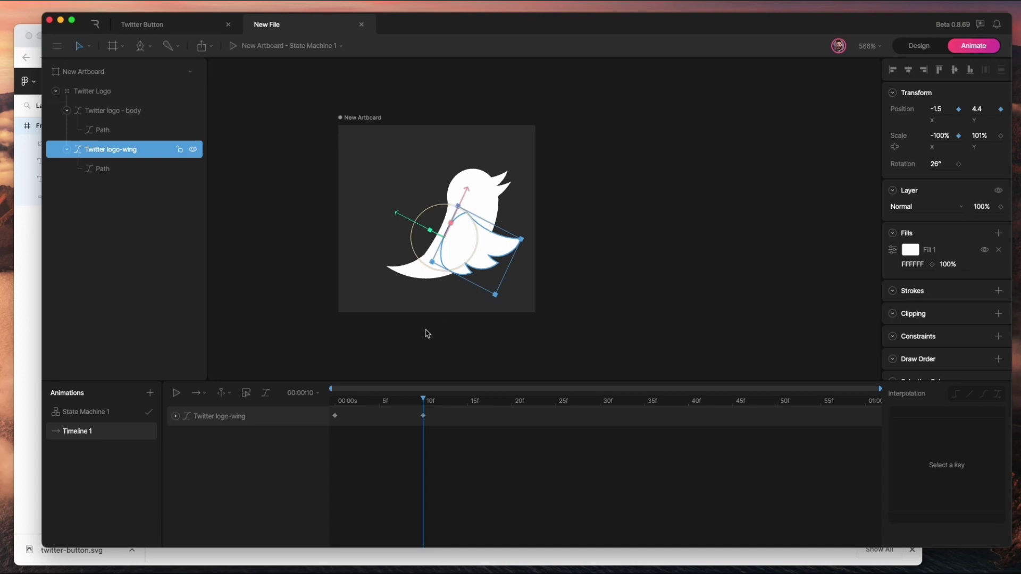
- Copy the wing's first keyframe to frame 20 and play the timeline from the start
left_click(423, 415)
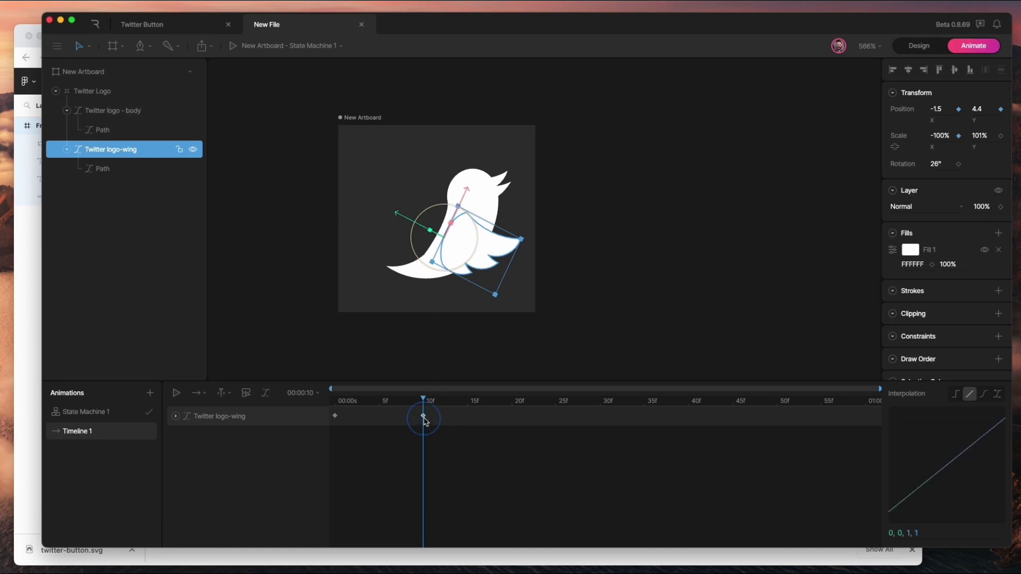
left_click_drag(349, 434, 317, 402)
key("super+c")
left_click_drag(424, 402, 329, 404)
key("super+v")
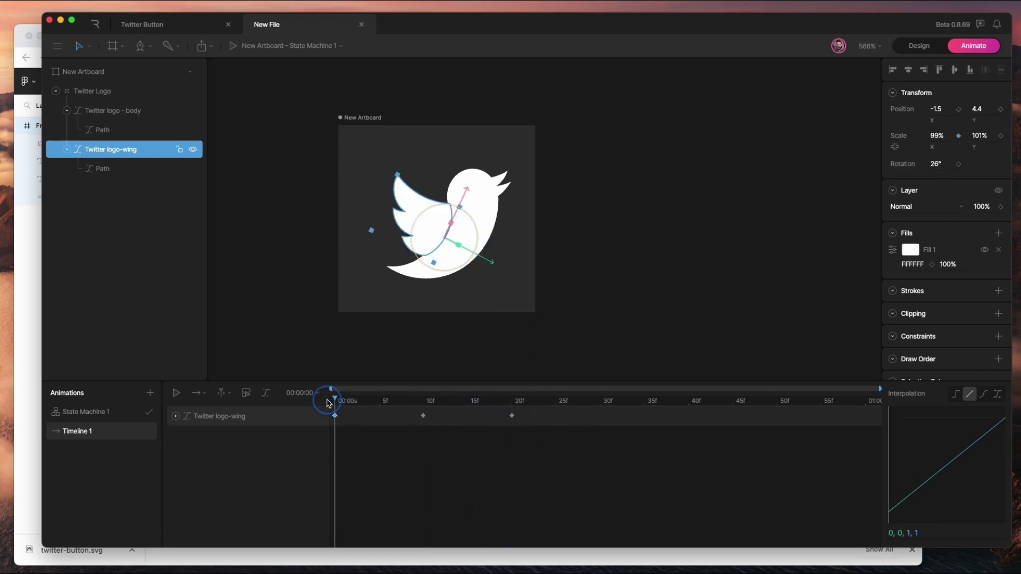
key("space")
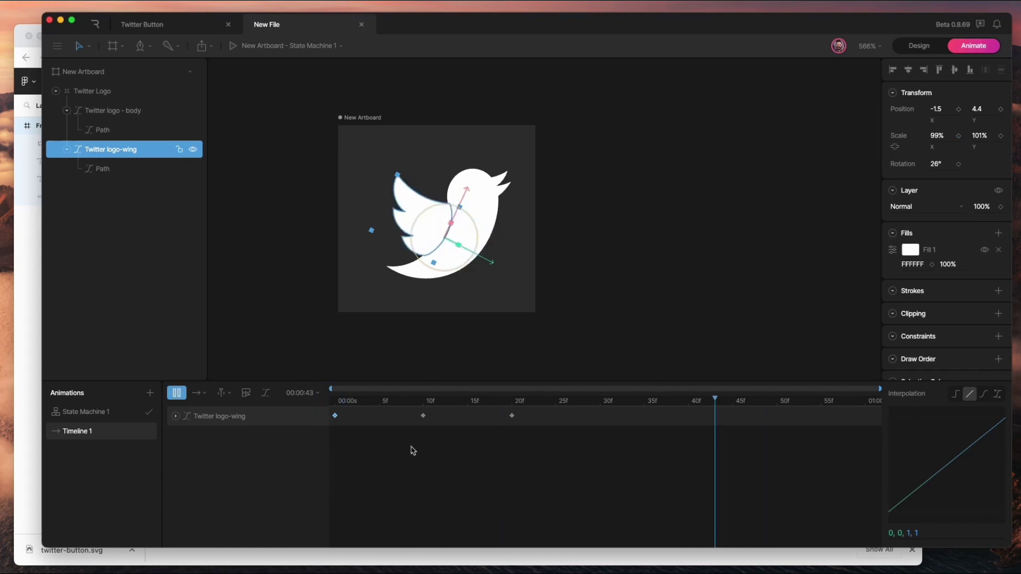
- Set the timeline to Loop, enable its Work Area ending at frame 20, and play the flap
left_click(199, 393)
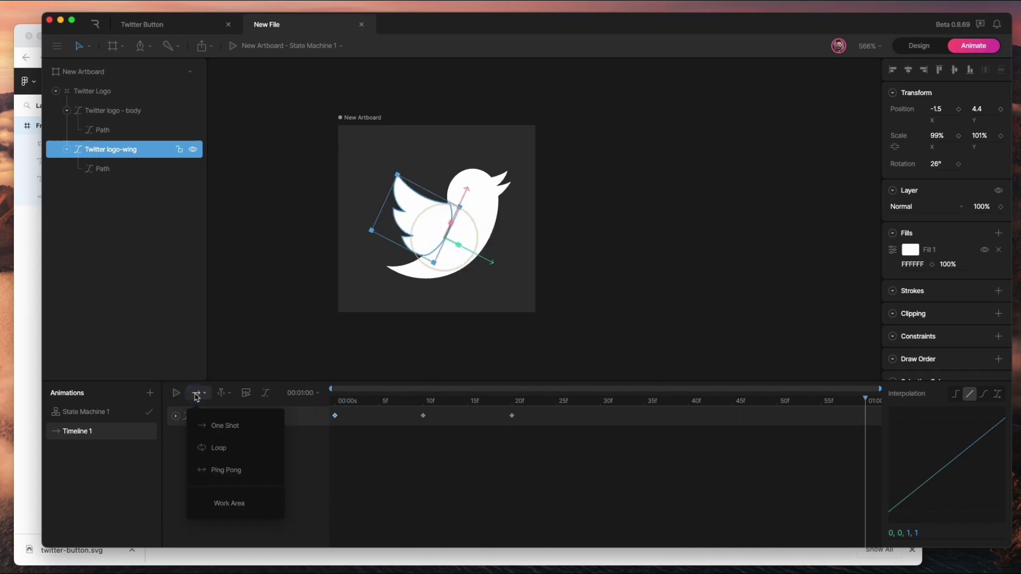
left_click(255, 449)
left_click(207, 398)
left_click(237, 509)
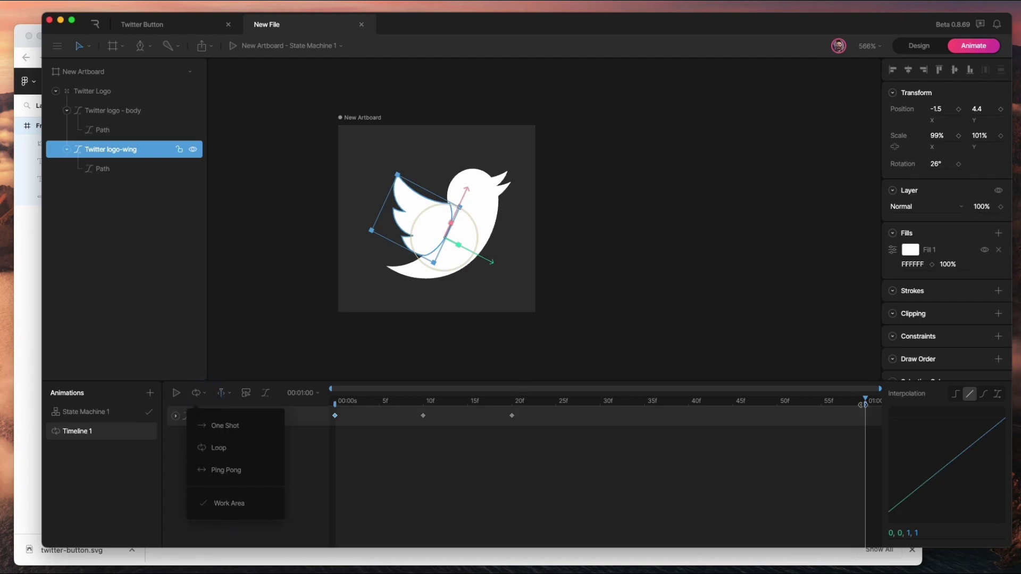
mouse_move(862, 405)
left_mouse_down()
mouse_move(736, 420)
mouse_move(512, 416)
left_mouse_up()
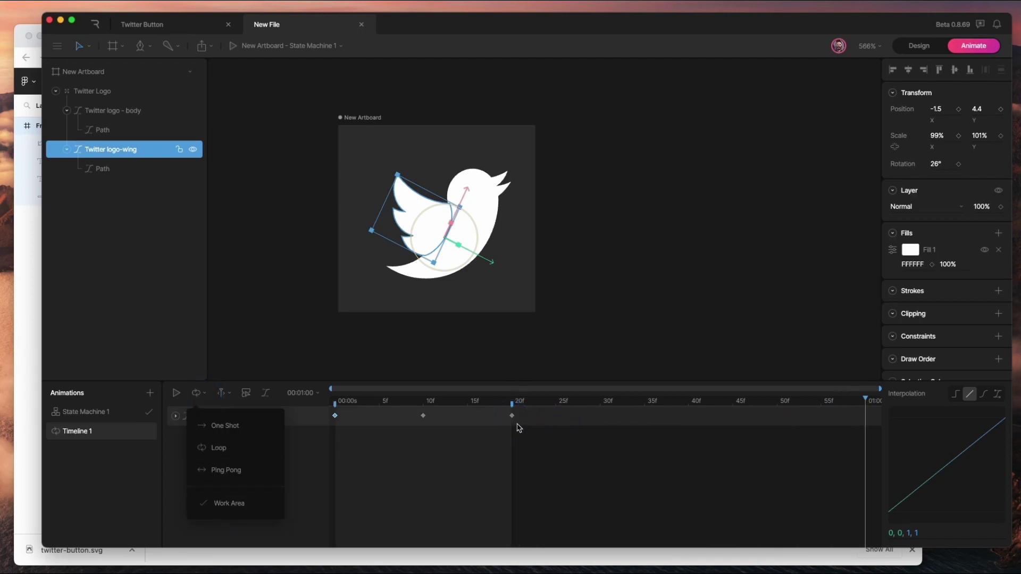
key("space")
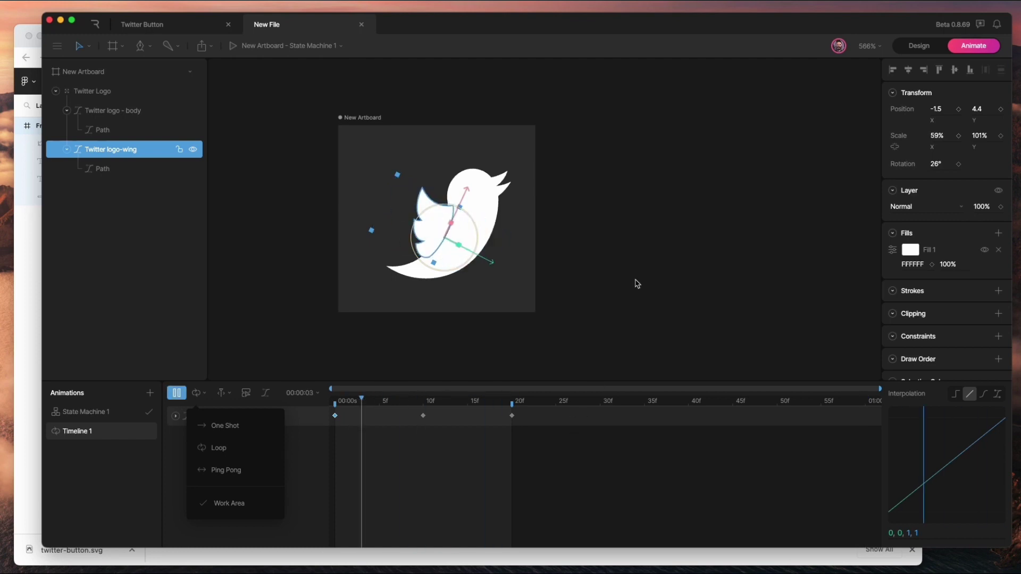
left_click(636, 285)
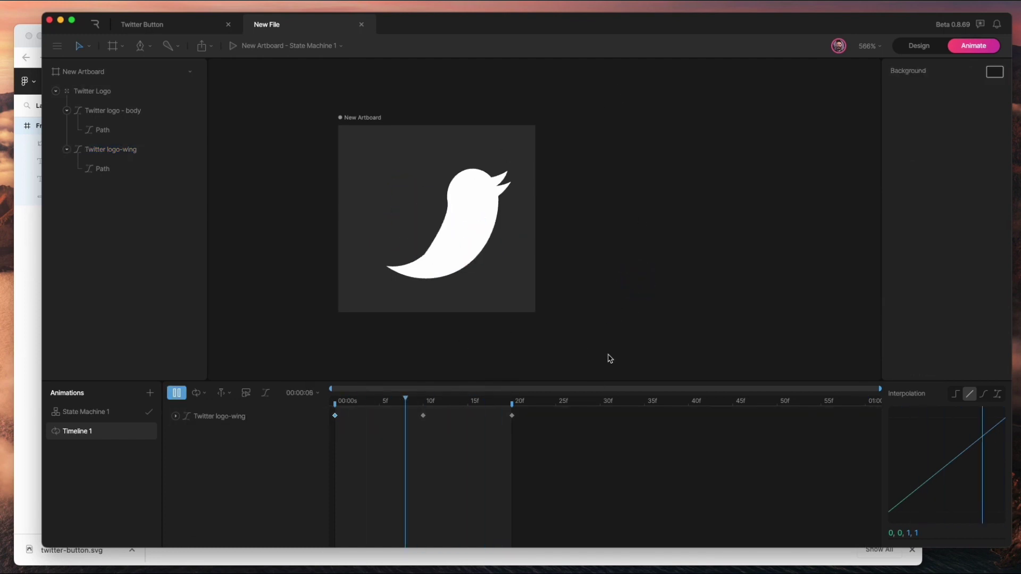
- Apply cubic interpolation to all three wing keyframes and stop the playback
left_click_drag(541, 434, 335, 410)
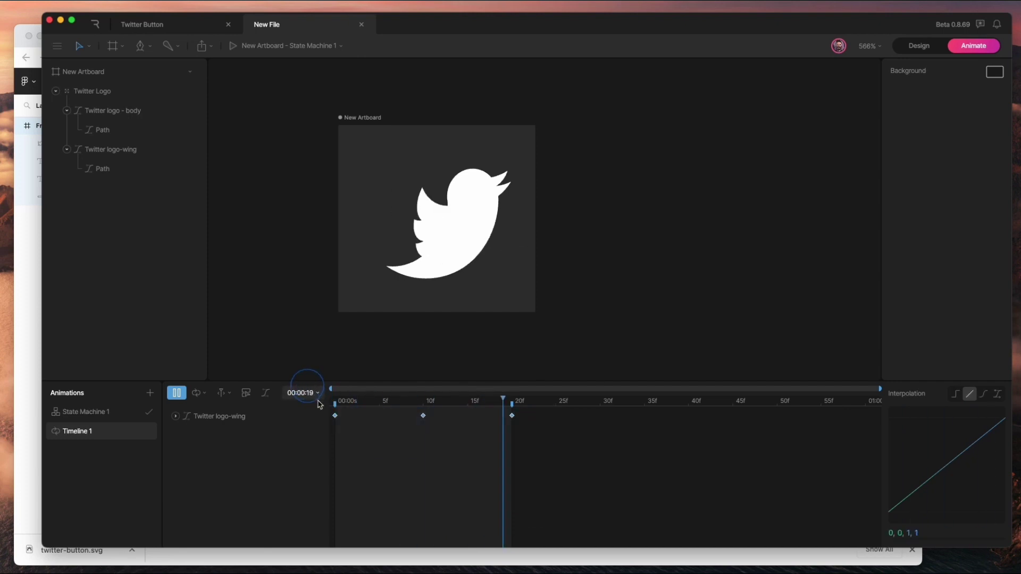
left_click(984, 394)
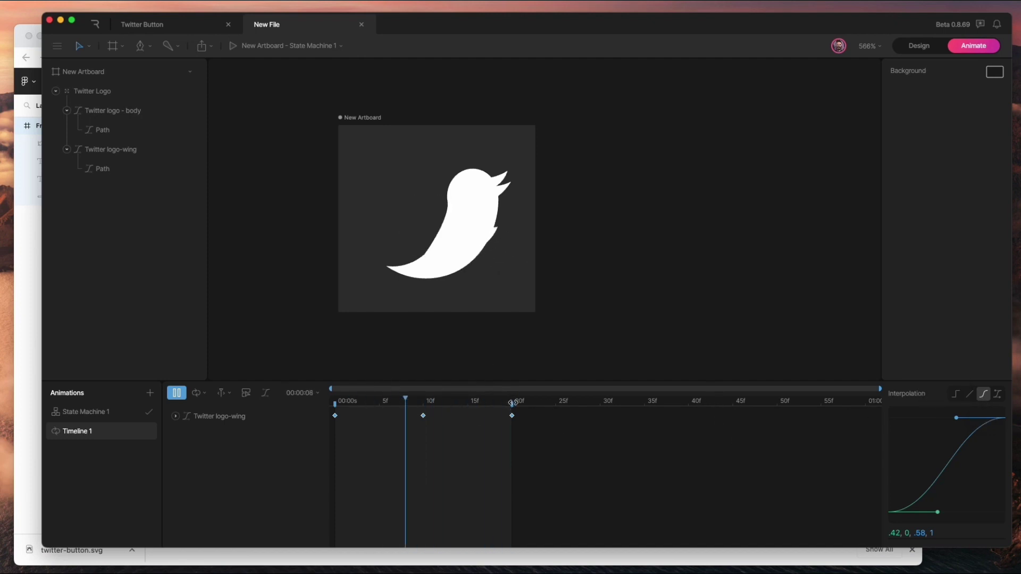
left_click(383, 423)
key("space")
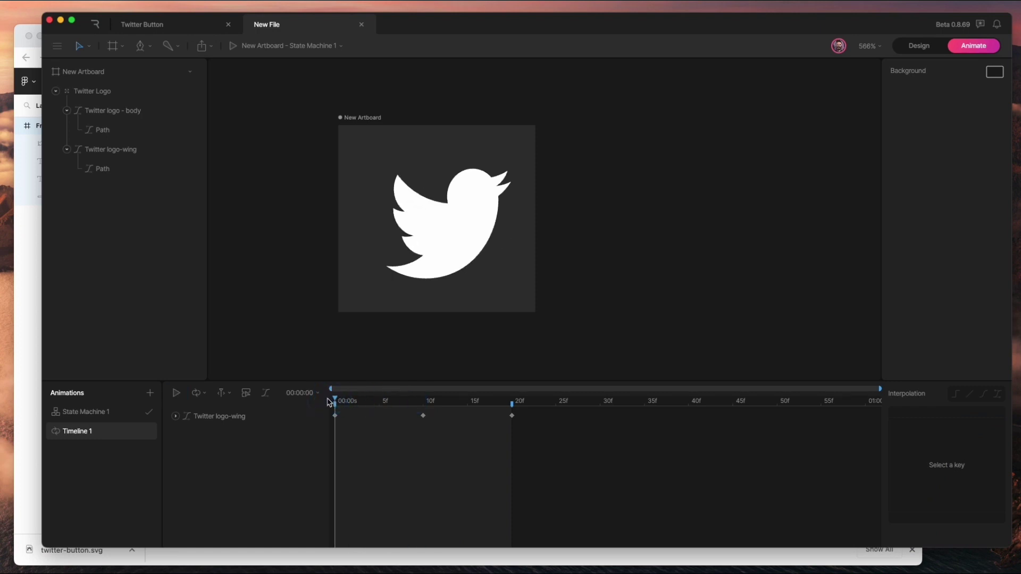
- Expand the wing's keyed properties and set its X scale at frame 0 to 114%
left_click(336, 417)
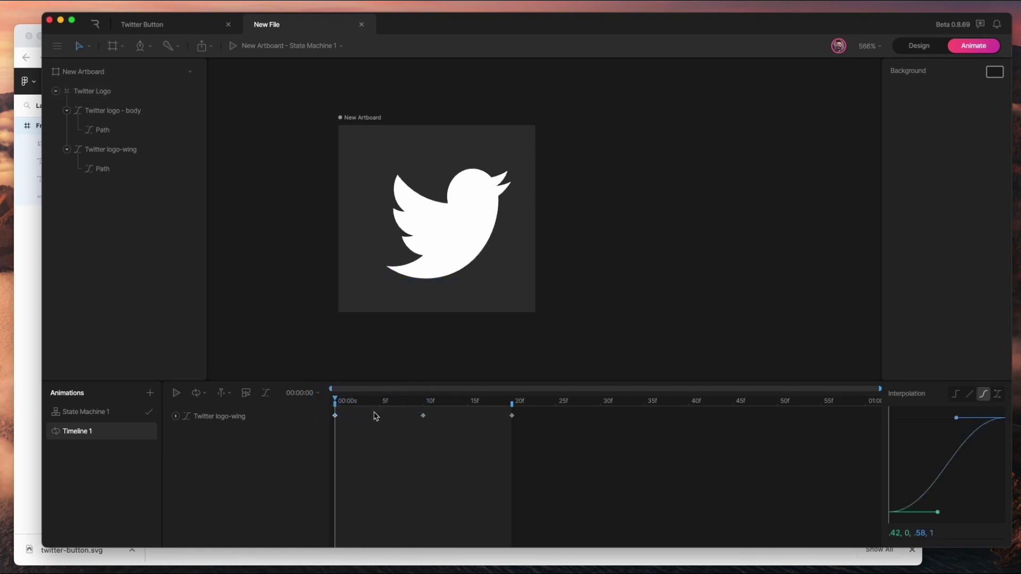
left_click(176, 417)
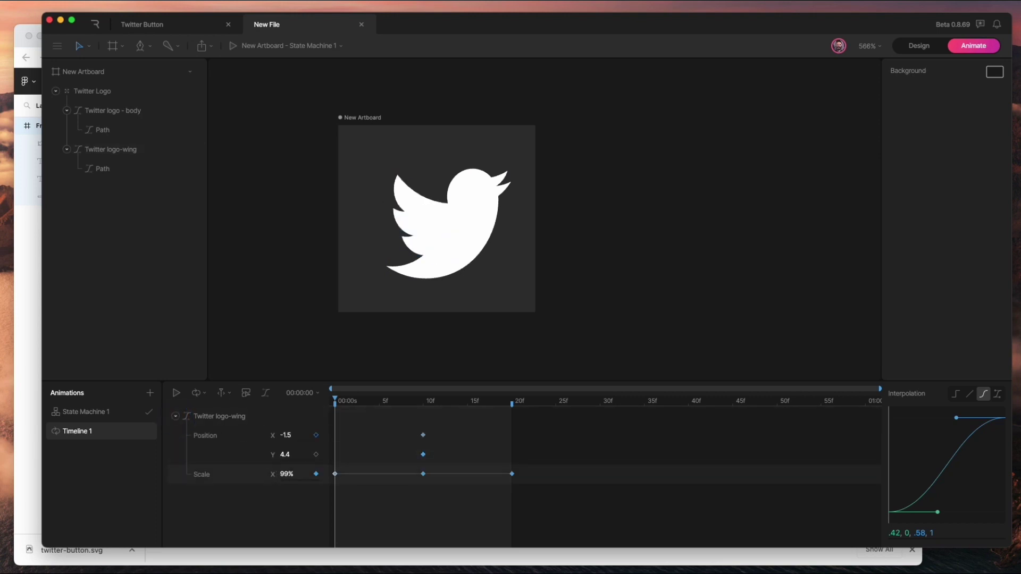
left_click(293, 475)
left_click(266, 498)
left_click_drag(303, 472, 294, 485)
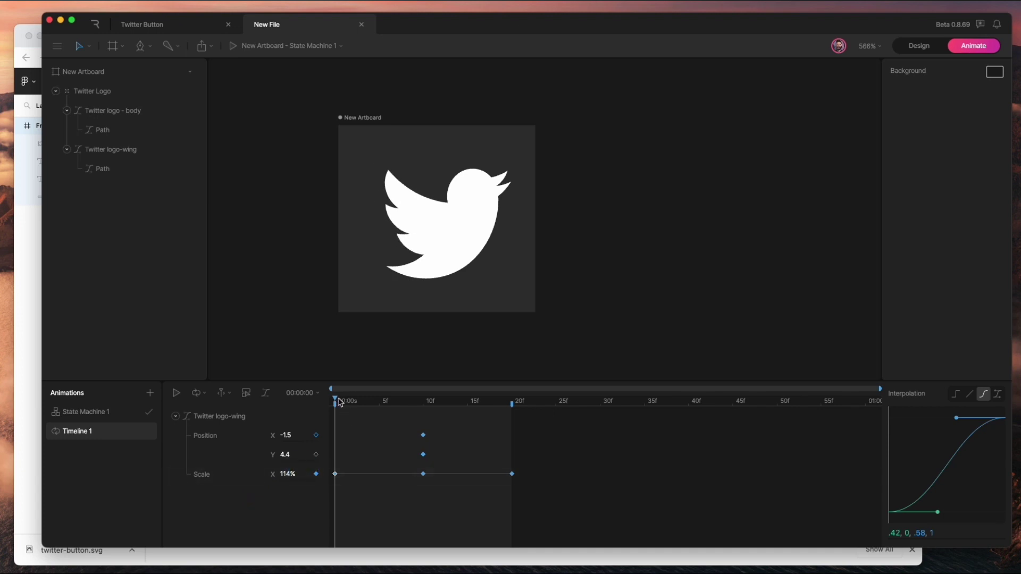
- Set the wing's X scale at frame 20 to 114% and preview the looping flap
left_click_drag(340, 403, 513, 417)
left_click(301, 481)
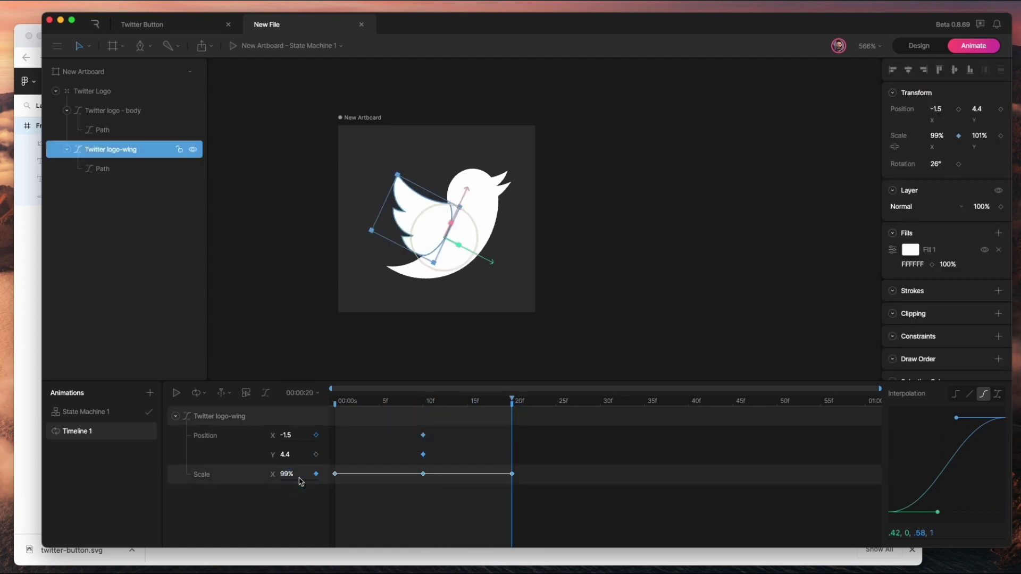
left_click(300, 474)
key("Return")
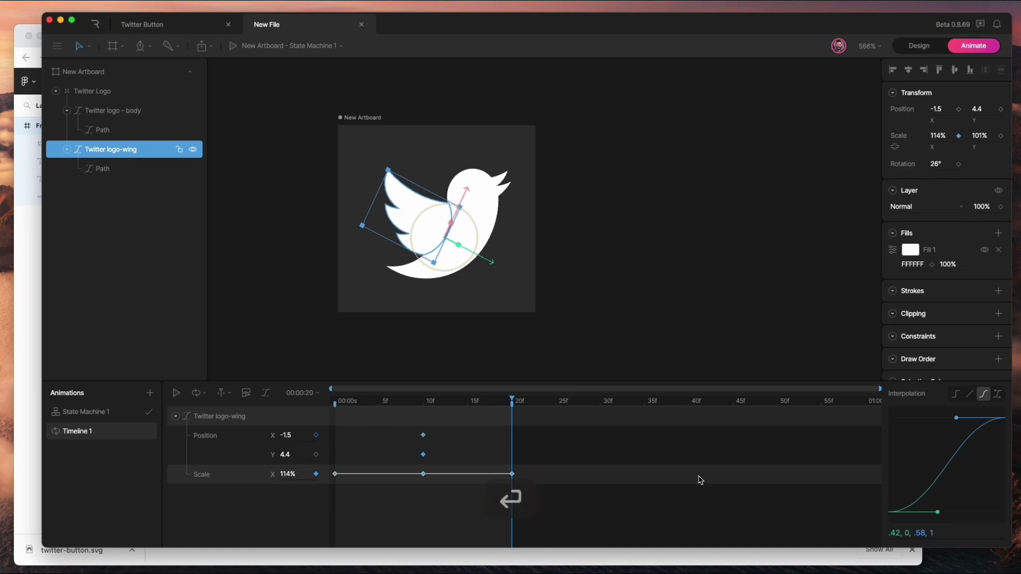
key("space")
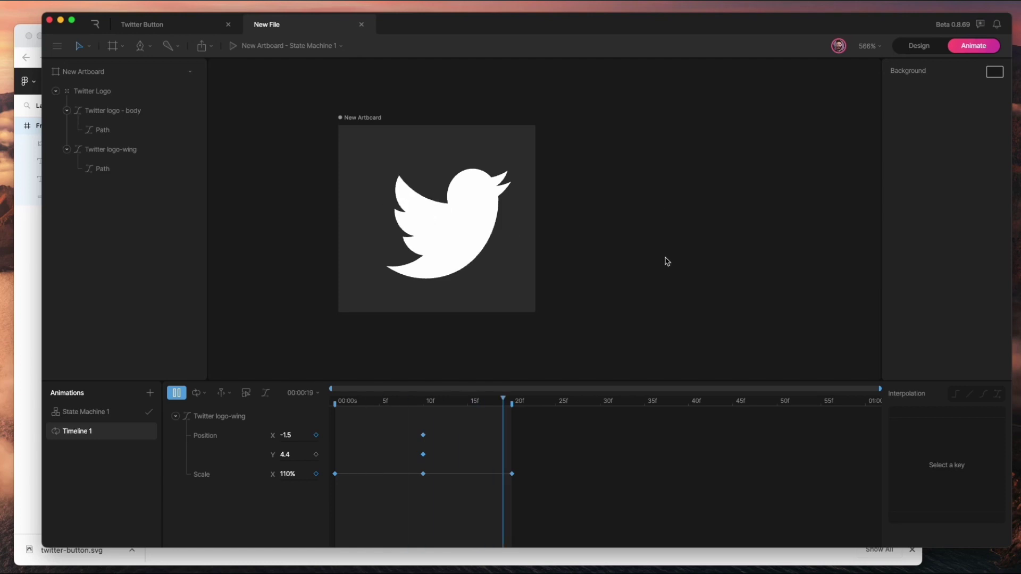
left_click(177, 394)
- Rename Timeline 1 as Flapping and return the playhead to frame 0
double_click(100, 429)
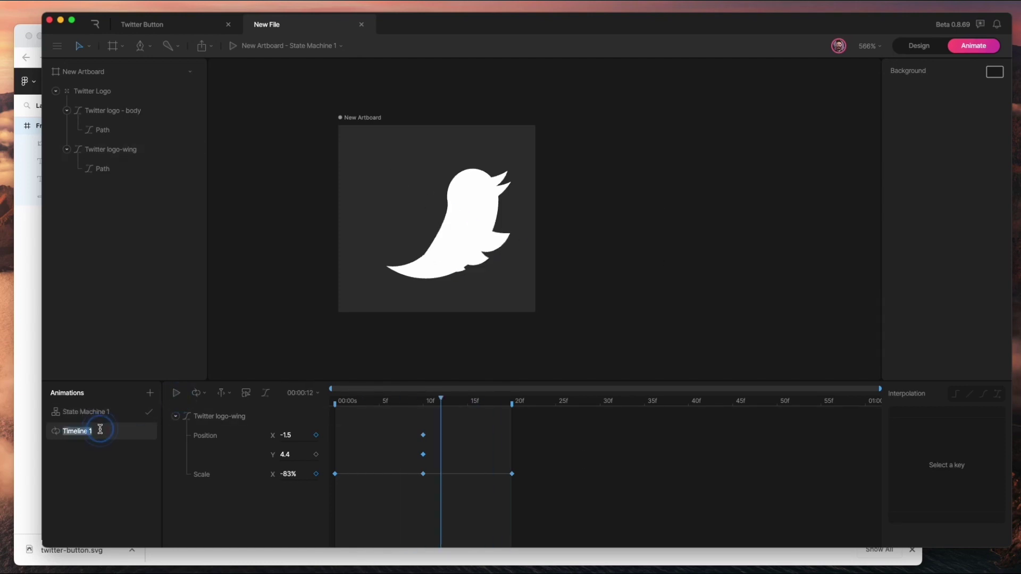
type("Flapping")
key("Return")
mouse_move(354, 405)
left_mouse_down()
mouse_move(335, 402)
mouse_move(511, 404)
mouse_move(335, 403)
left_mouse_up()
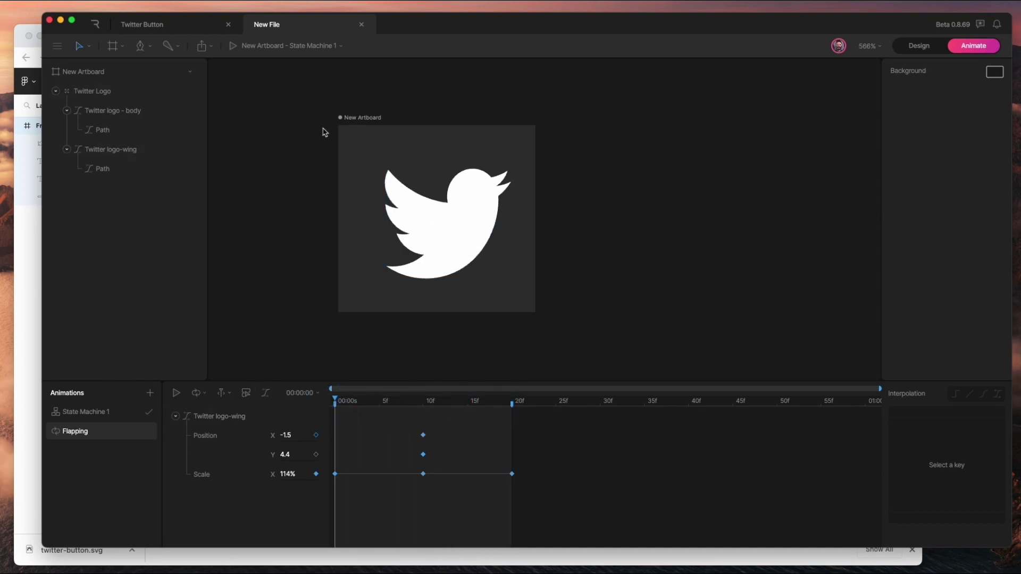
- Remove the background fill from the bird's New Artboard
left_click(360, 118)
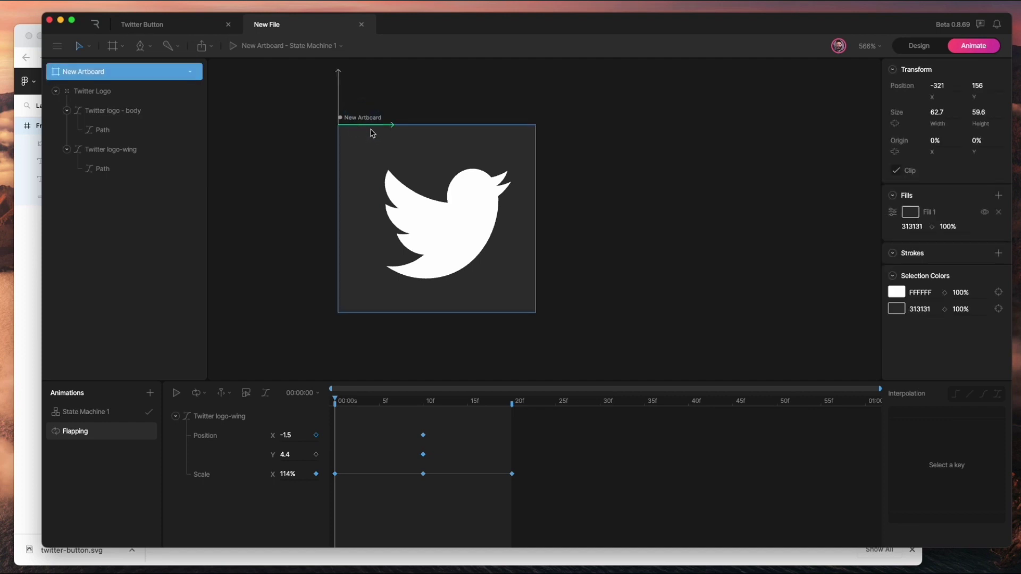
left_click(998, 212)
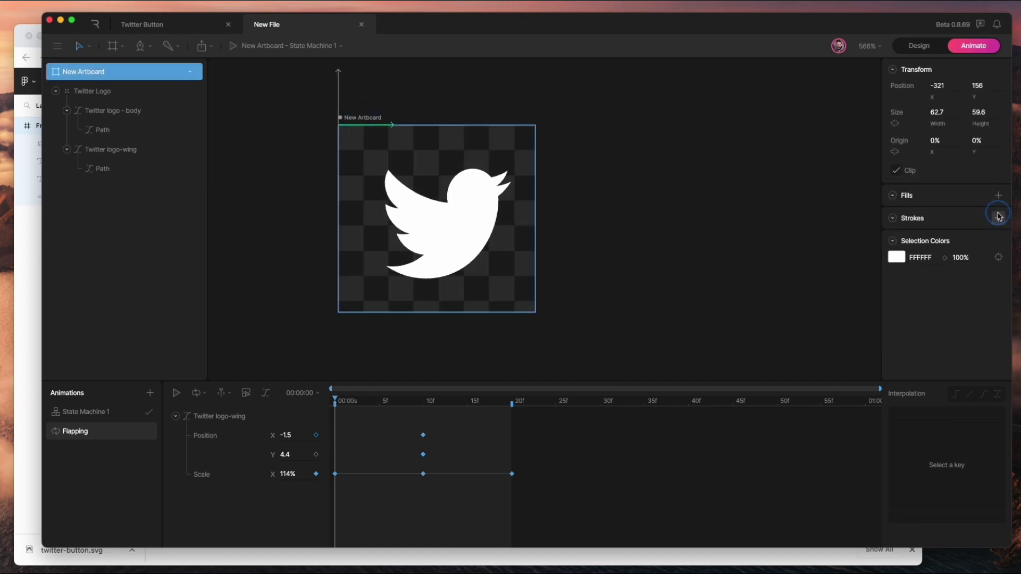
left_click(579, 268)
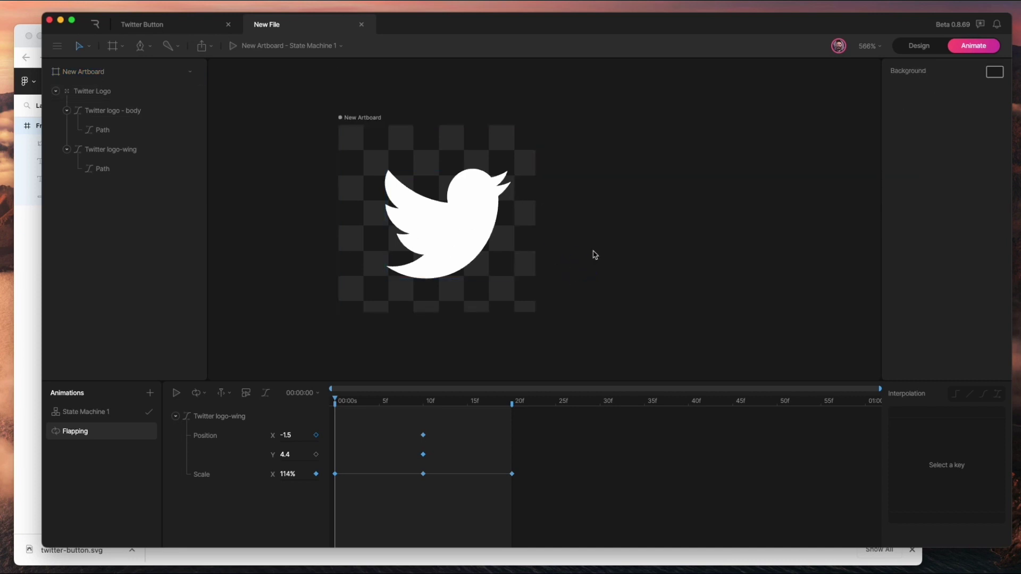
- Switch to Design mode and rename the bird's artboard as Bird Flap
scroll(616, 274, "down", 5)
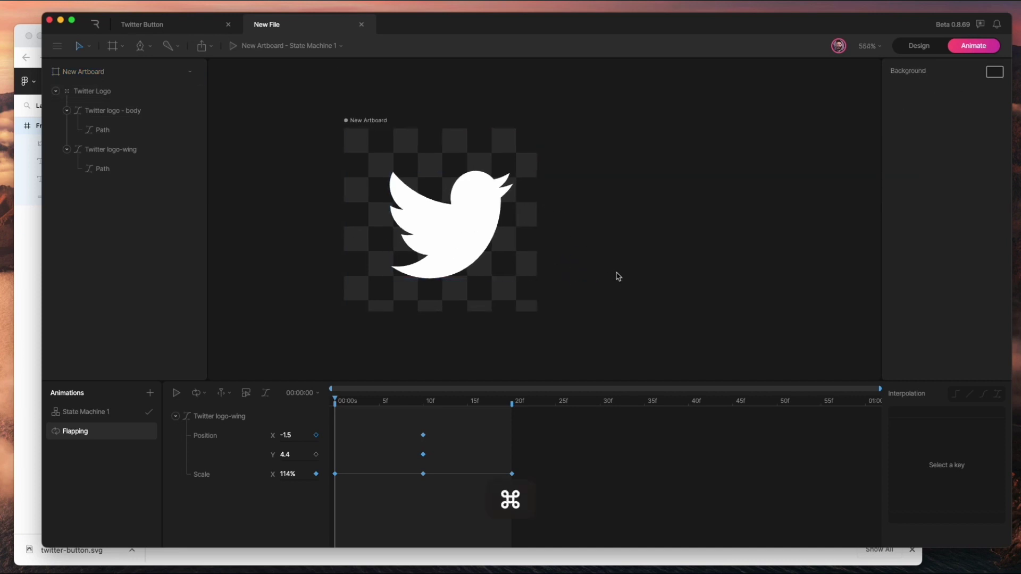
left_click(920, 48)
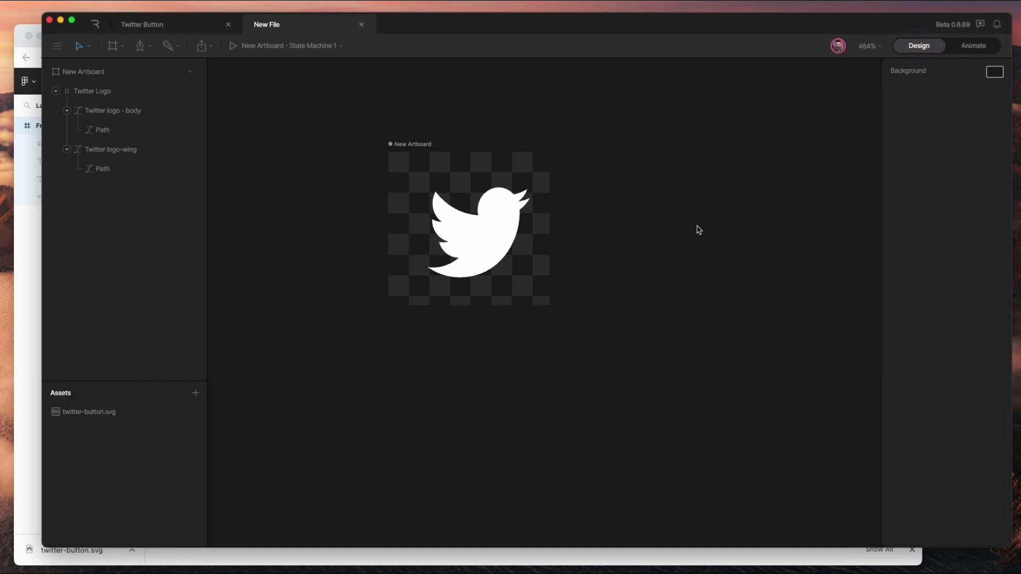
scroll(696, 248, "down", 8)
left_click(564, 196)
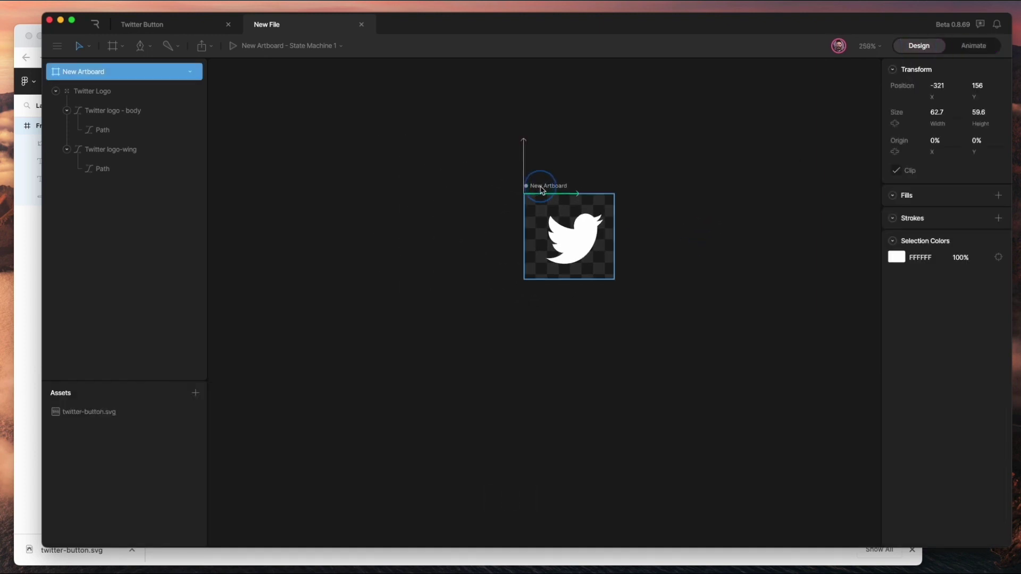
double_click(84, 71)
type("Bird Flap")
key("Return")
- Rename the artboard containing the Tweet @ Me! button as Button
left_click(720, 328)
scroll(722, 329, "down", 2)
left_click_drag(784, 376, 397, 355)
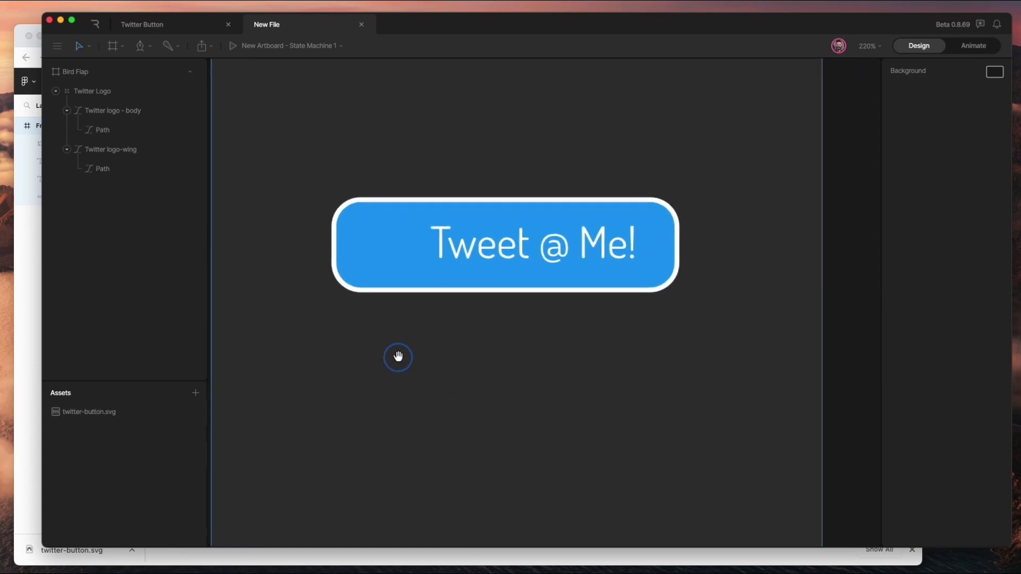
left_click(311, 160)
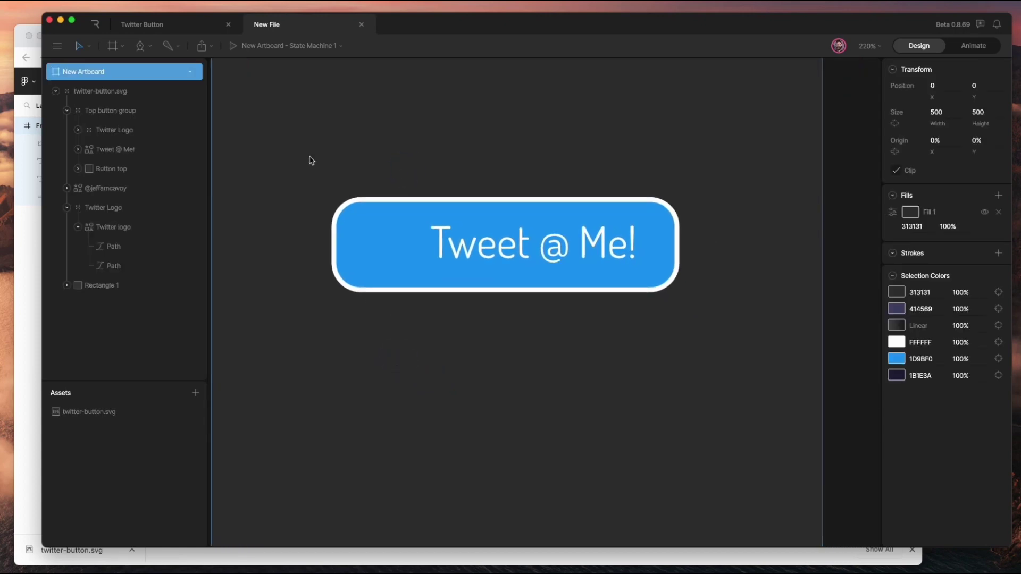
double_click(92, 71)
type("Button")
key("Return")
- Add a nested artboard near the left end of the button and assign Bird Flap as its source artboard
left_click(124, 46)
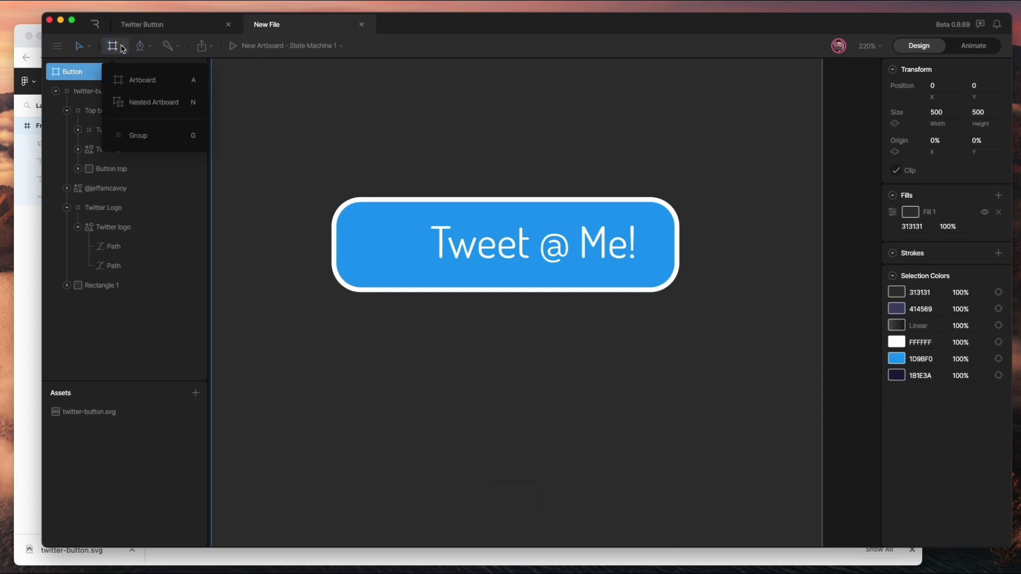
left_click(148, 105)
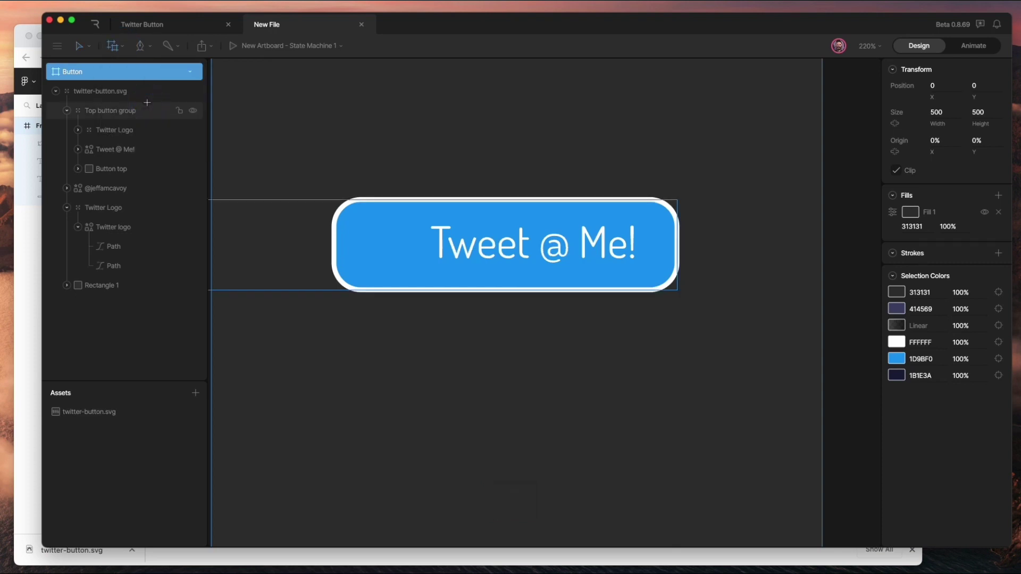
left_click(369, 236)
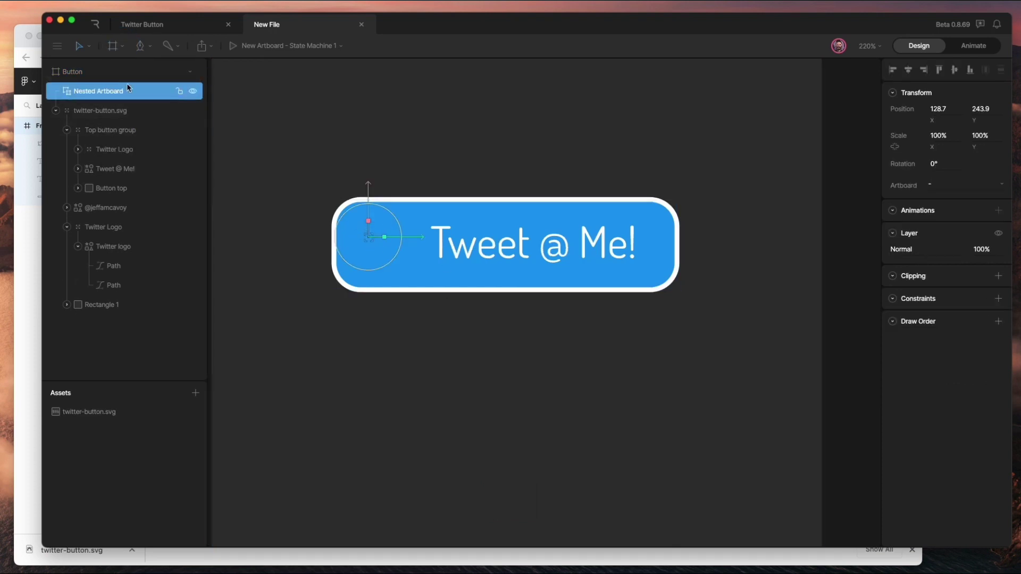
left_click(1002, 190)
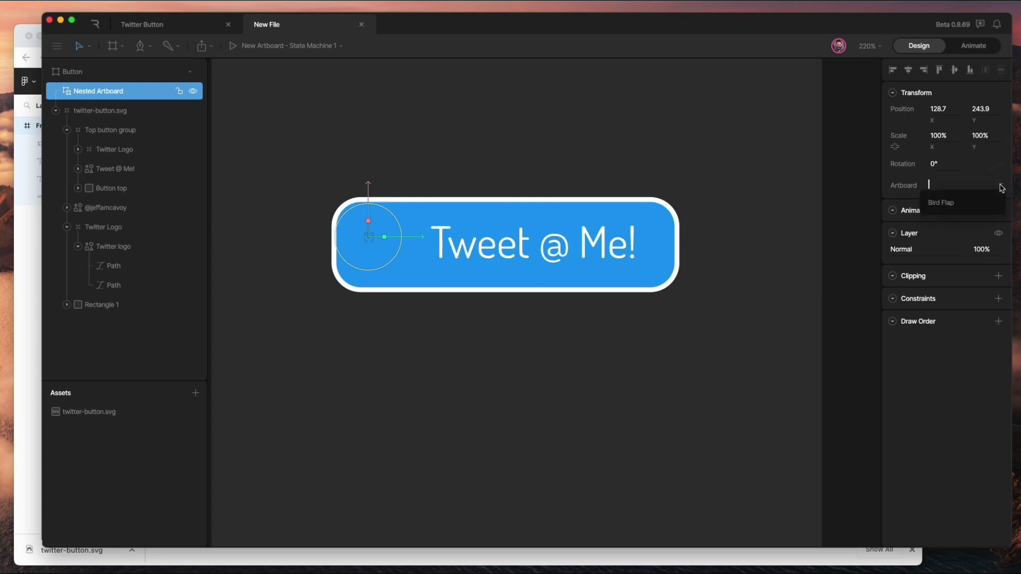
left_click(951, 204)
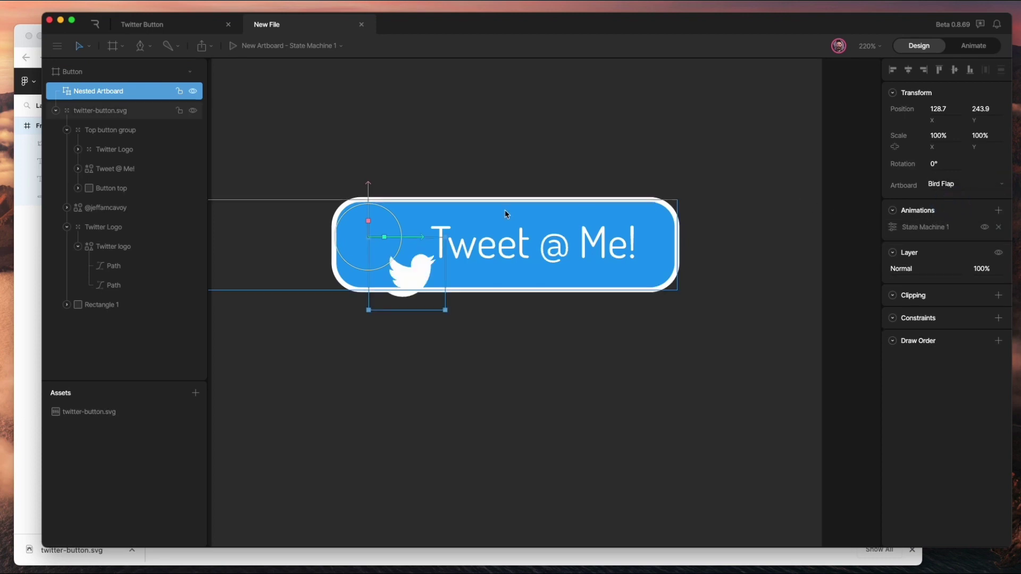
- Move the nested artboard to about X 109, Y 218 beside the Tweet @ Me! text and rename it Nested Bird
left_click_drag(406, 235, 382, 236)
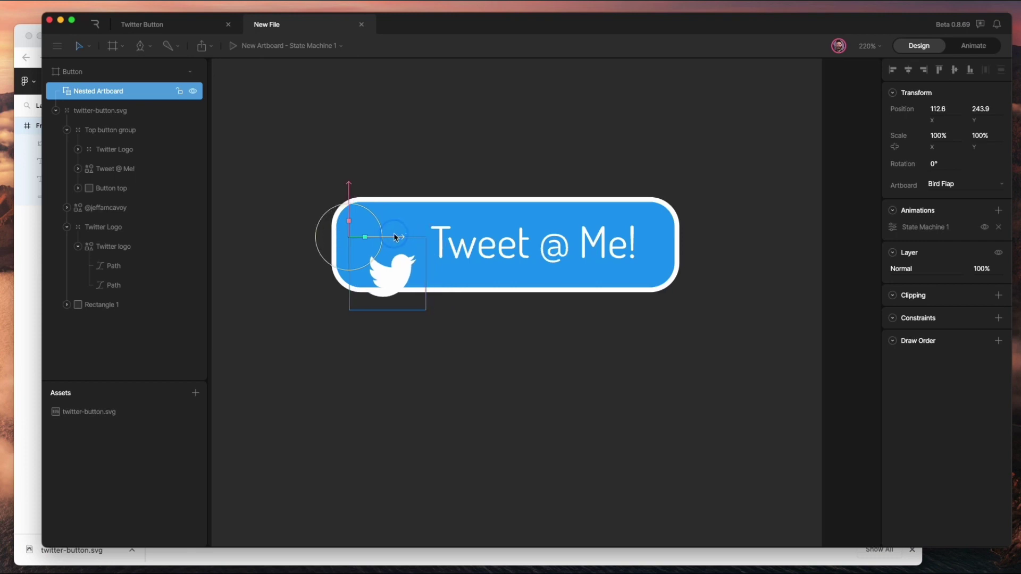
left_click_drag(346, 187, 348, 153)
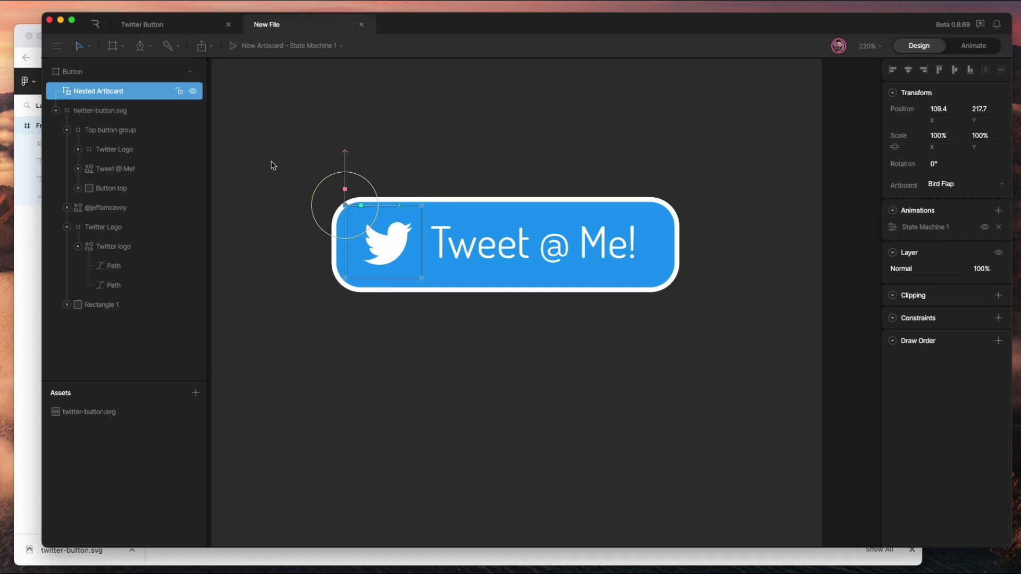
left_click(98, 91)
key("BackSpace")
type("Nested Bird")
key("Return")
- Place Nested Bird below the handle text layer in the twitter-button.svg group and align it over the logo's shadow with the Top button group hidden
left_click_drag(101, 100, 97, 217)
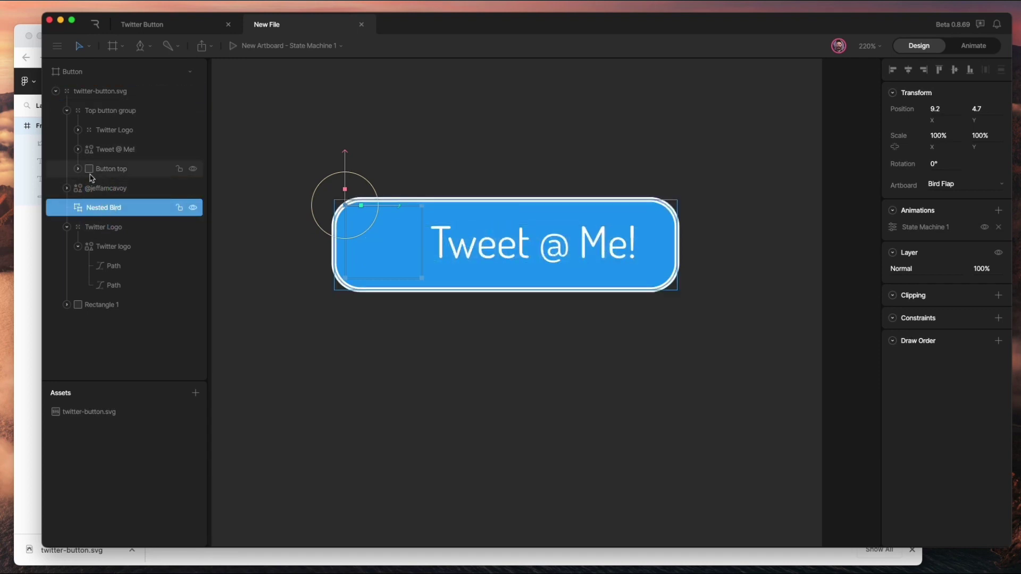
left_click(66, 110)
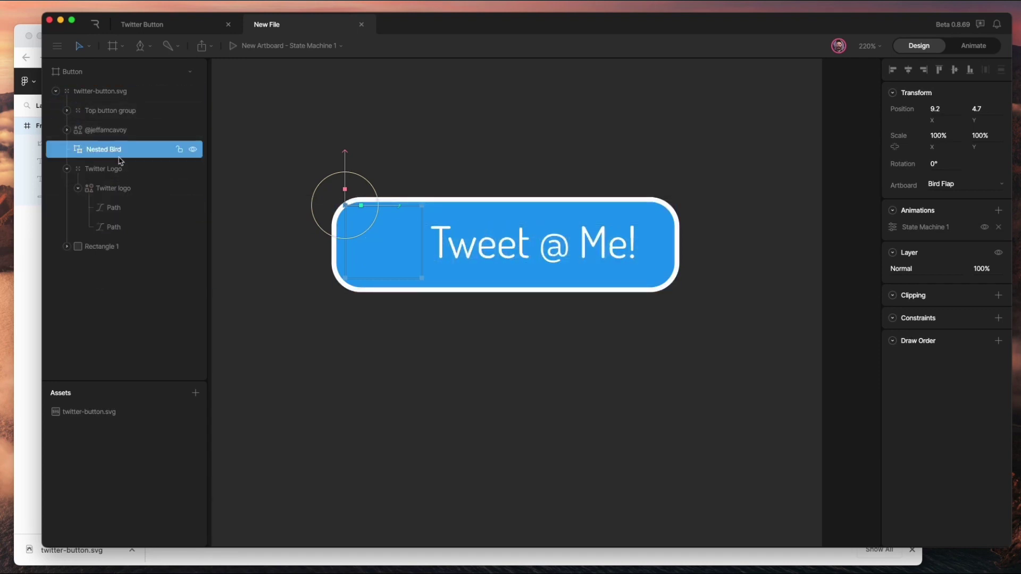
left_click(92, 133)
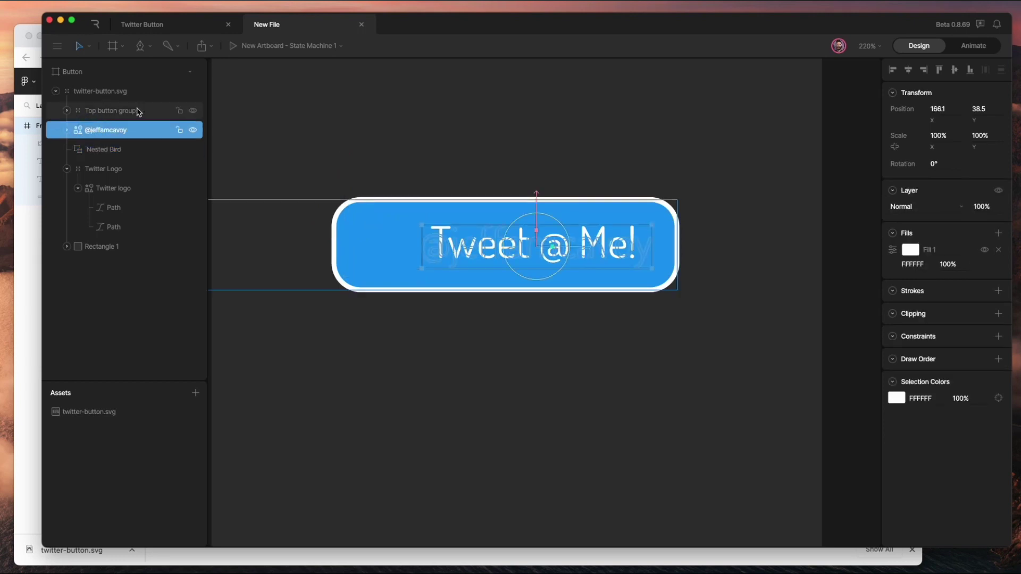
left_click(193, 111)
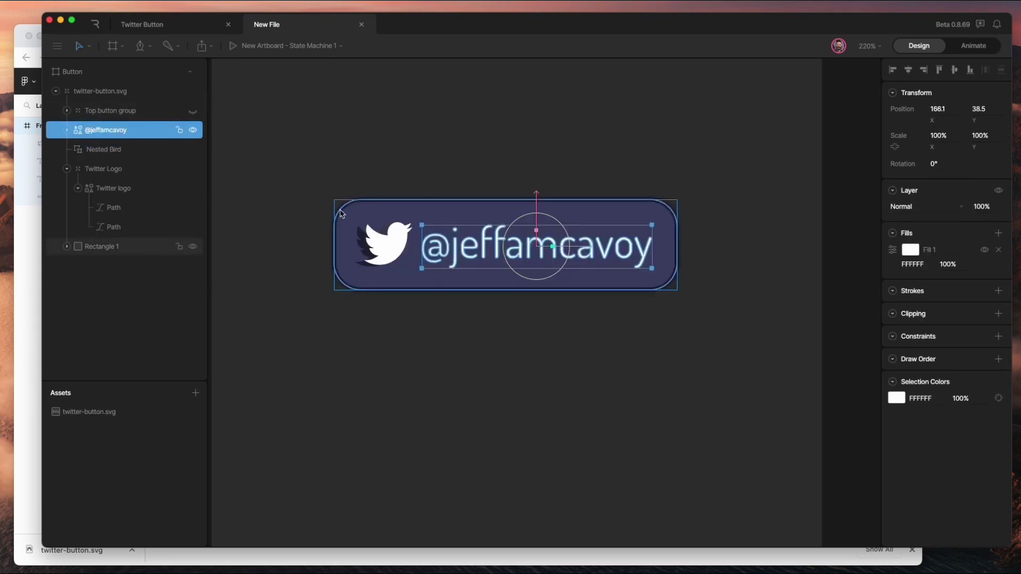
left_click(394, 208)
- Group the handle text, Nested Bird, Twitter Logo and Rectangle 1, and name the group Bottom button Group
left_click(106, 130)
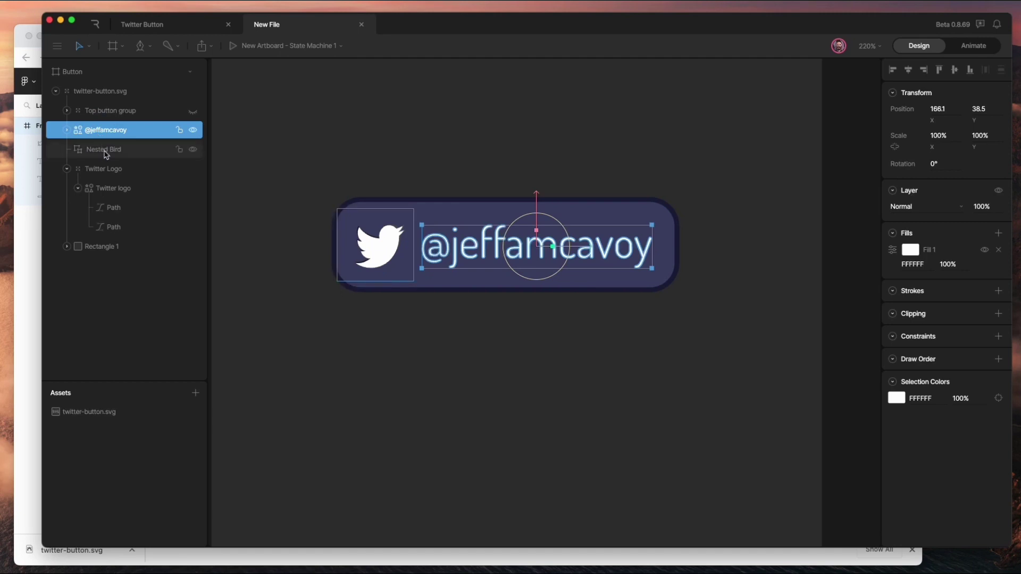
left_click(101, 247, "shift")
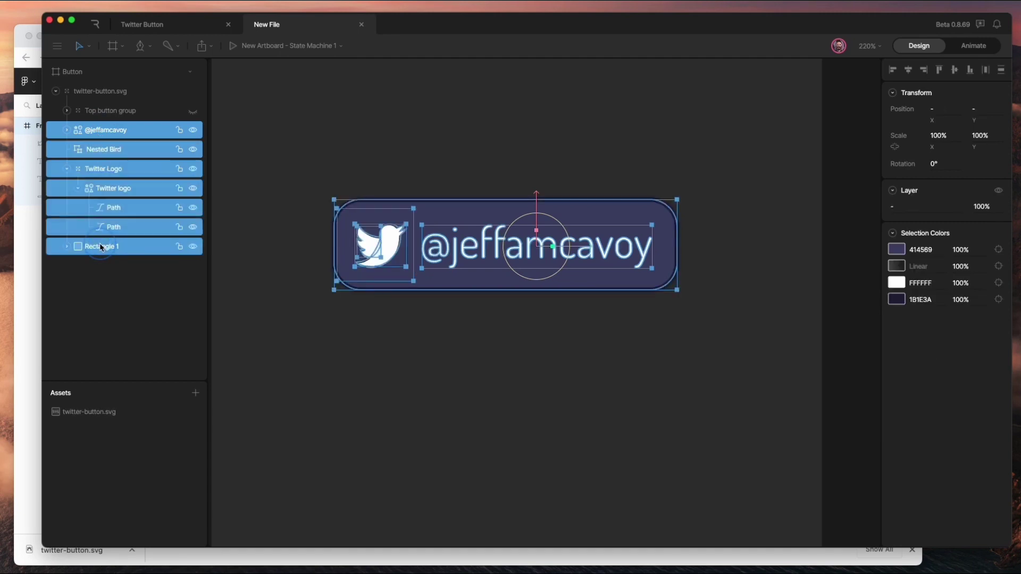
key("super")
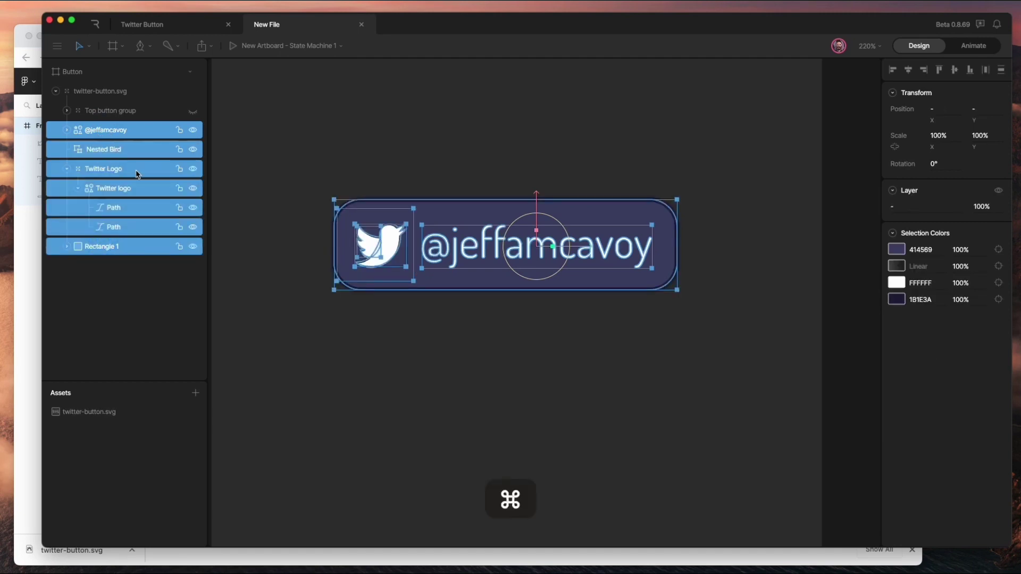
key("super+g")
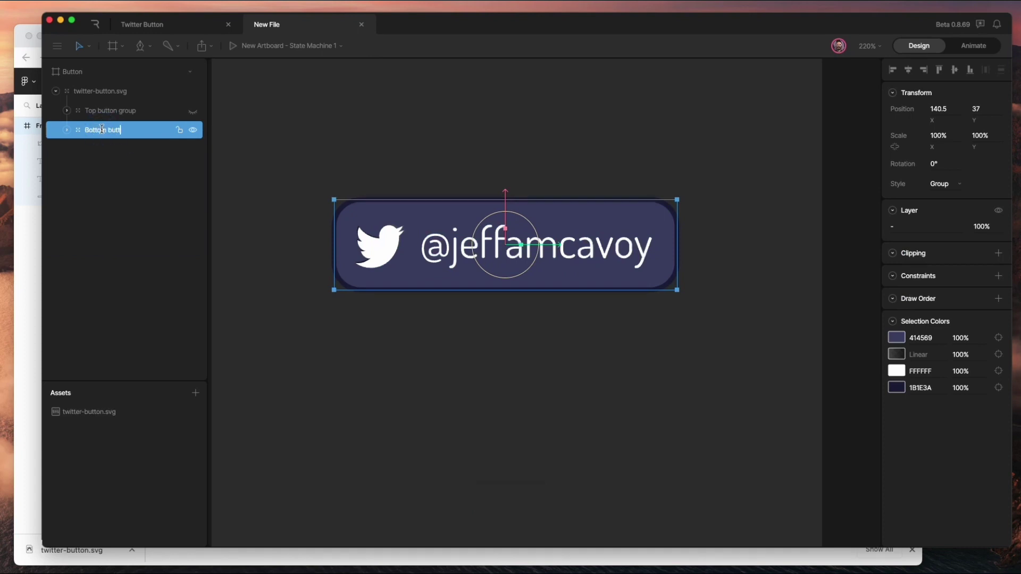
type("p")
key("Return")
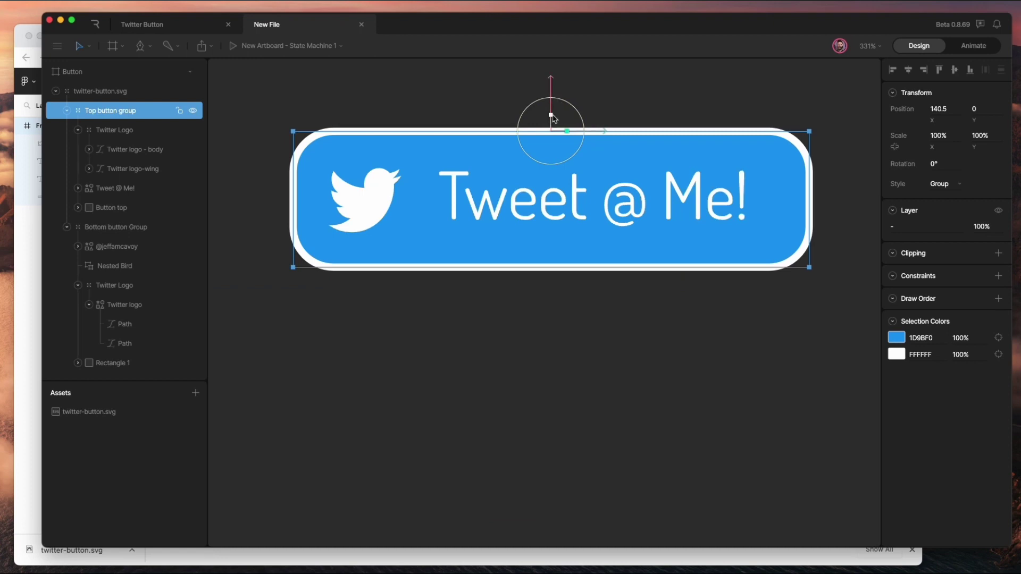
left_click_drag(551, 115, 538, 298)
key("super+z")
key("super+z")
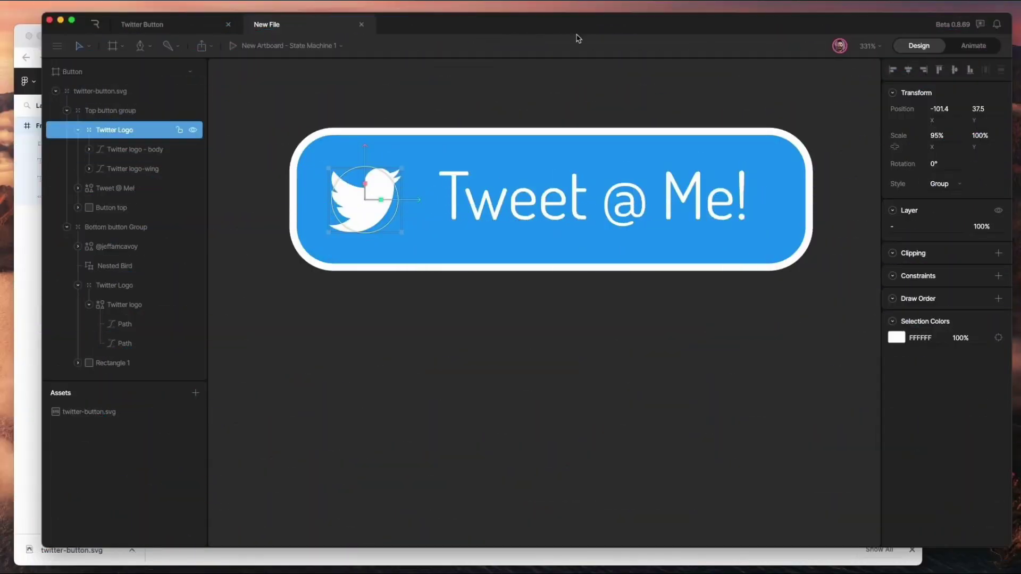
- Switch to Animate mode and rename the Button artboard's Timeline 1 as Hover
left_click(976, 48)
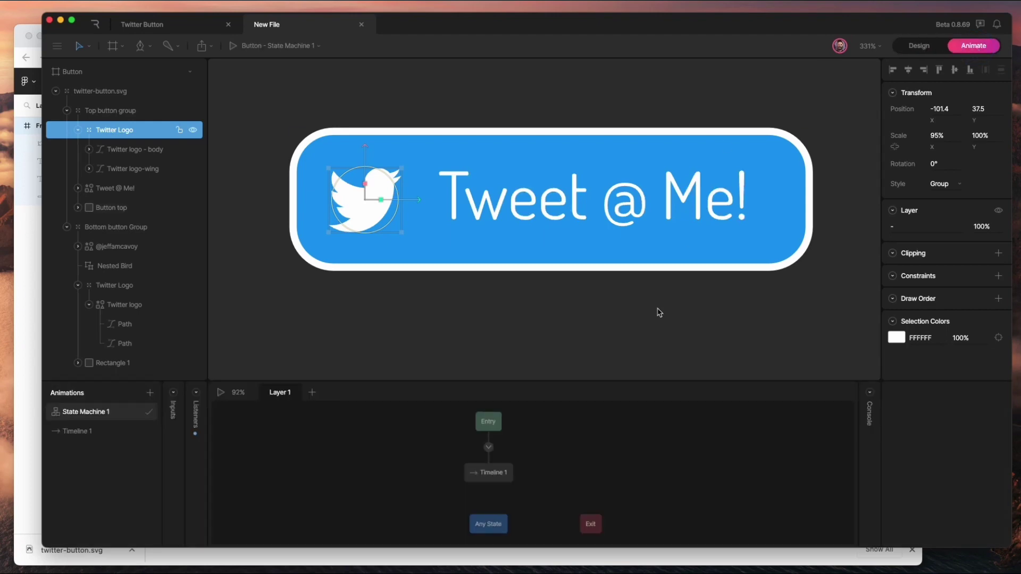
left_click(593, 332)
scroll(476, 327, "down", 1)
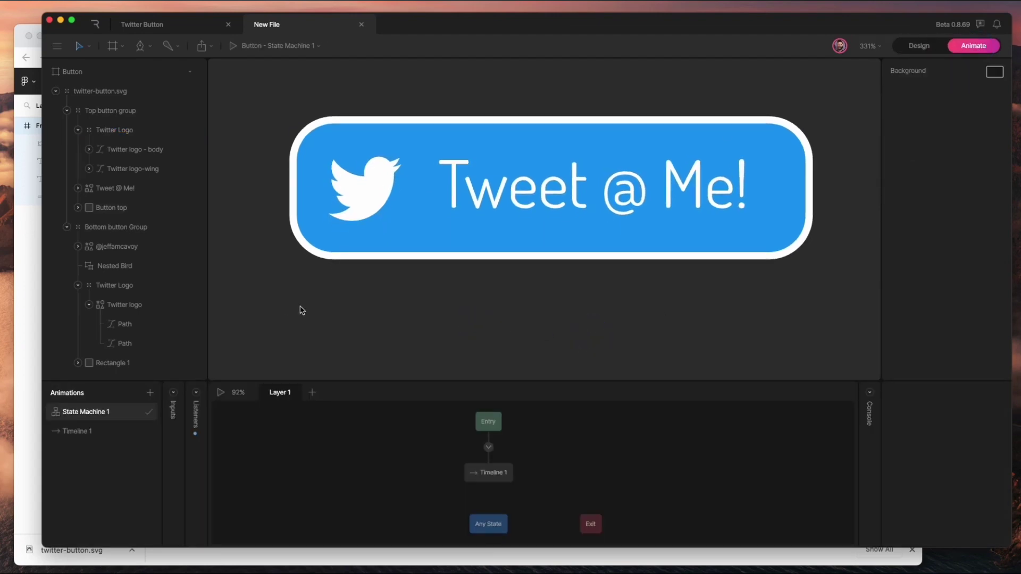
left_click(77, 431)
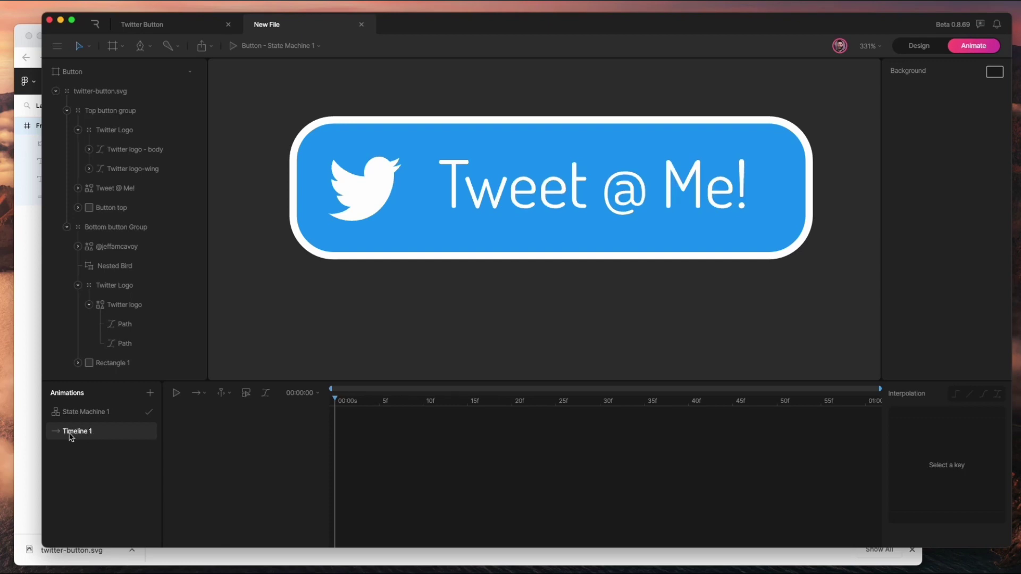
double_click(72, 436)
type("Hoer")
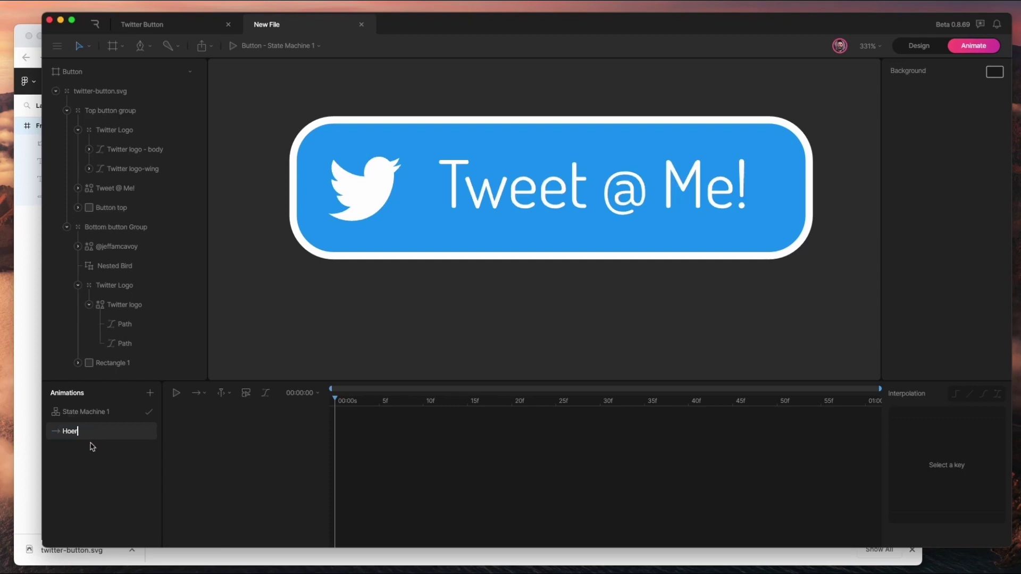
type("er")
key("Return")
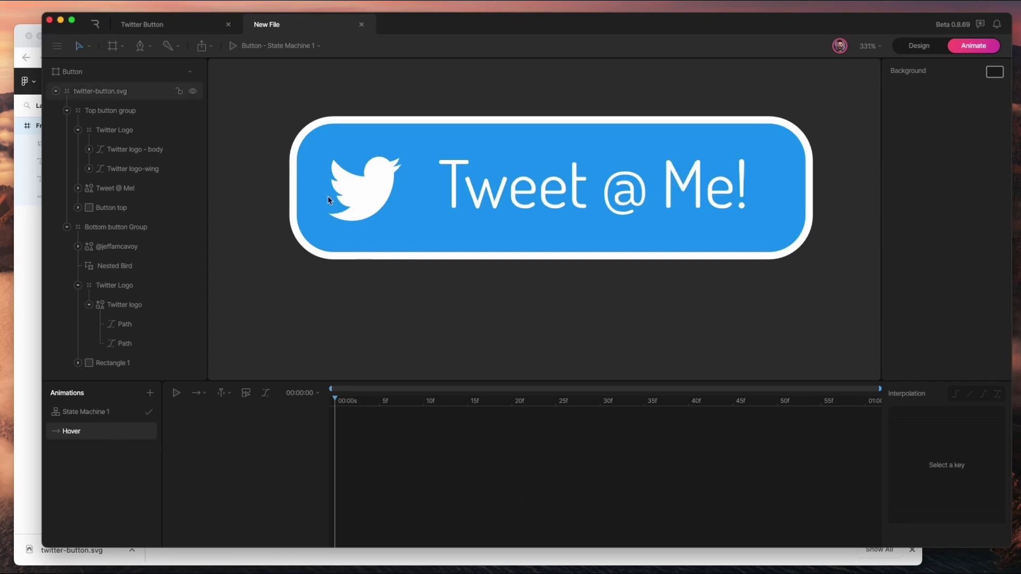
- Key the Top button group's Y scale at 100% on frame 0 and at 0% on frame 20
left_click(126, 118)
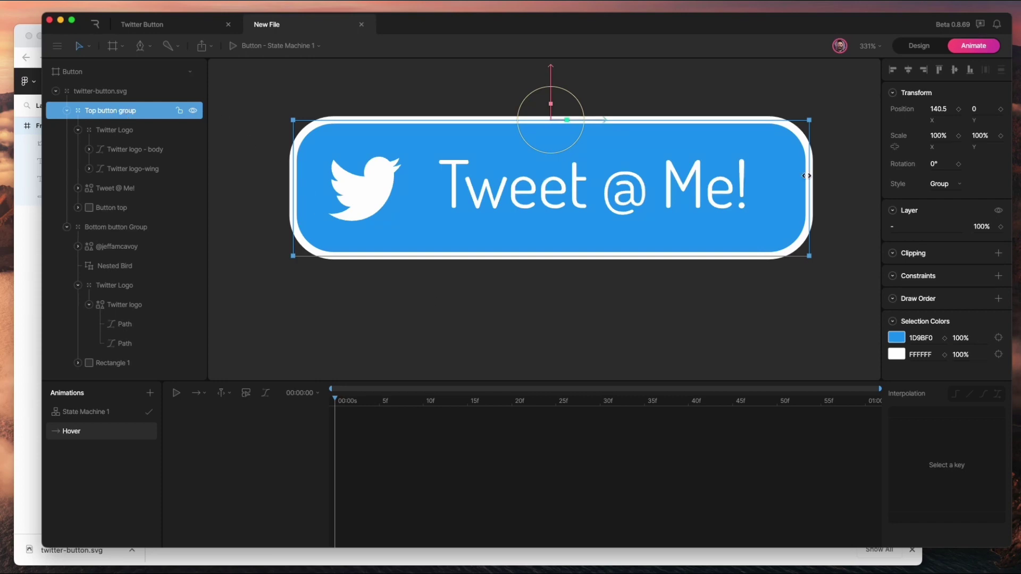
left_click(1001, 137)
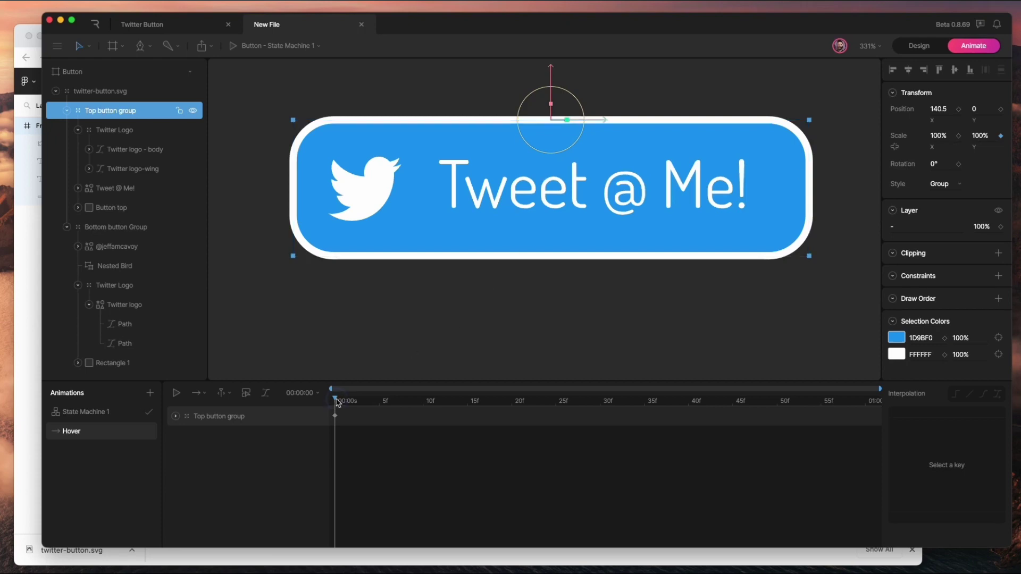
left_click_drag(338, 402, 512, 403)
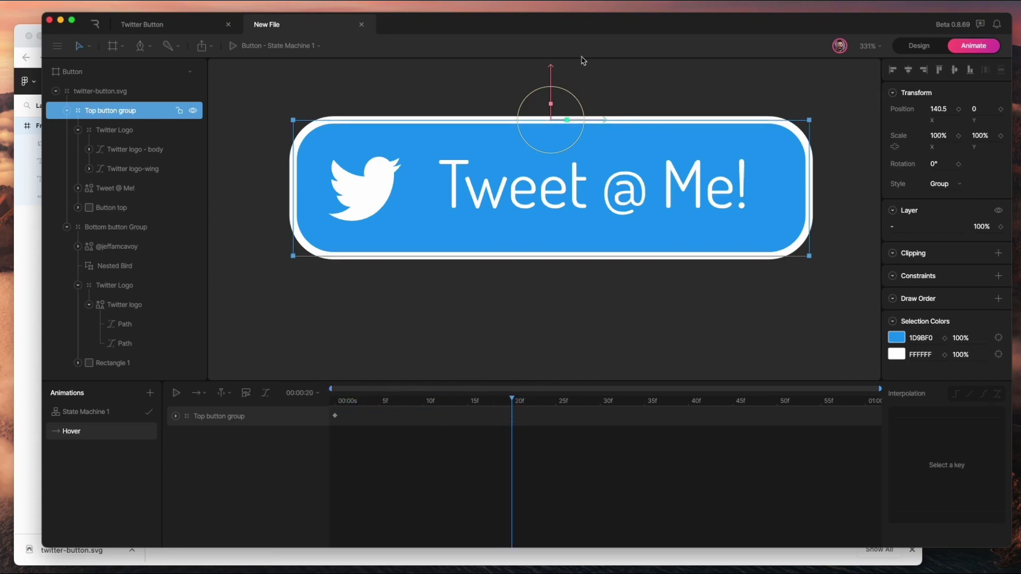
left_click(983, 136)
type("0")
key("Tab")
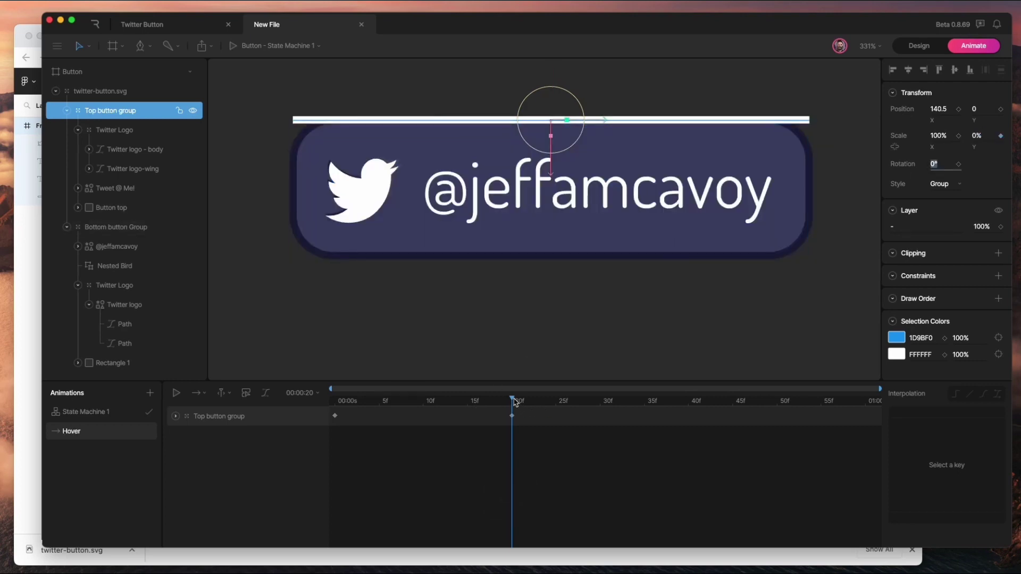
- Apply cubic interpolation to both Top button group keys and preview the Hover animation from the start
left_click_drag(515, 403, 304, 393)
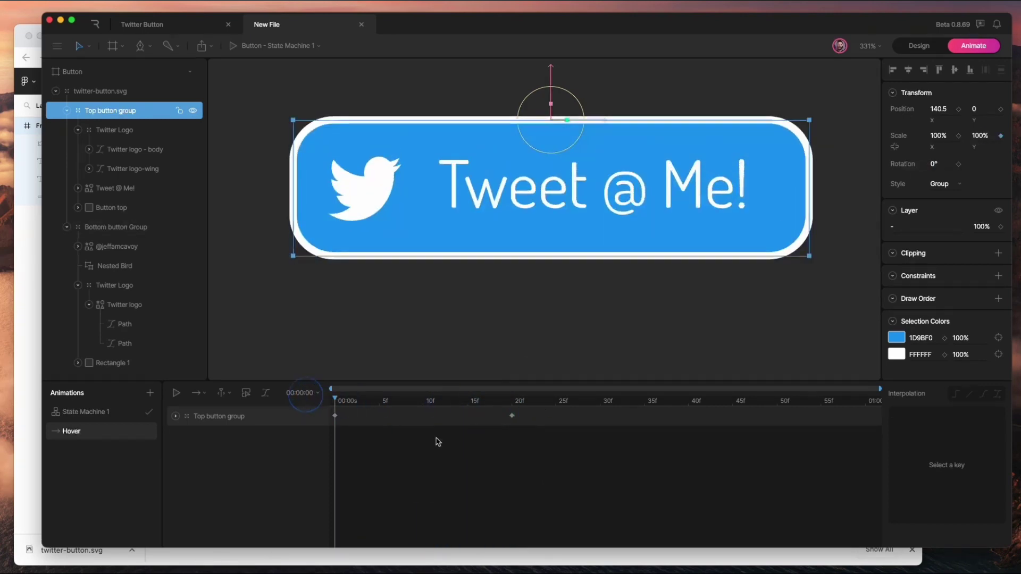
left_click_drag(261, 361, 544, 475)
left_click(984, 395)
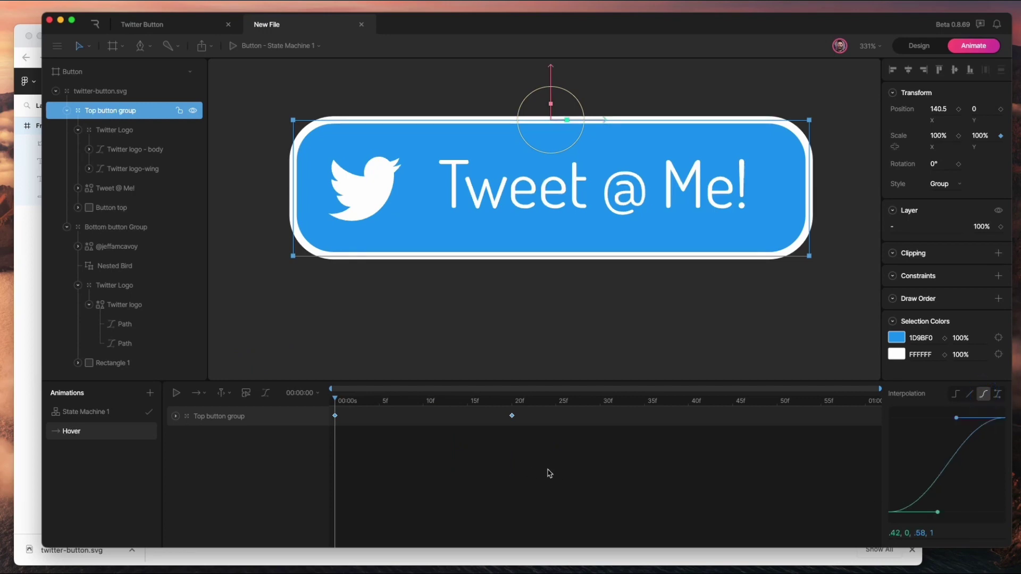
left_click(548, 474)
mouse_move(341, 403)
left_mouse_down()
mouse_move(454, 410)
mouse_move(337, 405)
left_mouse_up()
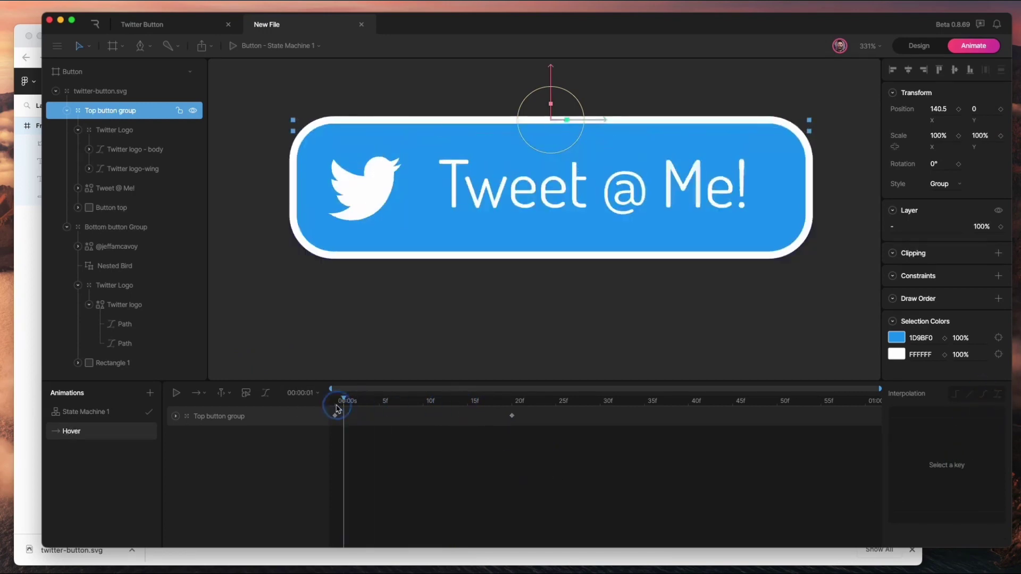
key("space")
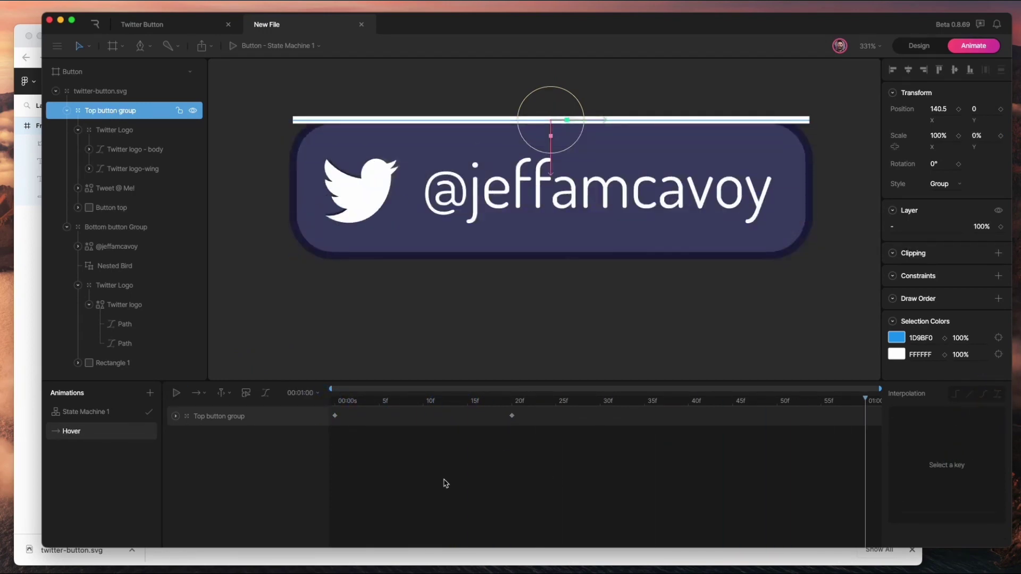
- Play the Hover animation again to check how the top button group collapses over the bottom group
key("space")
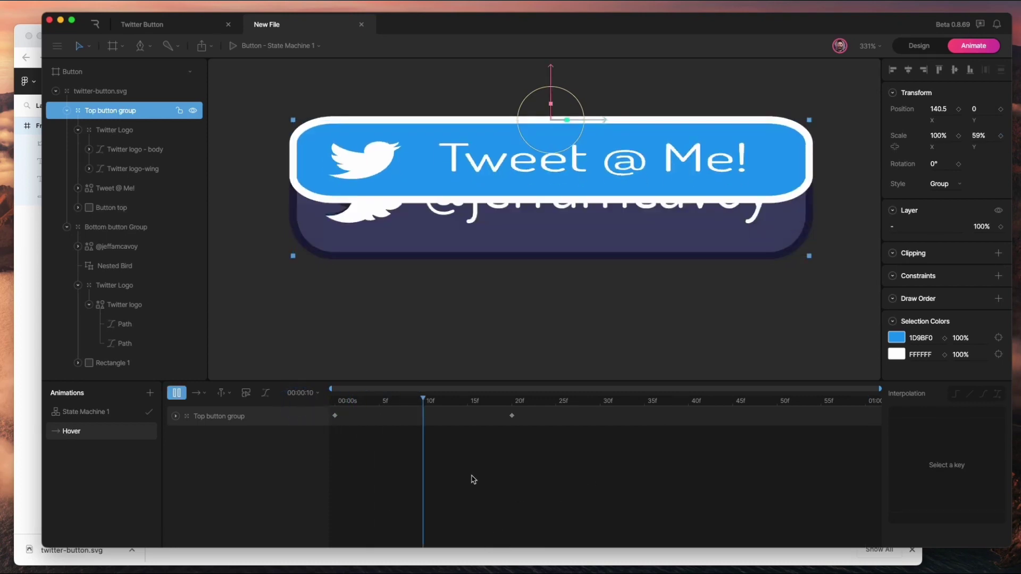
left_click(476, 403)
key("space")
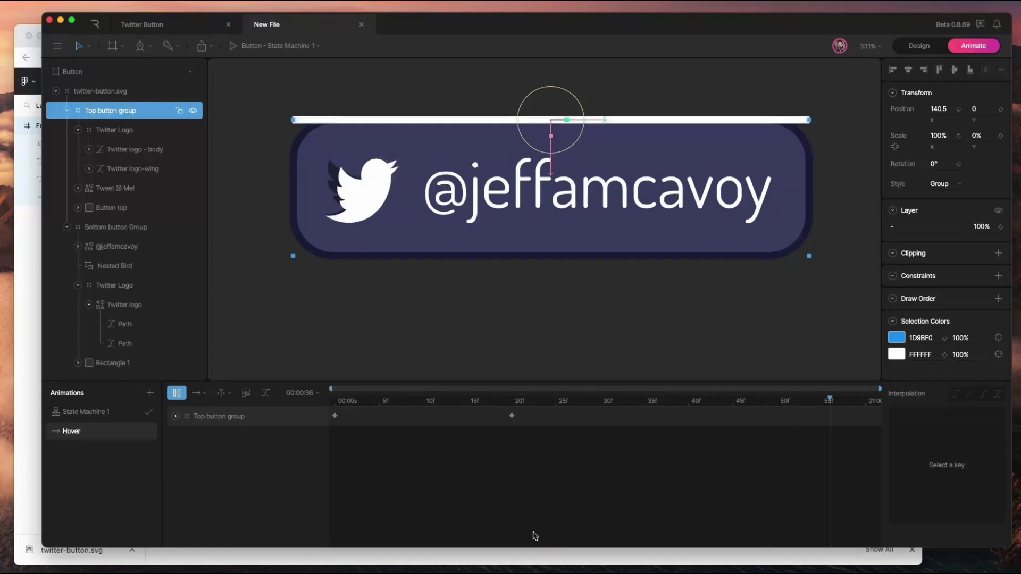
- Duplicate the Nested Bird twice in Design mode and rename the three birds Nested Bird 1, Nested Bird 2 and Nested Bird 3
left_click(103, 266)
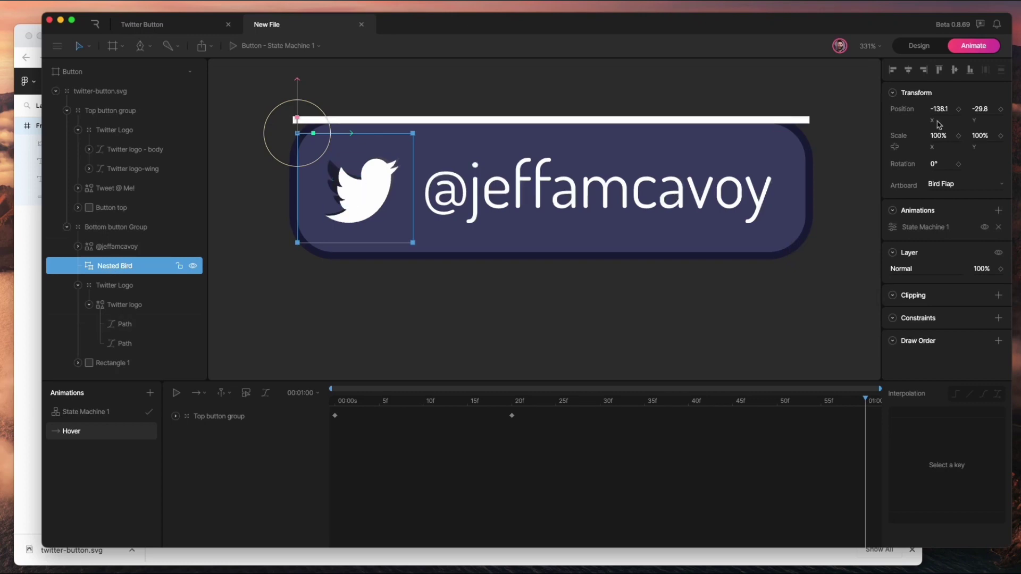
left_click(933, 49)
key("super+d")
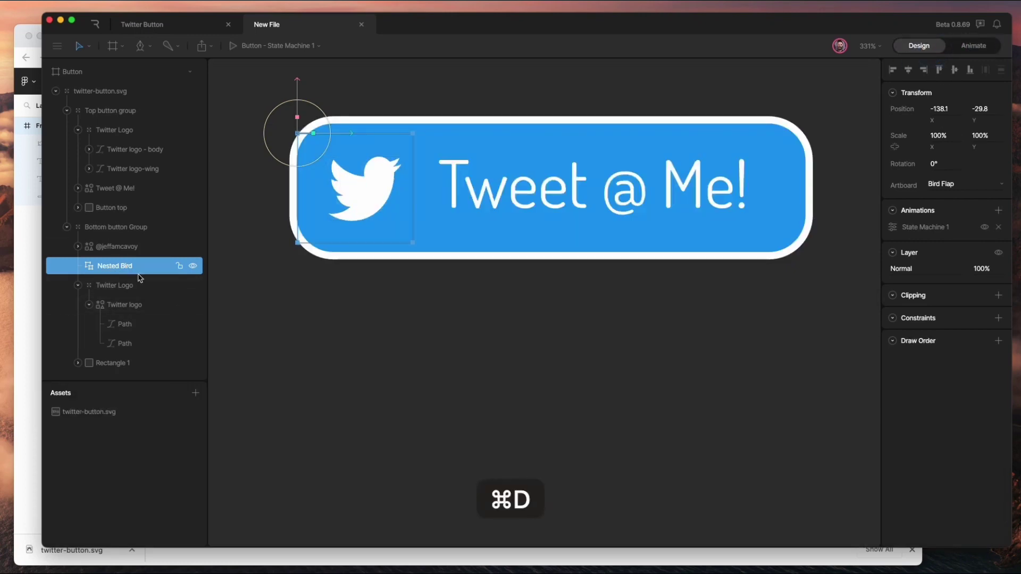
key("super+d")
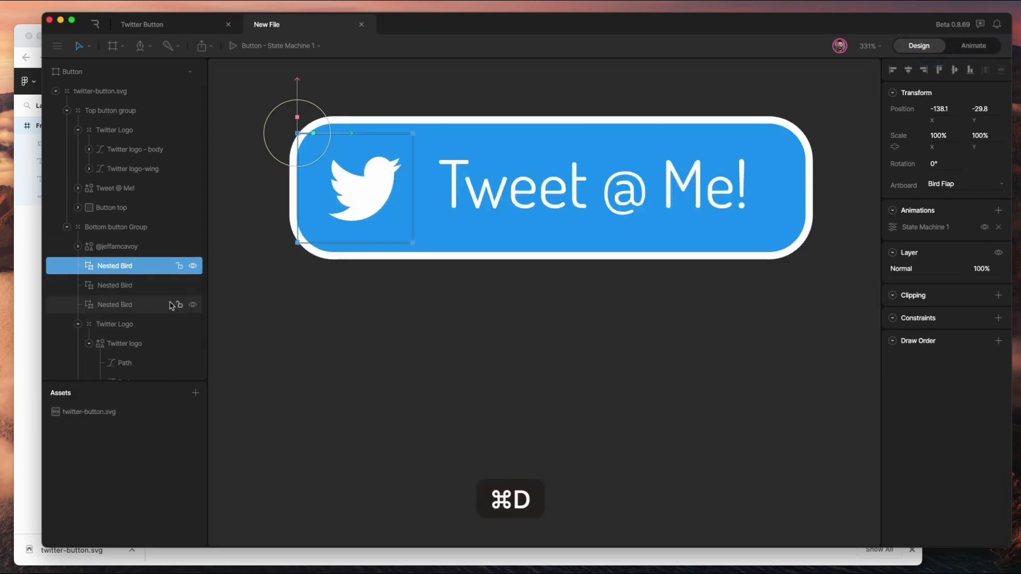
double_click(140, 266)
type("1")
key("Tab")
type("2")
key("Tab")
type("3")
key("Return")
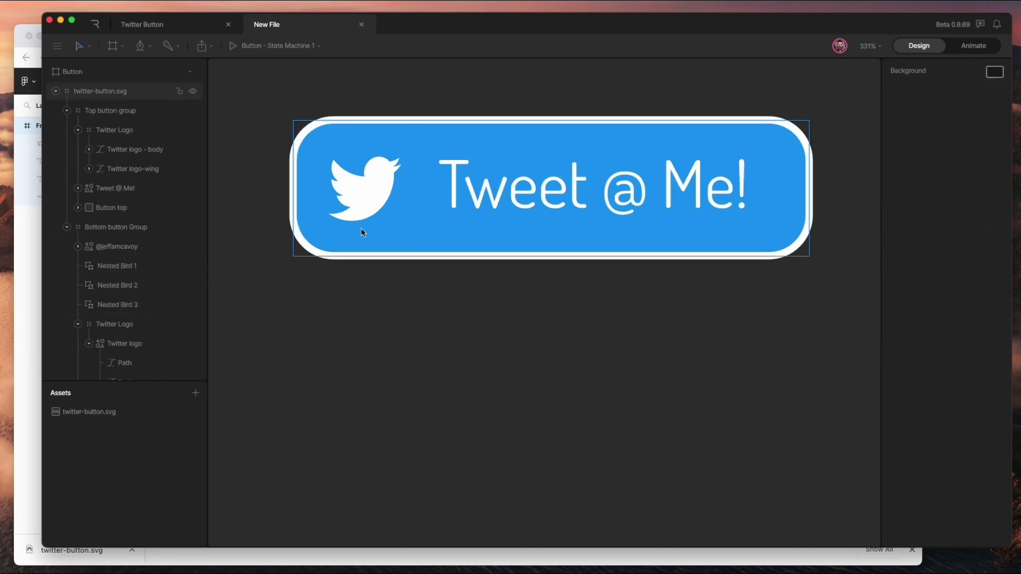
- Return to Animate mode, add a new timeline named Birds fly and set its playback to Loop
left_click(969, 54)
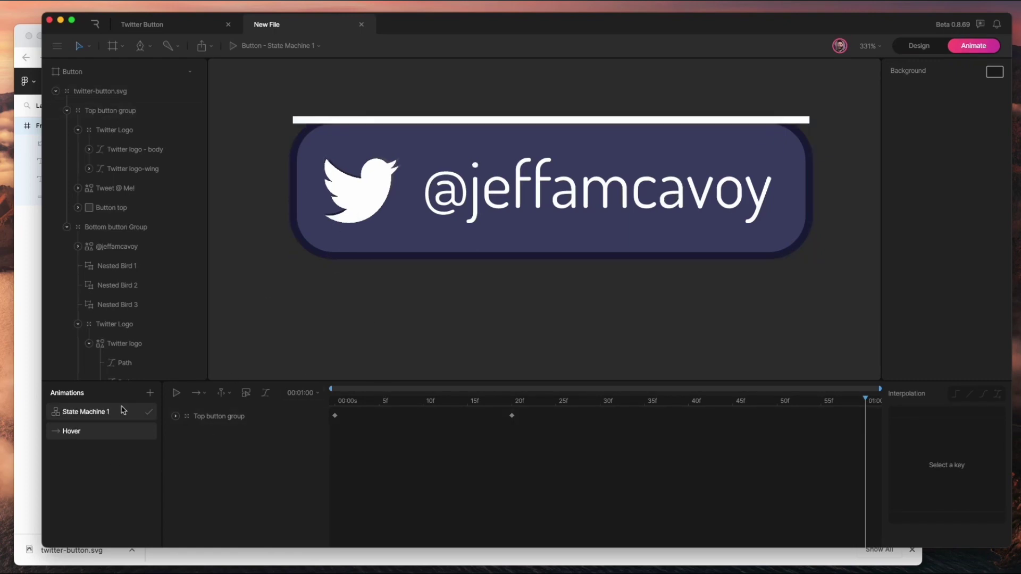
left_click(151, 393)
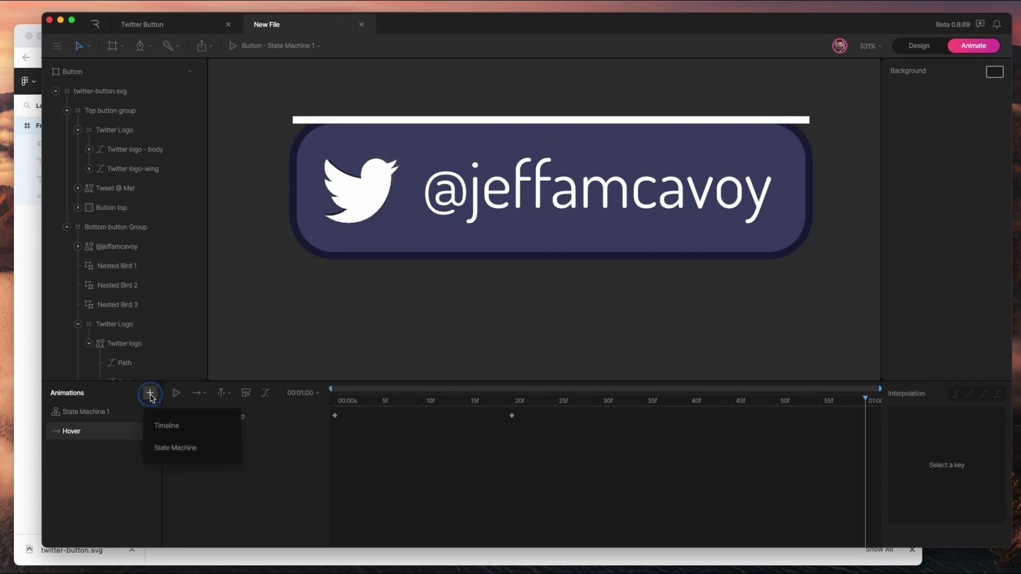
left_click(163, 425)
double_click(101, 413)
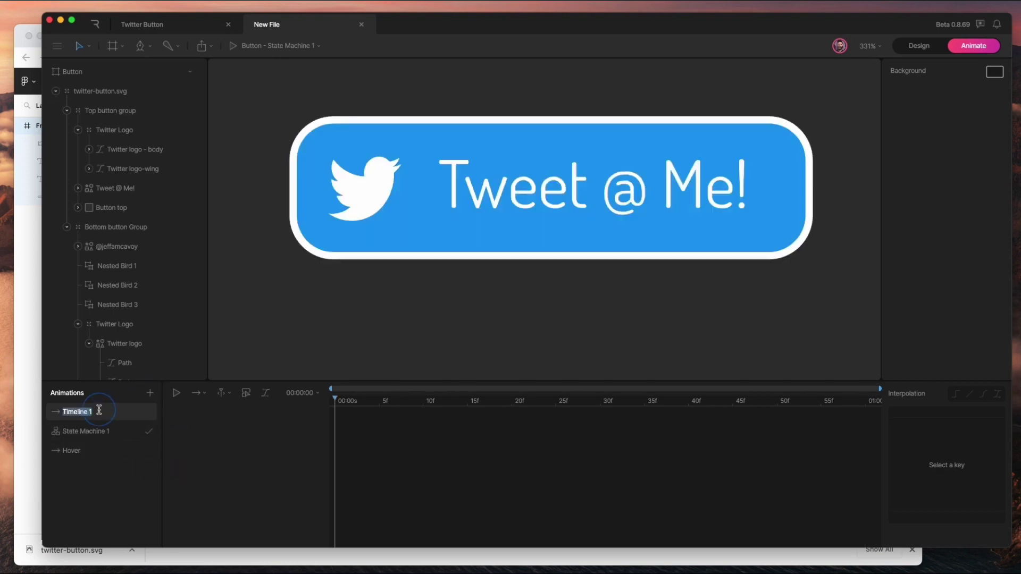
type("Birds fly")
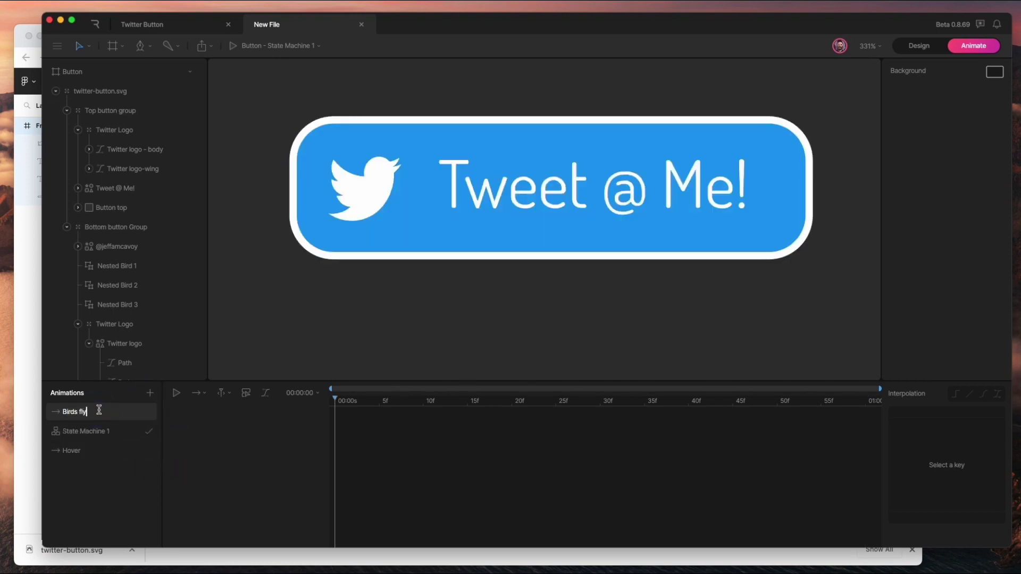
key("Return")
left_click(198, 393)
left_click(221, 450)
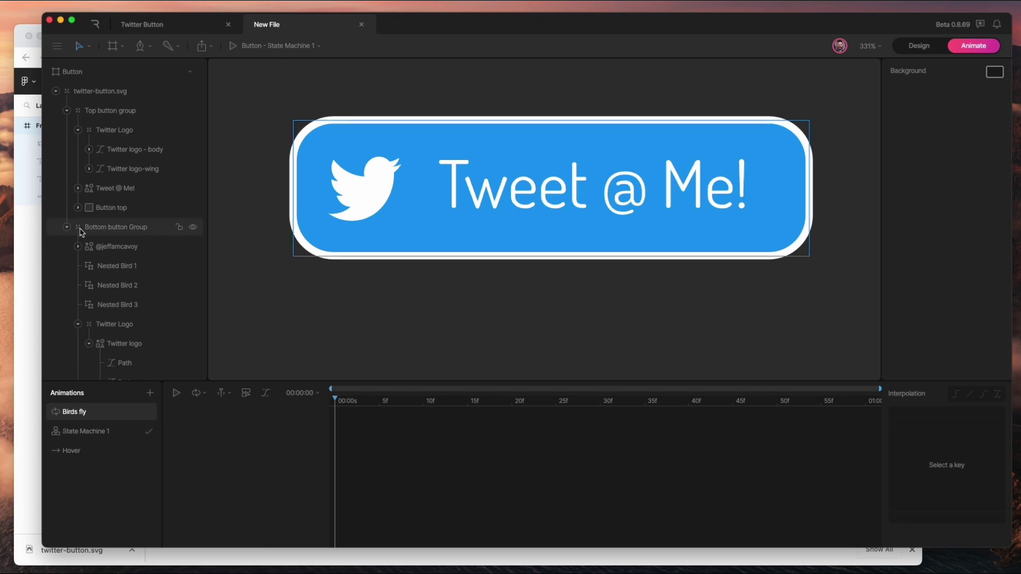
- Hide the Top button group and key Nested Bird 1's position, scale and rotation on frame 0
left_click(111, 272)
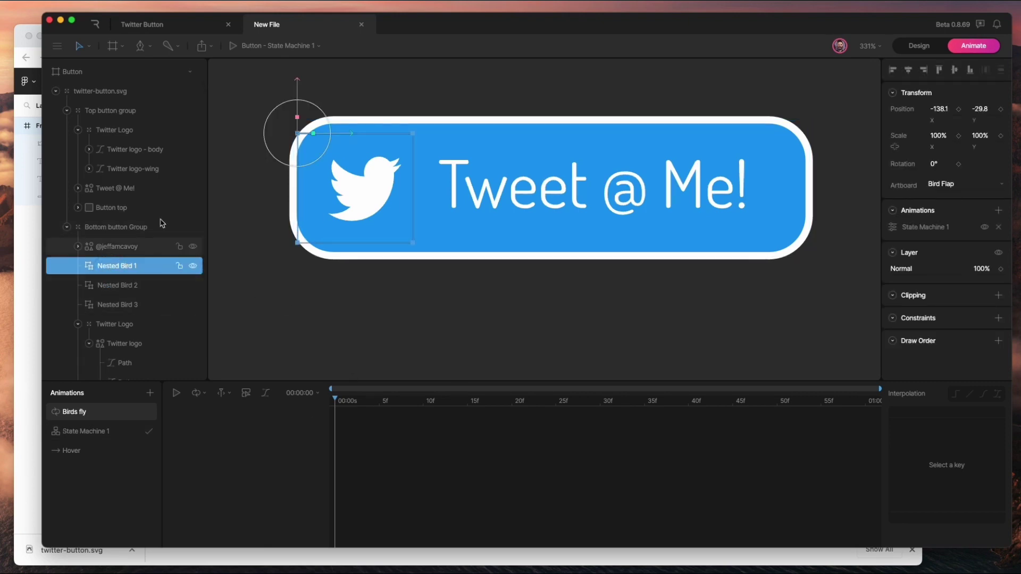
scroll(454, 201, "down", 5)
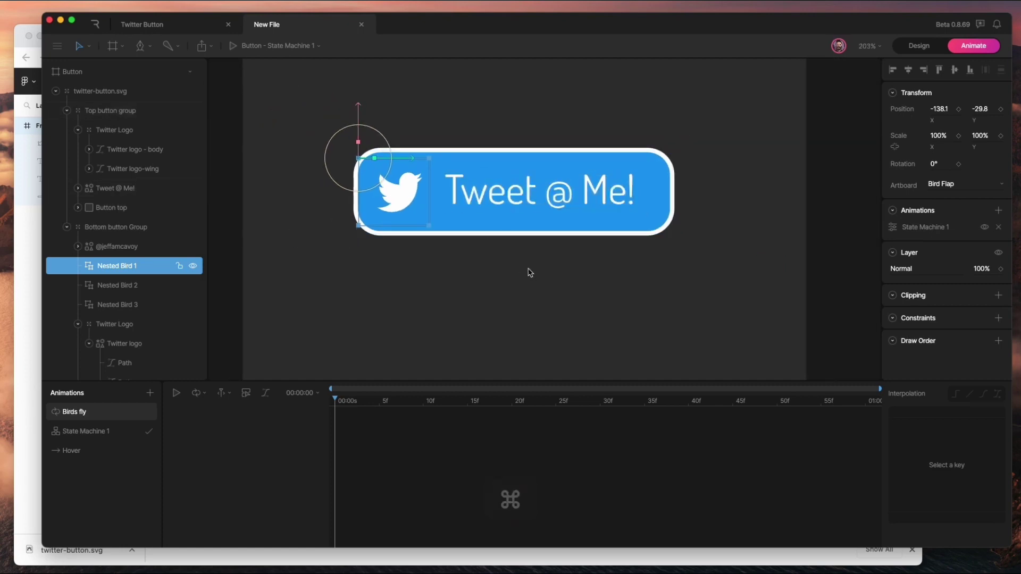
left_click_drag(520, 271, 471, 270)
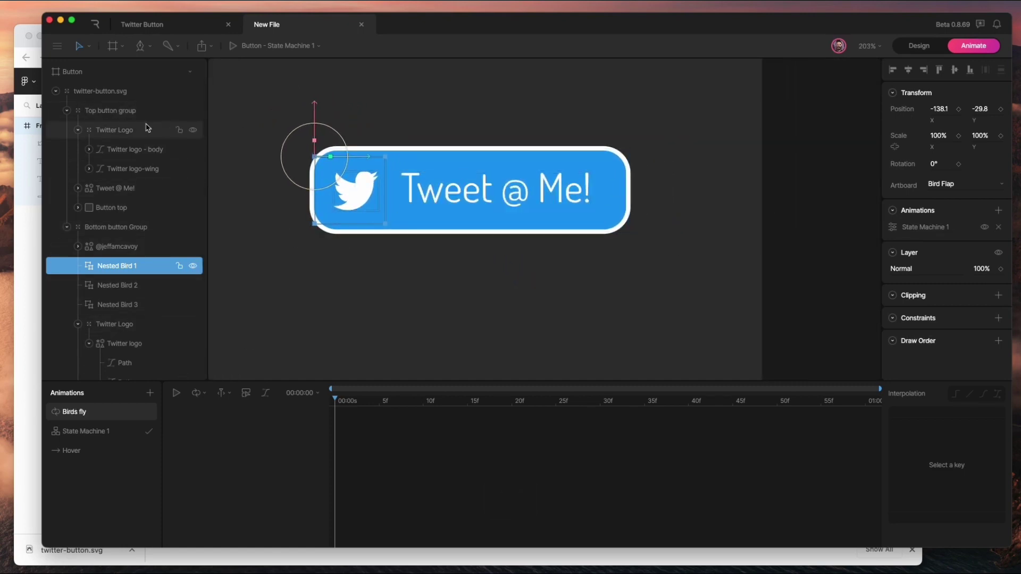
left_click(193, 113)
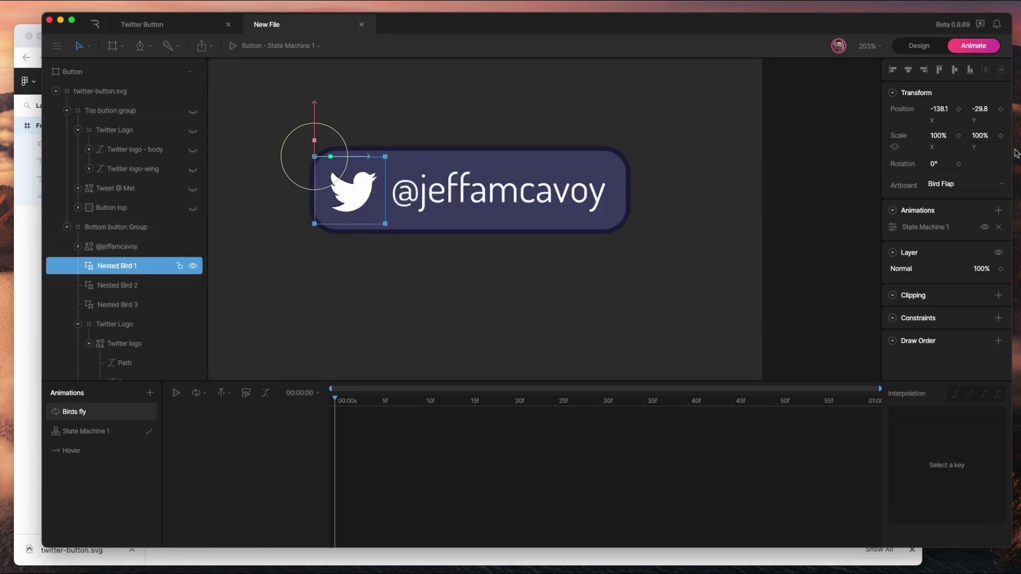
left_click(959, 109)
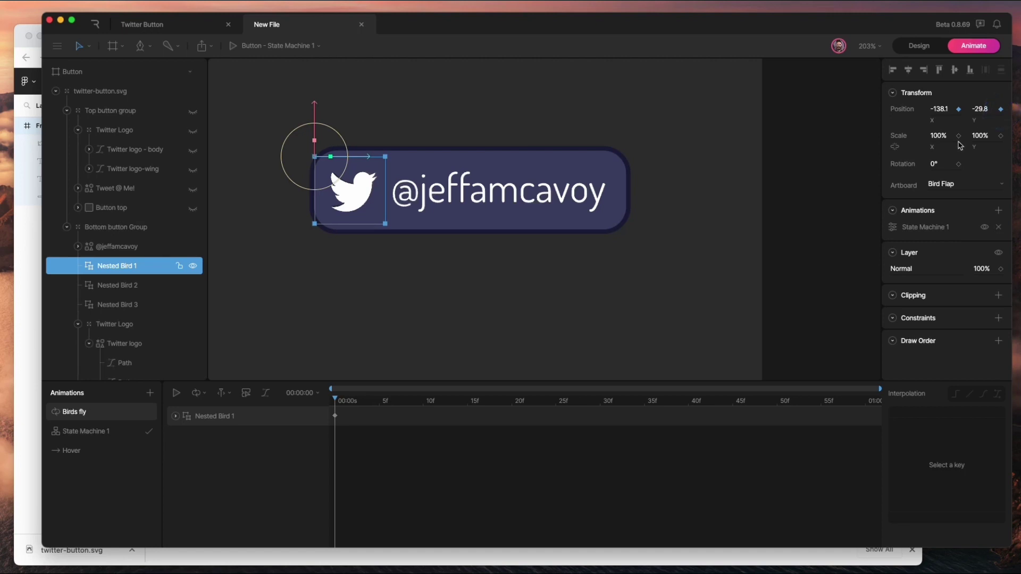
left_click(1001, 137)
left_click(960, 165)
- At frame 20, move Nested Bird 1 to about X 119.8, Y -82.4 and rotate it to about -44°
left_click_drag(339, 403, 511, 403)
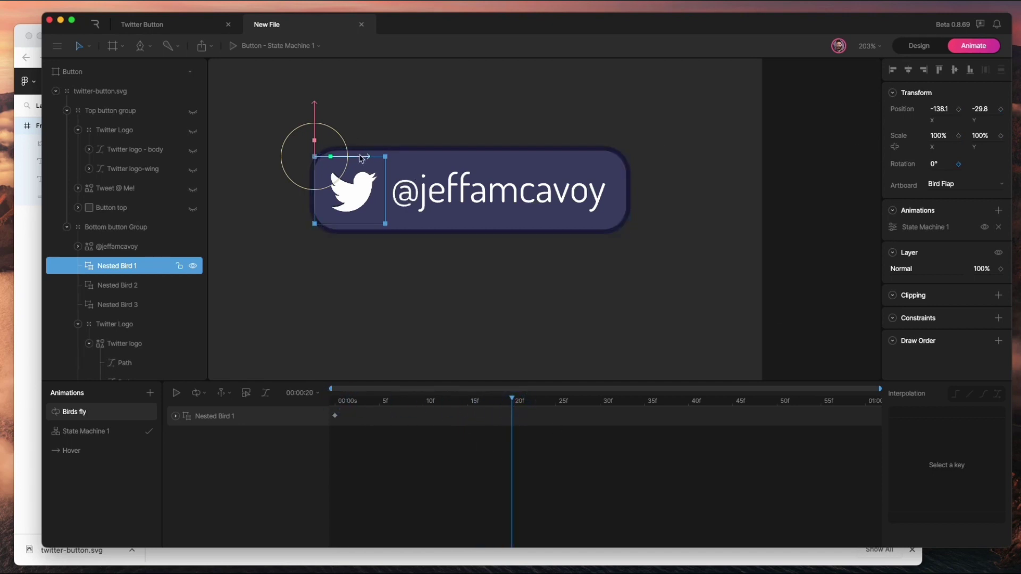
left_click_drag(374, 160, 656, 164)
left_click_drag(611, 90, 604, 39)
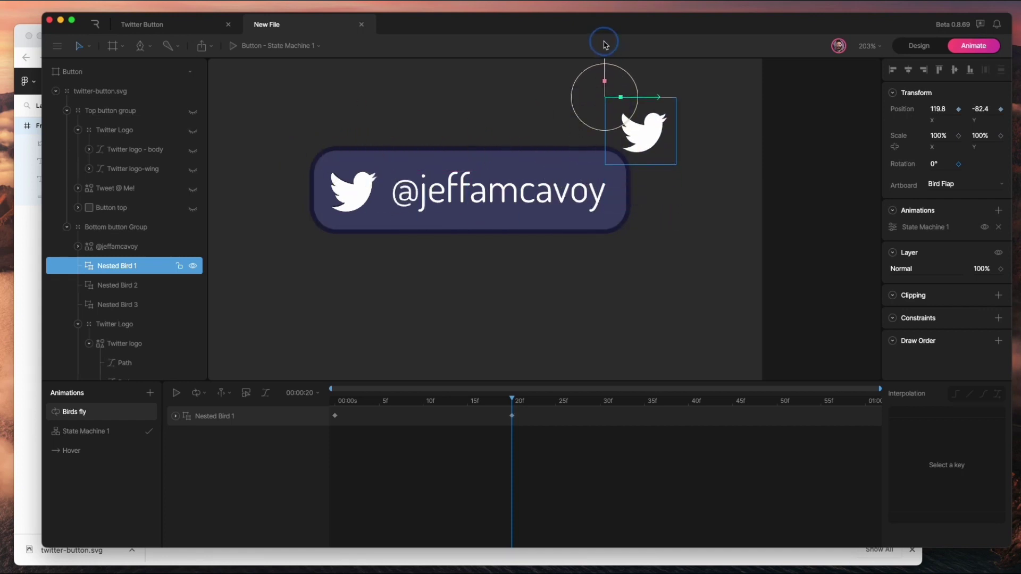
left_click_drag(615, 131, 640, 112)
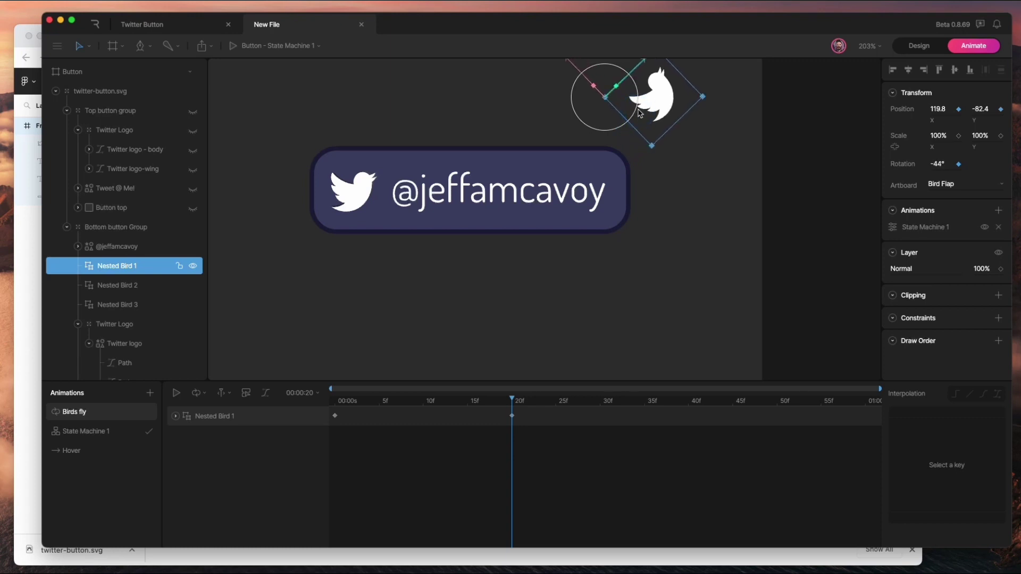
- Link Nested Bird 1's X and Y scale and set both to 0% on frame 20
left_click(946, 133)
left_click(896, 149)
left_click(946, 133)
type("0")
key("Return")
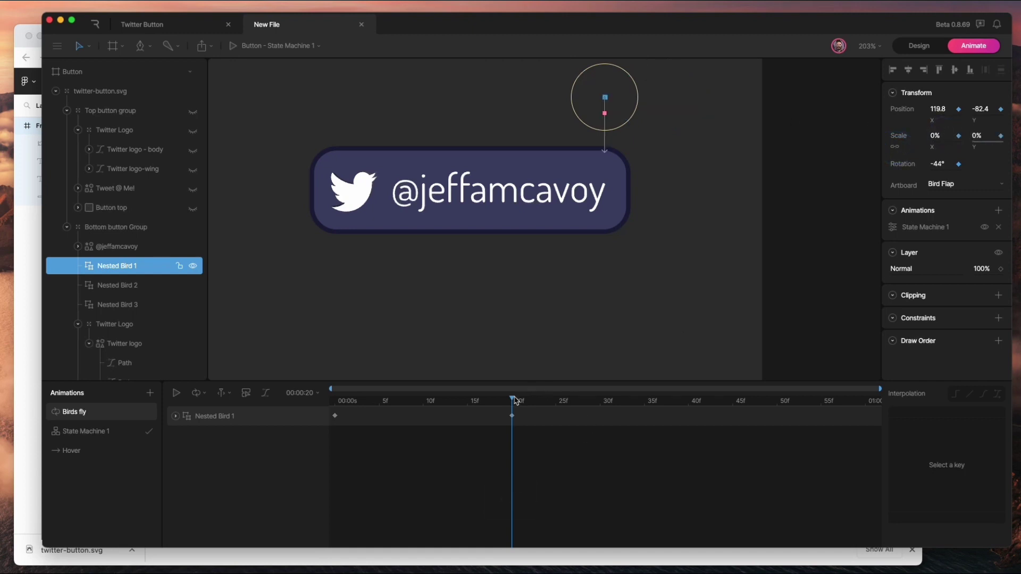
- Apply cubic interpolation to all of Nested Bird 1's keys and expand its property tracks in the timeline
mouse_move(515, 400)
left_mouse_down()
mouse_move(335, 406)
mouse_move(513, 416)
left_mouse_up()
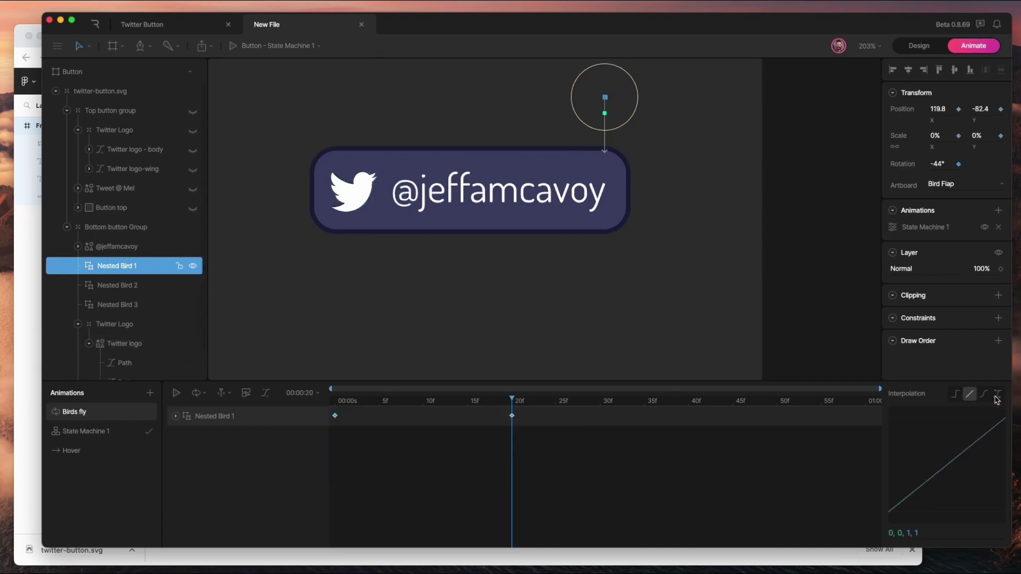
left_click(984, 395)
left_click(176, 417)
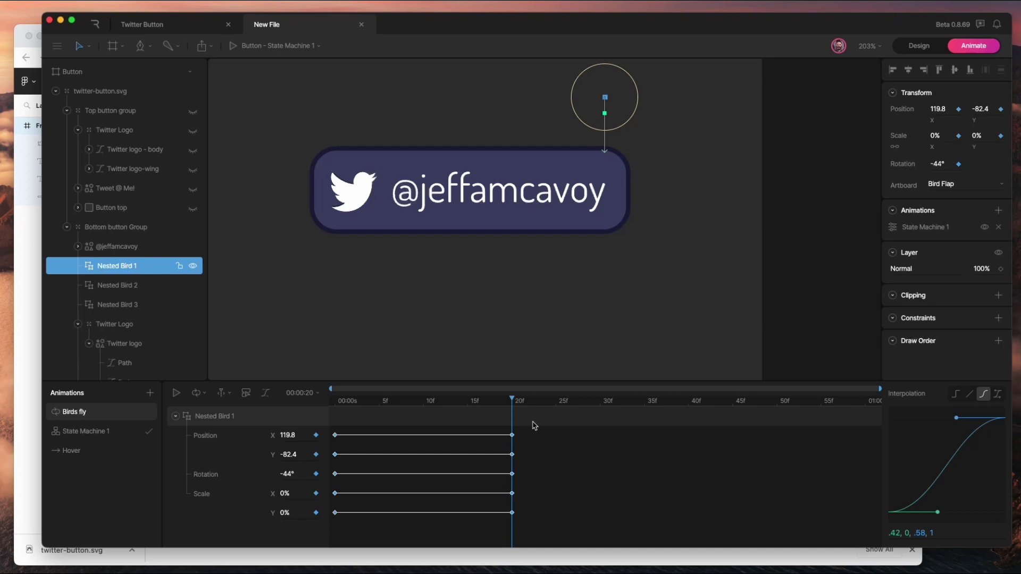
- Shift Nested Bird 1's Y position keys to about frames 6 and 26, move its ending scale keys to about frame 26, and preview the flight
left_click_drag(512, 404, 334, 401)
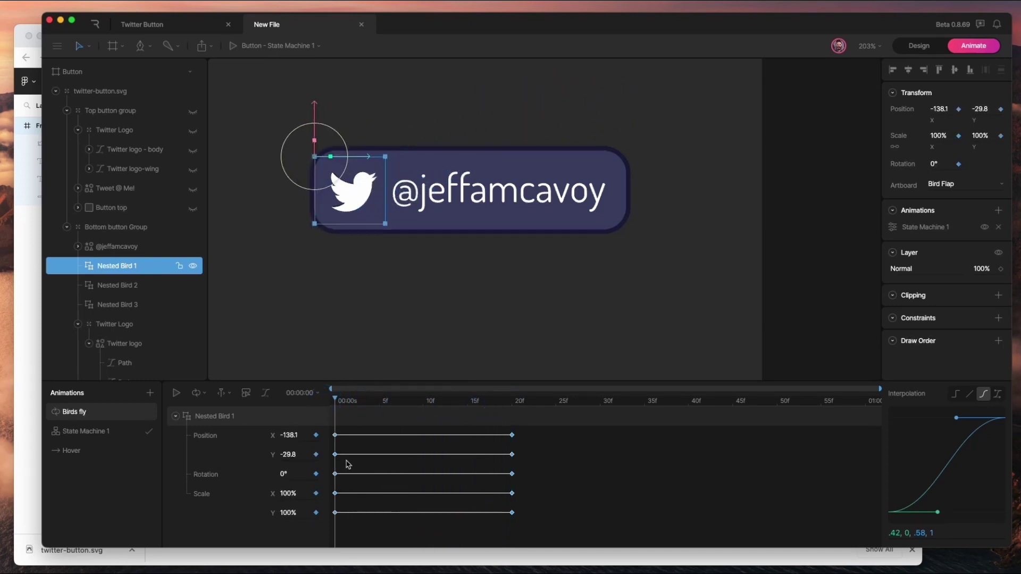
left_click_drag(550, 466, 388, 457)
left_click_drag(336, 402, 538, 428)
left_click_drag(486, 474, 568, 496)
left_click_drag(532, 403, 257, 408)
key("space")
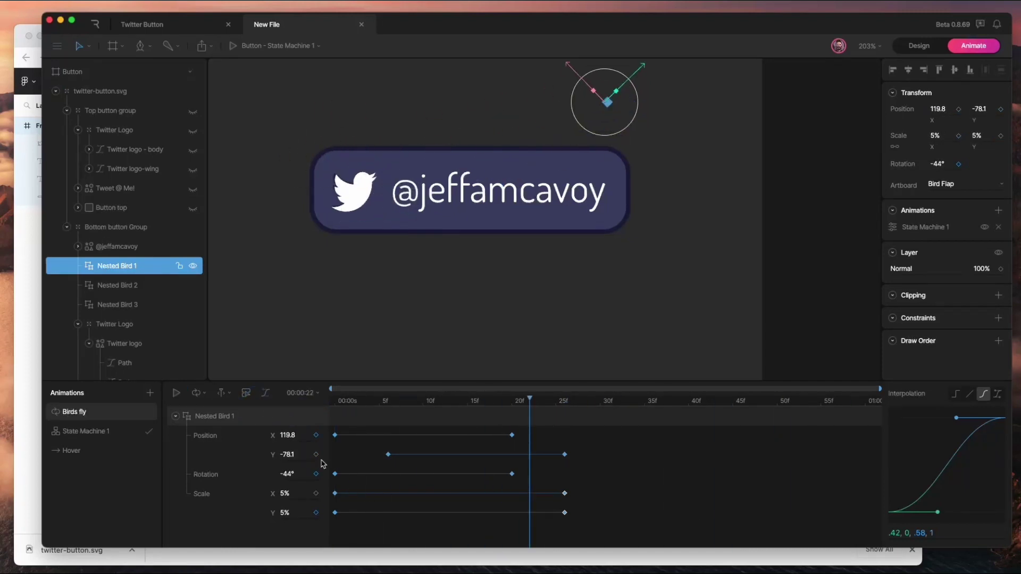
- Give Nested Bird 2 and Nested Bird 3 their own fly-away keys, with Y position running from about frame 7 to 27 and scale ending there
left_click(117, 285)
key("super+v")
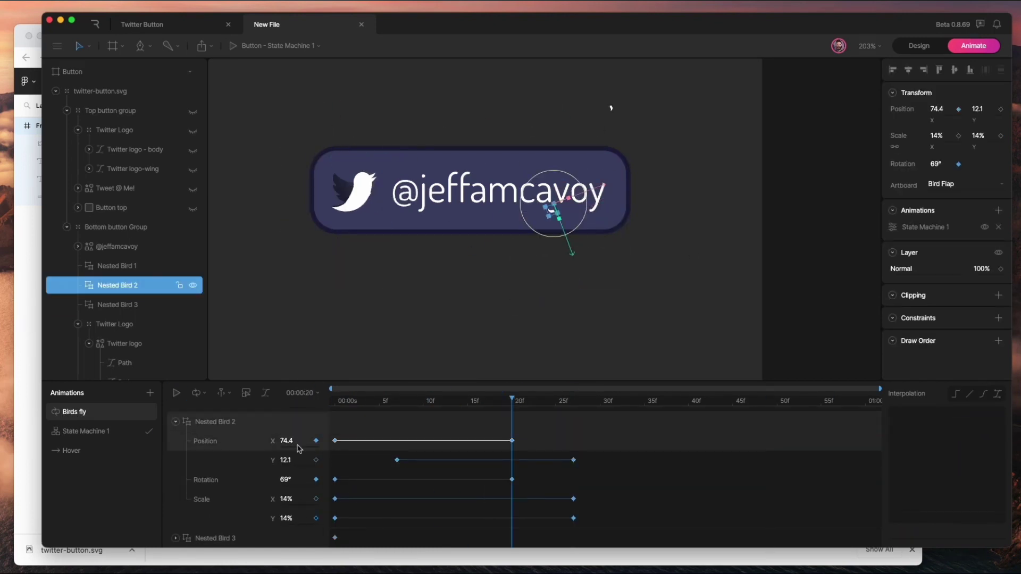
left_click(371, 161)
key("super+v")
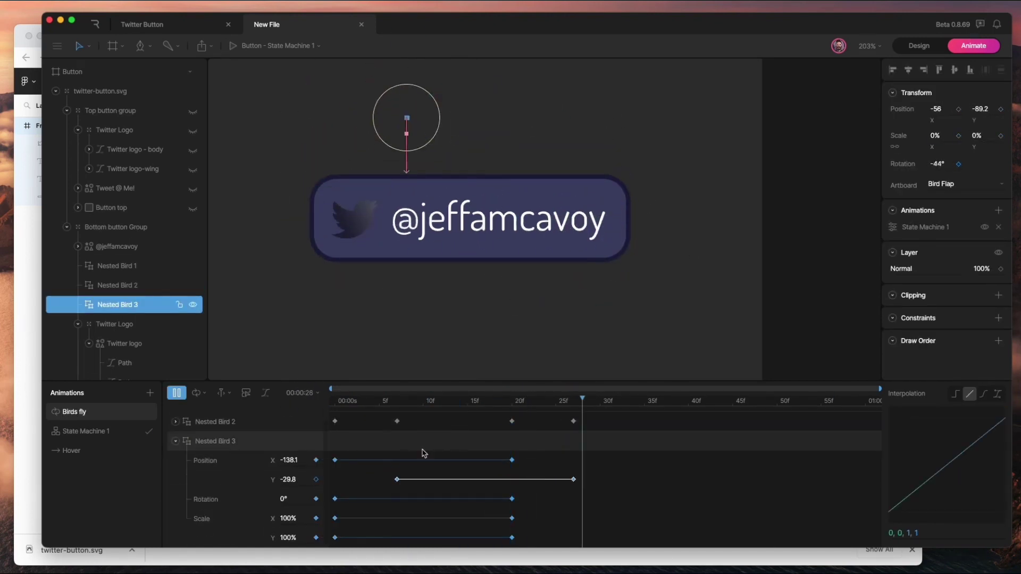
left_click_drag(601, 506, 527, 508)
- Set the Birds fly timeline's duration to 300 frames (00:03:00) and enable its work area
left_click(303, 393)
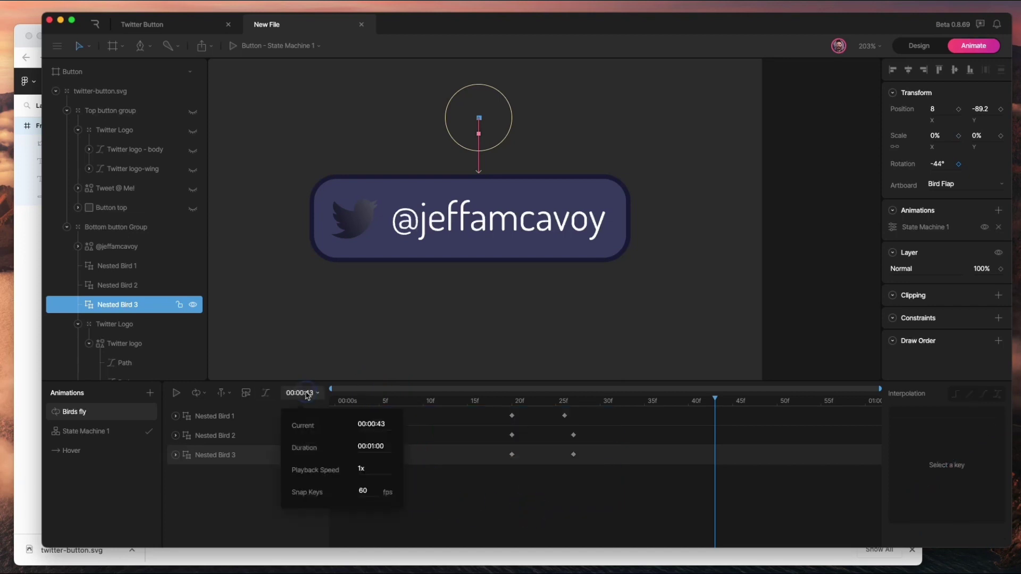
left_click(375, 445)
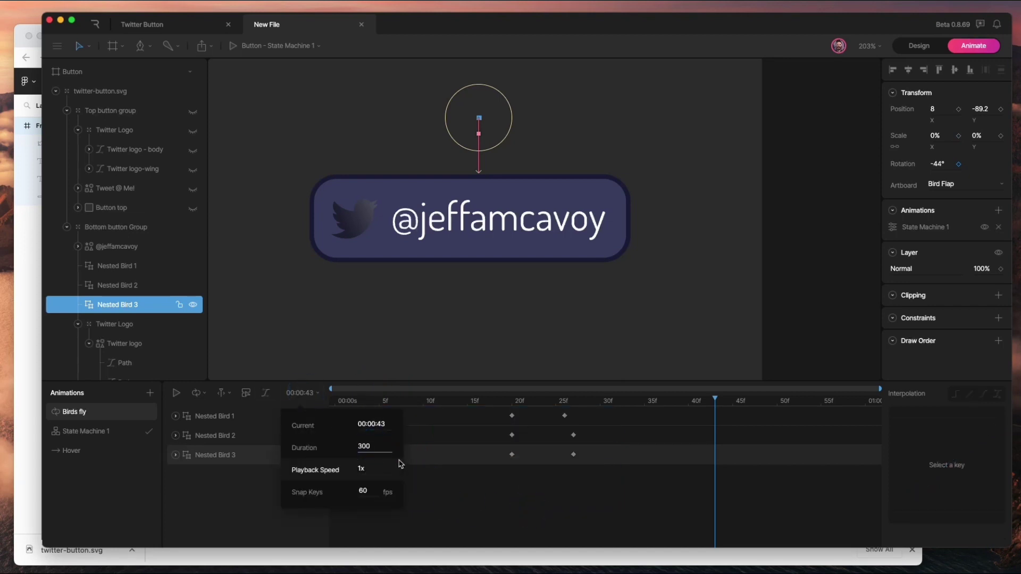
key("Return")
left_click_drag(514, 392, 880, 392)
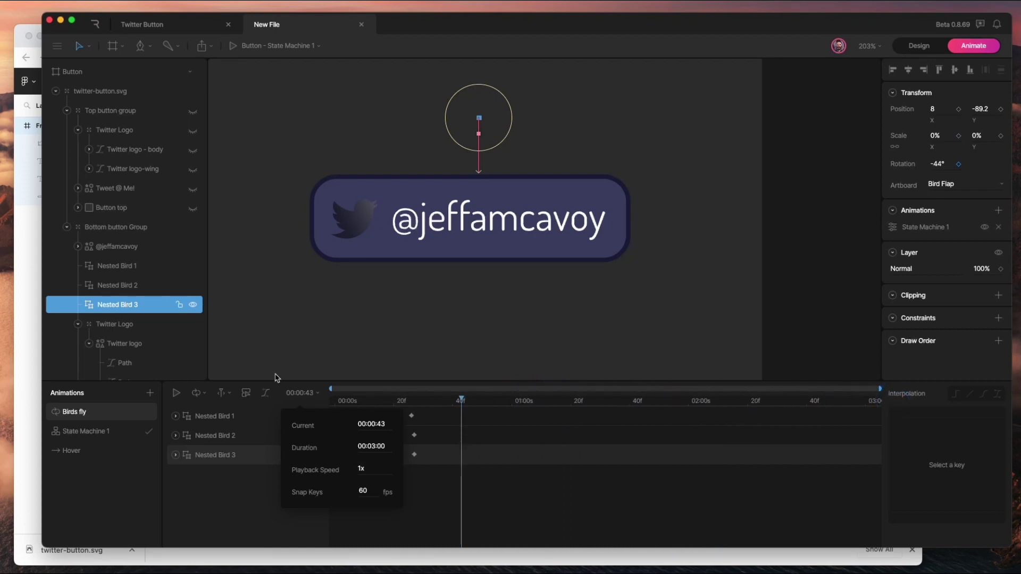
left_click(488, 509)
left_click(196, 392)
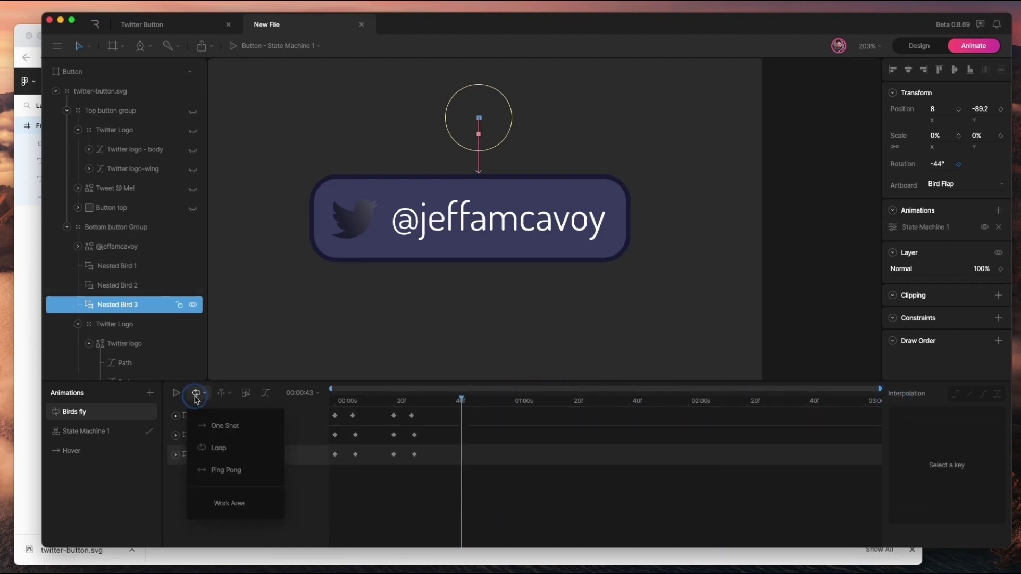
left_click(218, 503)
left_click(468, 517)
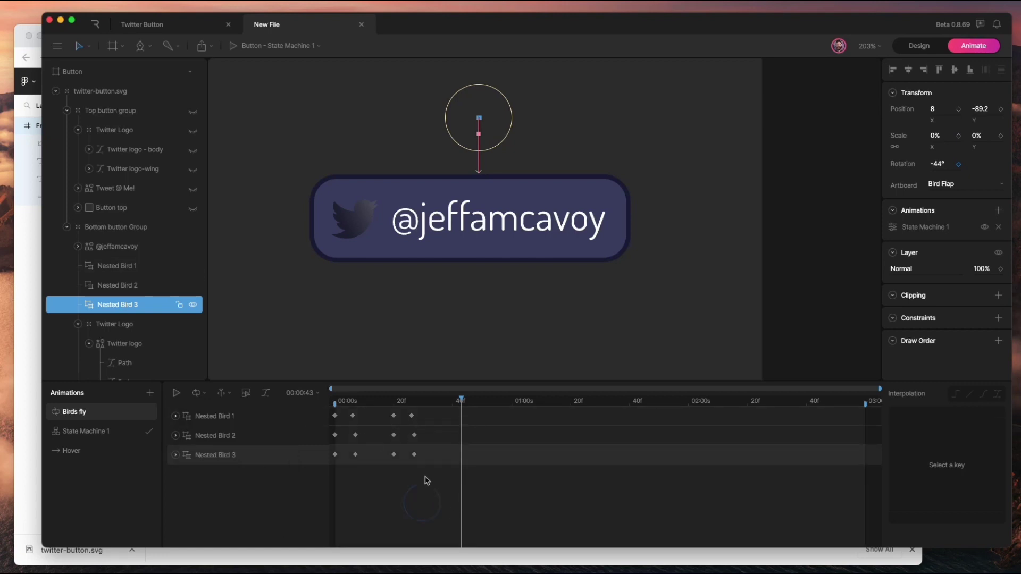
- Shift all three birds' keys to begin at the 1-second mark and move the work area's start to the same time
left_click_drag(433, 483, 532, 424)
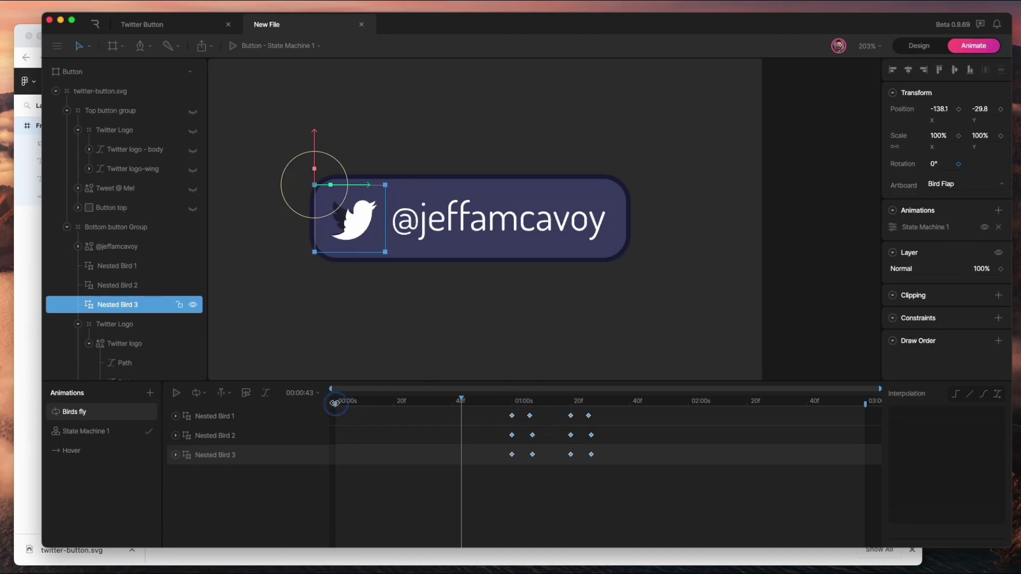
left_click_drag(335, 403, 511, 403)
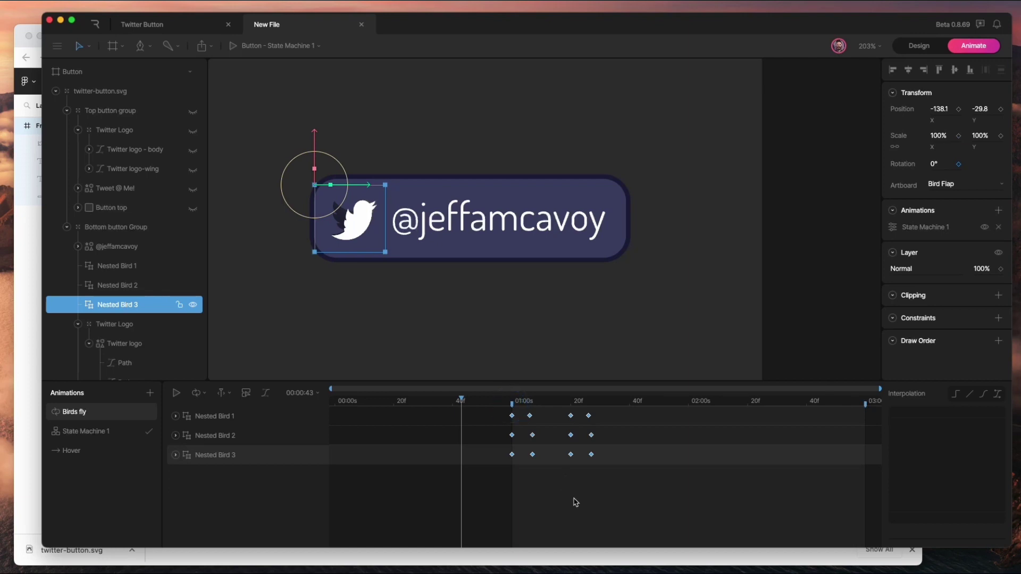
left_click(594, 495)
- Stagger Nested Bird 2's keys to start near 1:12 and Nested Bird 3's near 1:25, end the work area at the last key, and preview
left_click_drag(632, 496, 549, 441)
left_click_drag(675, 483, 585, 455)
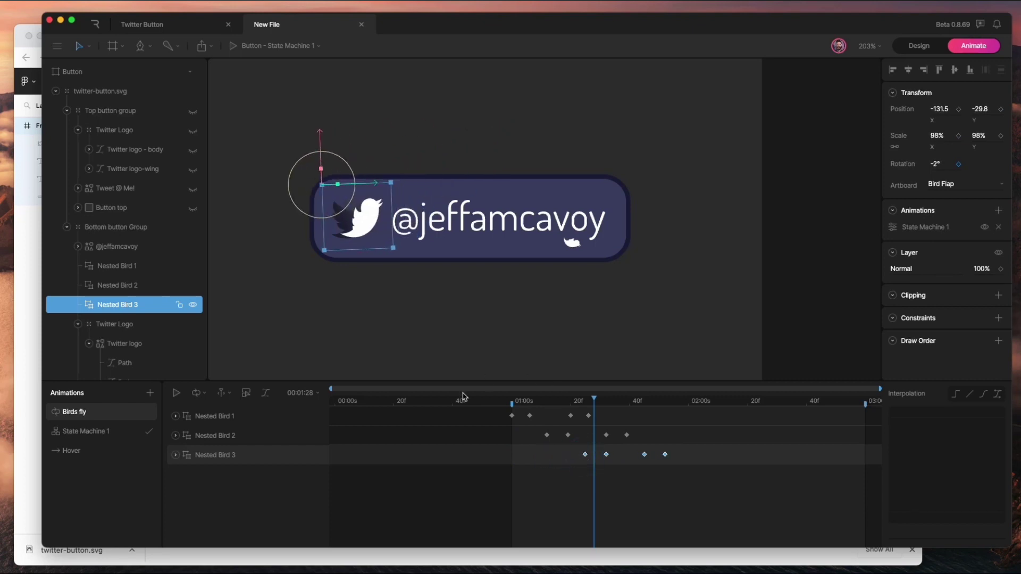
left_click_drag(866, 403, 668, 404)
key("space")
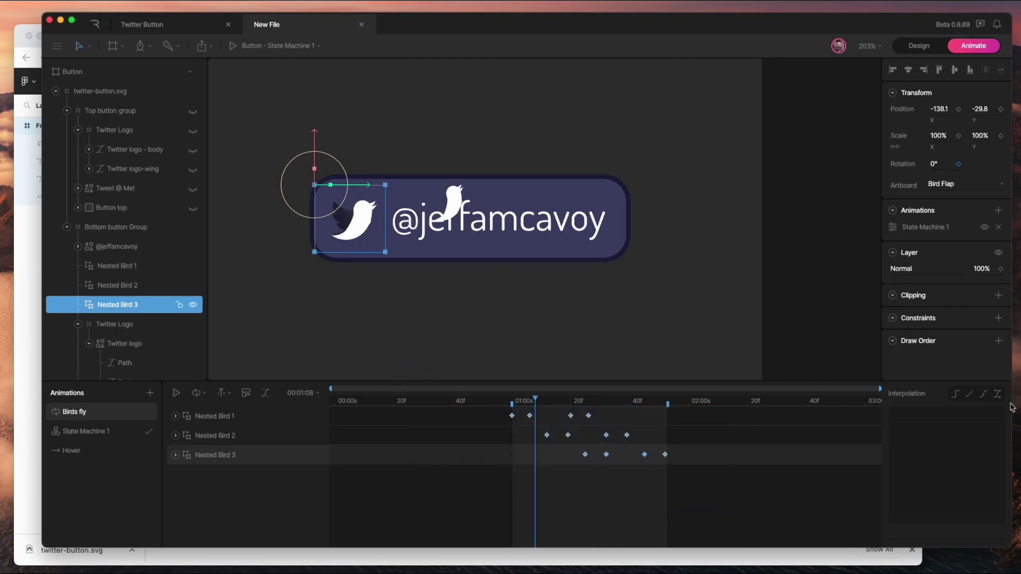
- Duplicate Nested Bird 1's four keys in the Birds fly timeline and place the copies starting at about 1:30
key("space")
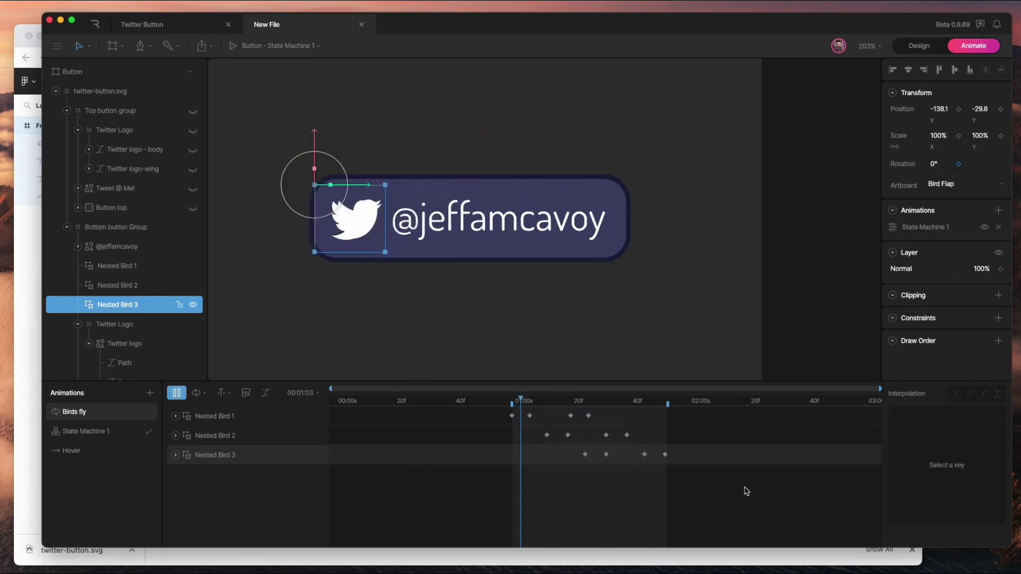
key("space")
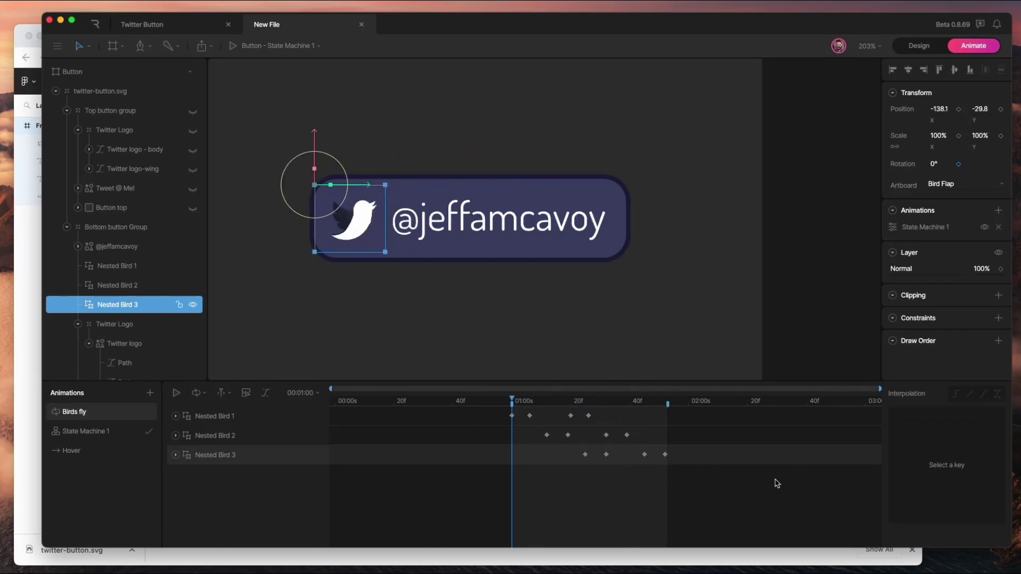
left_click_drag(604, 422, 442, 393)
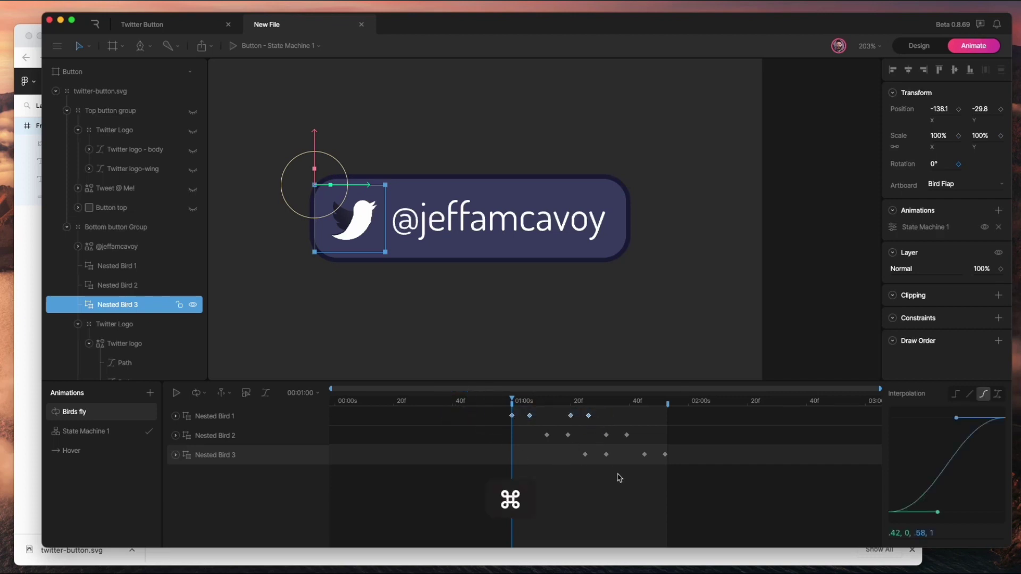
key("cmd+c")
left_click(703, 402)
key("cmd+v")
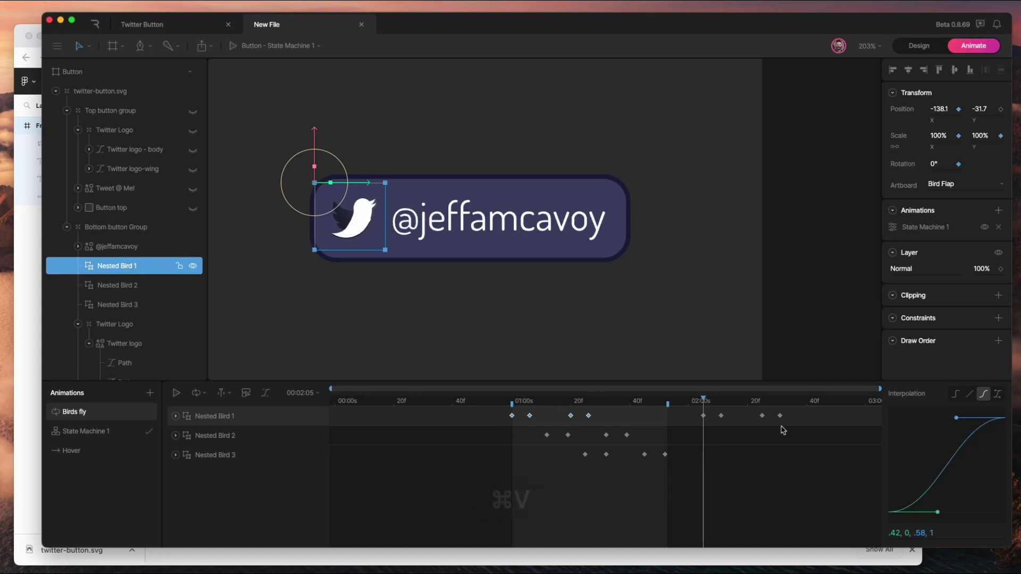
left_click_drag(792, 430, 613, 419)
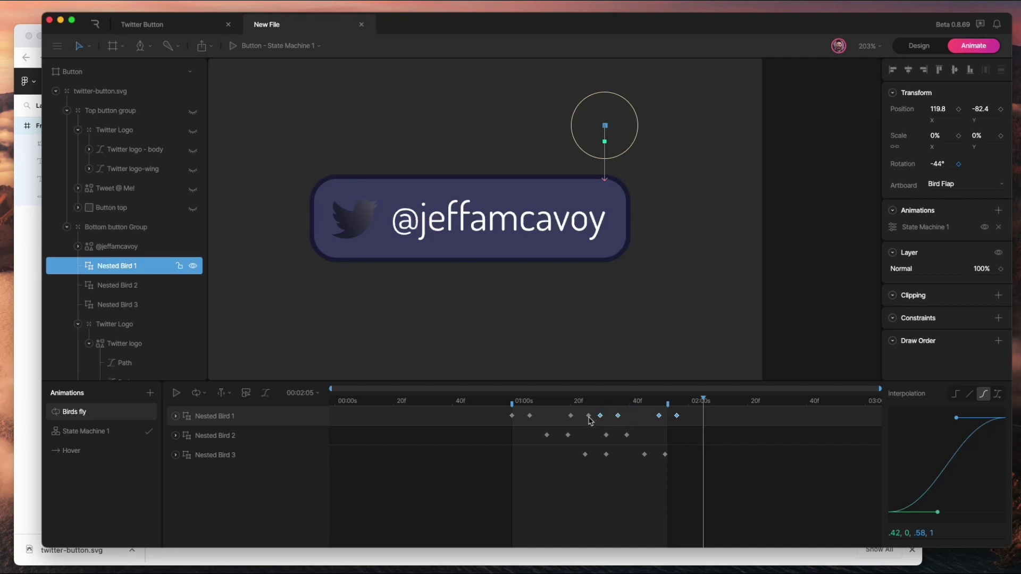
- Set Nested Bird 1's Y position and scale keys near 1:26 to Hold interpolation and scrub to the duplicated keys
left_click(589, 416)
double_click(589, 416)
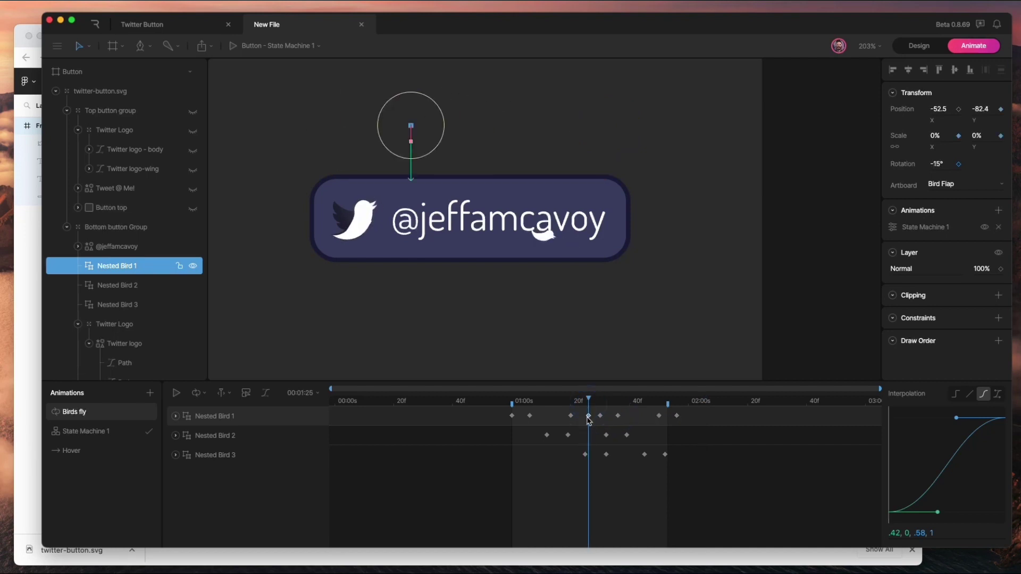
mouse_move(589, 401)
left_mouse_down()
mouse_move(598, 403)
mouse_move(588, 404)
left_mouse_up()
left_click(956, 394)
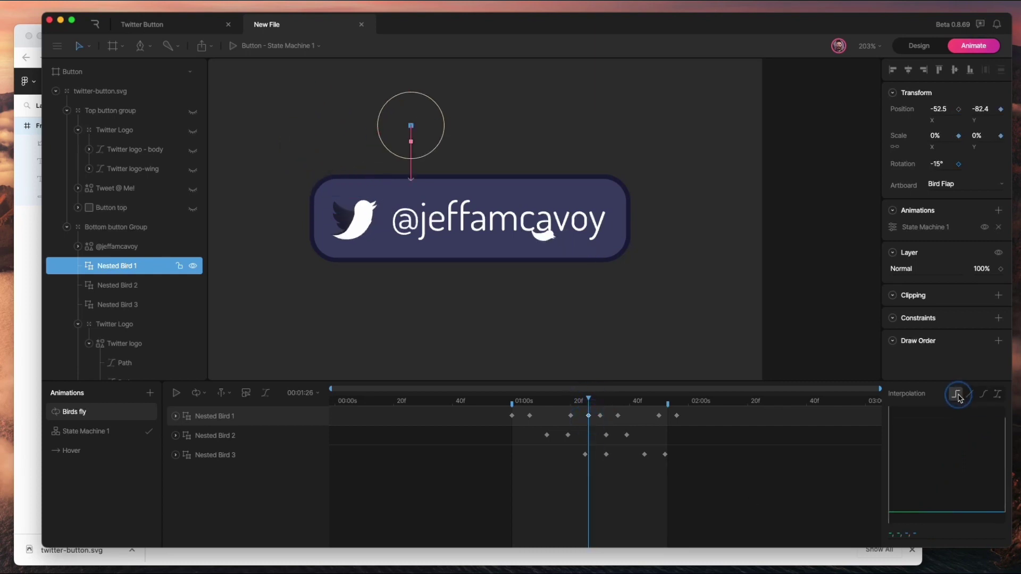
left_click_drag(589, 403, 599, 403)
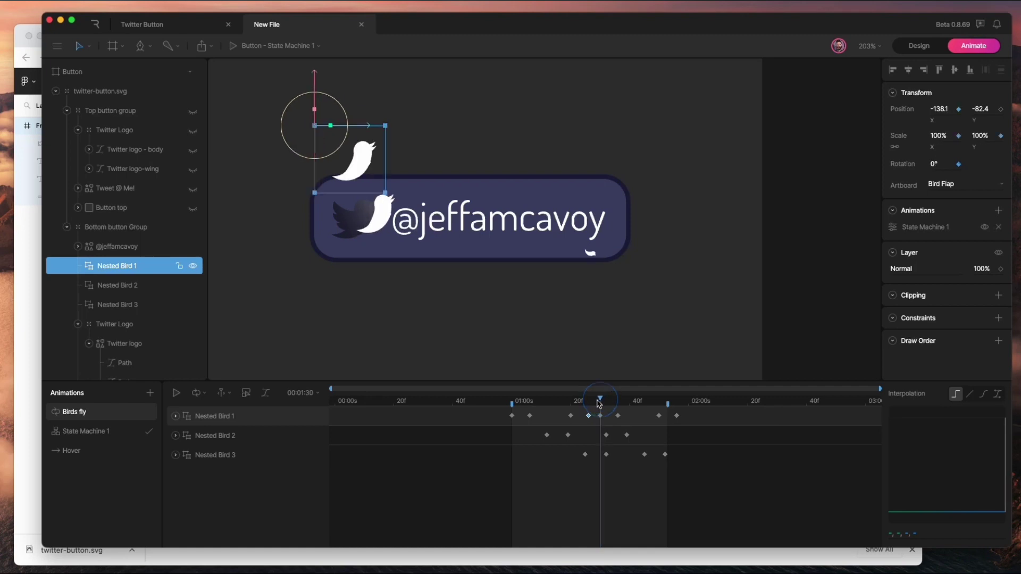
- Set Nested Bird 1's X position key at 1:20 to Hold interpolation and preview the Birds fly loop
left_click(175, 417)
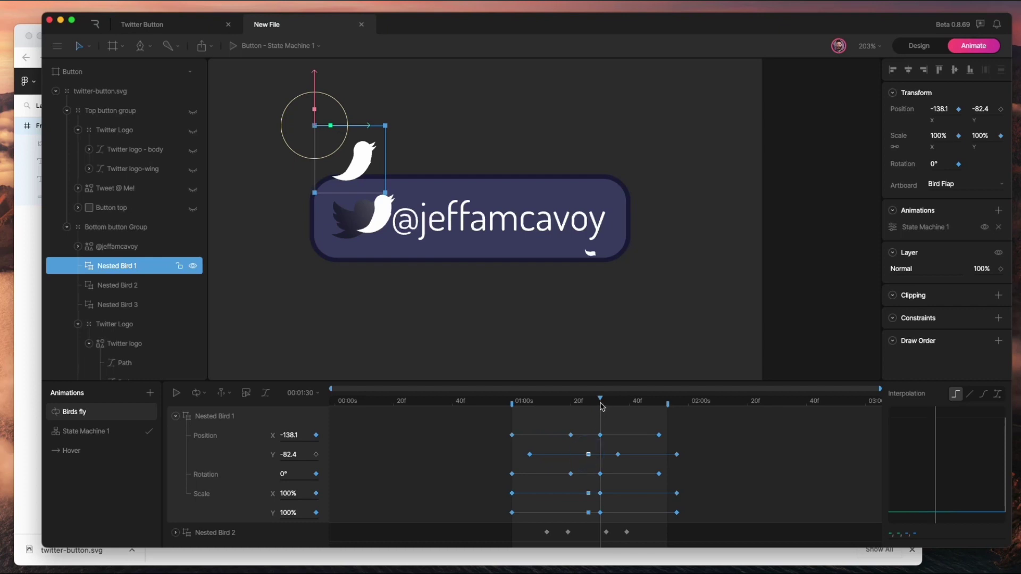
left_click_drag(601, 407, 572, 409)
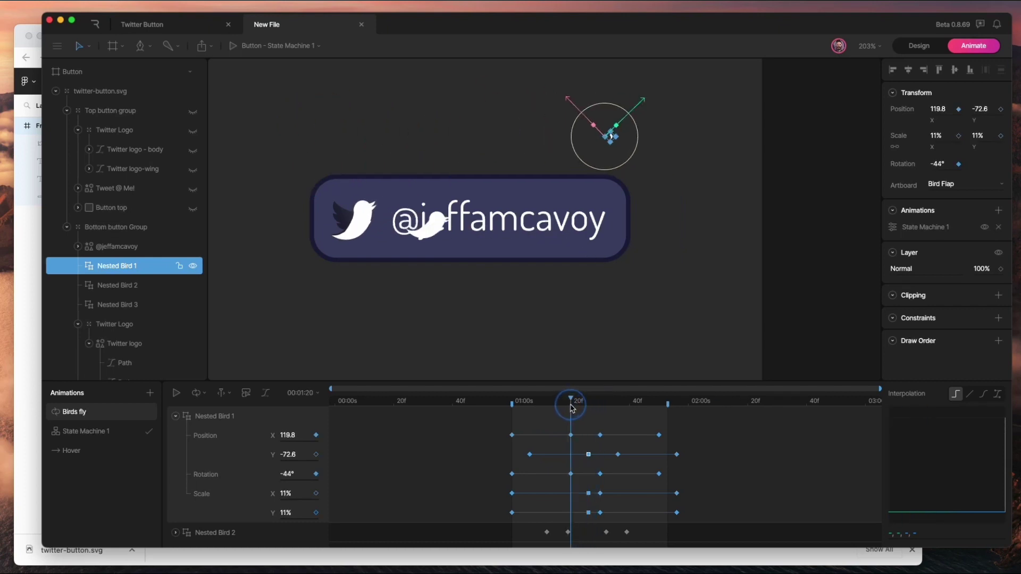
left_click(571, 435)
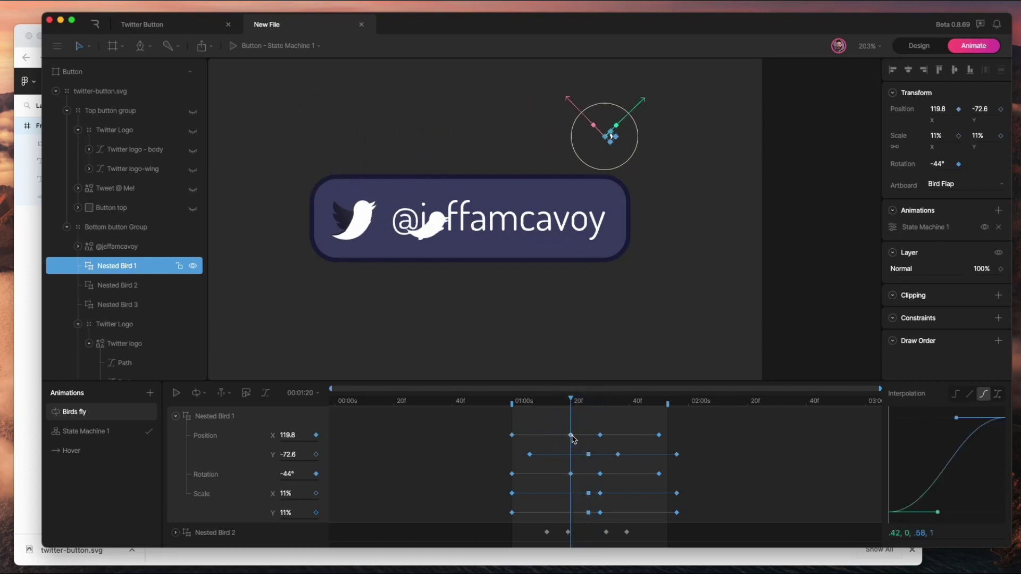
left_click(957, 394)
left_click_drag(571, 403, 628, 410)
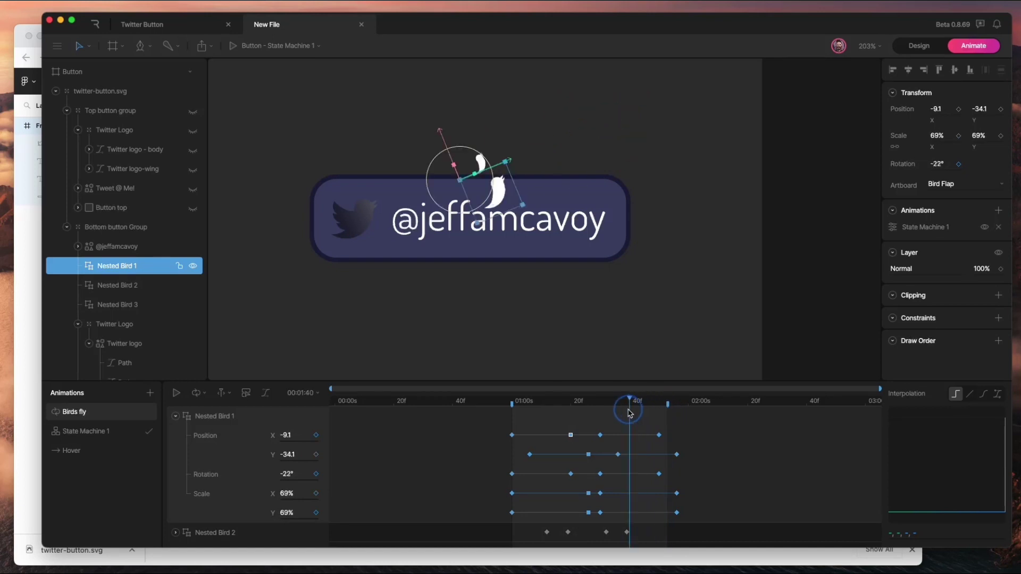
key("space")
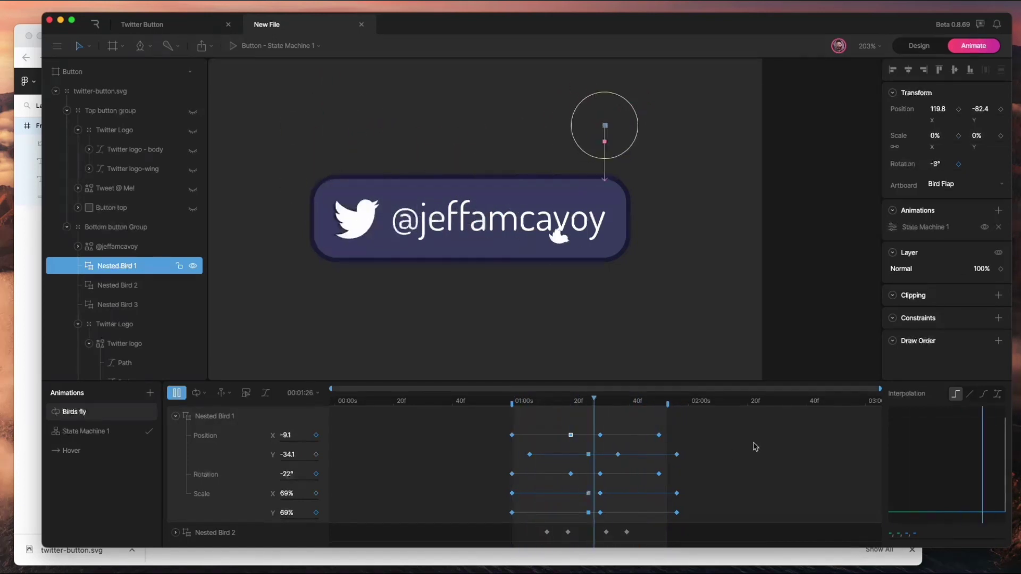
left_click(706, 306)
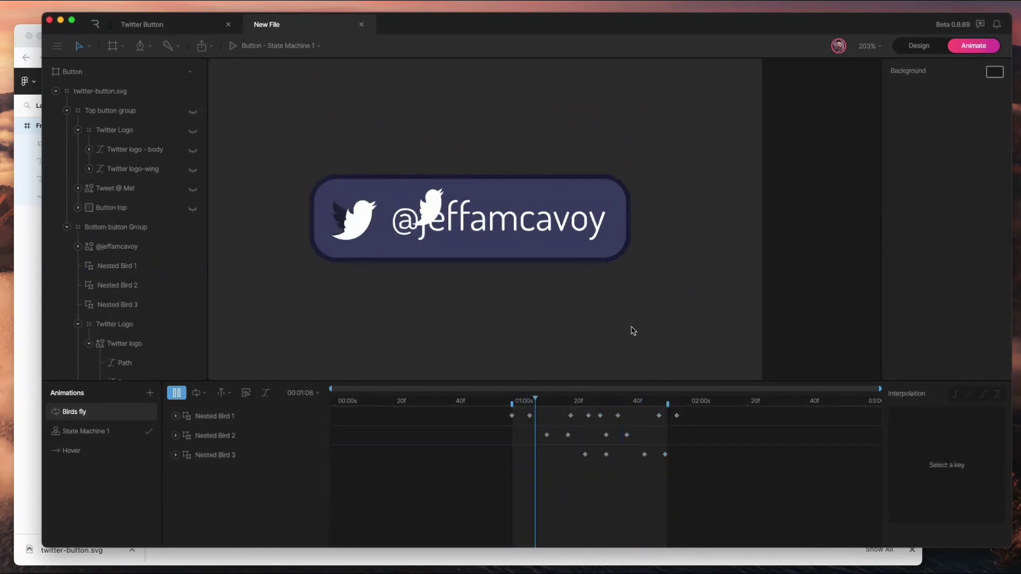
key("space")
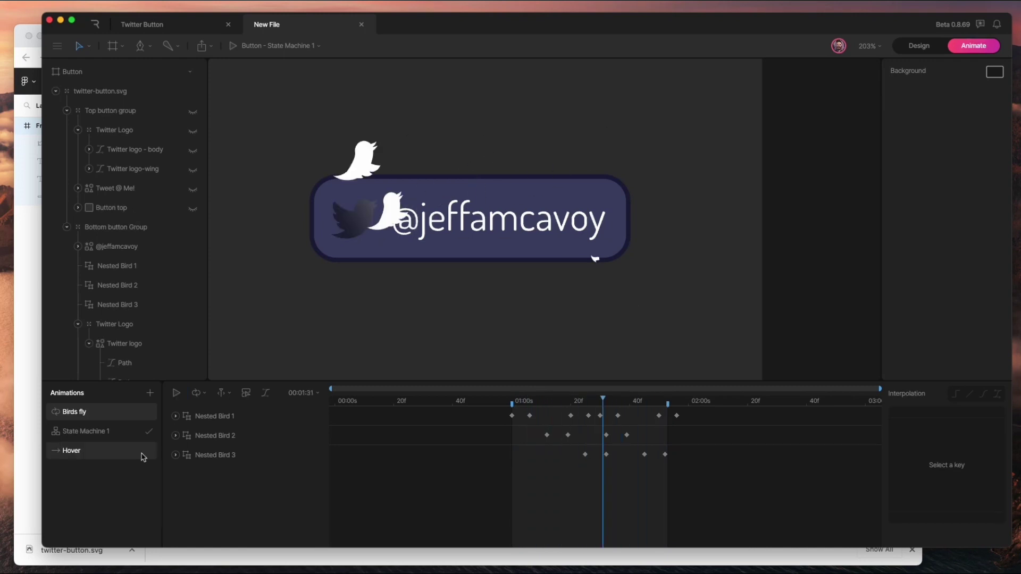
- Move the Birds fly timeline below State Machine 1 in the animations list
left_click_drag(97, 418, 75, 430)
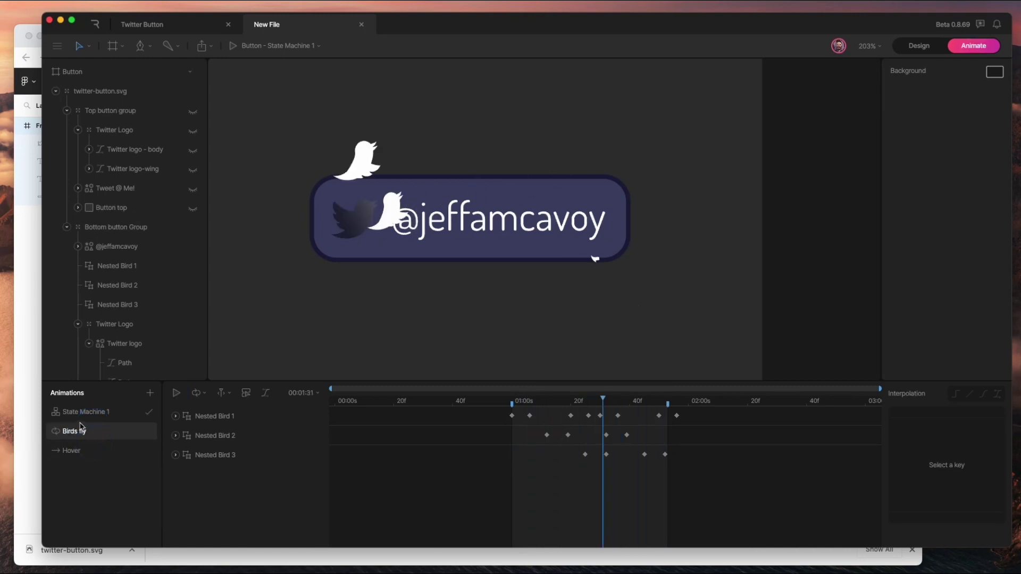
left_click(75, 451)
left_click(101, 440)
- Create a new timeline and name it Idle
left_click(149, 393)
left_click(159, 423)
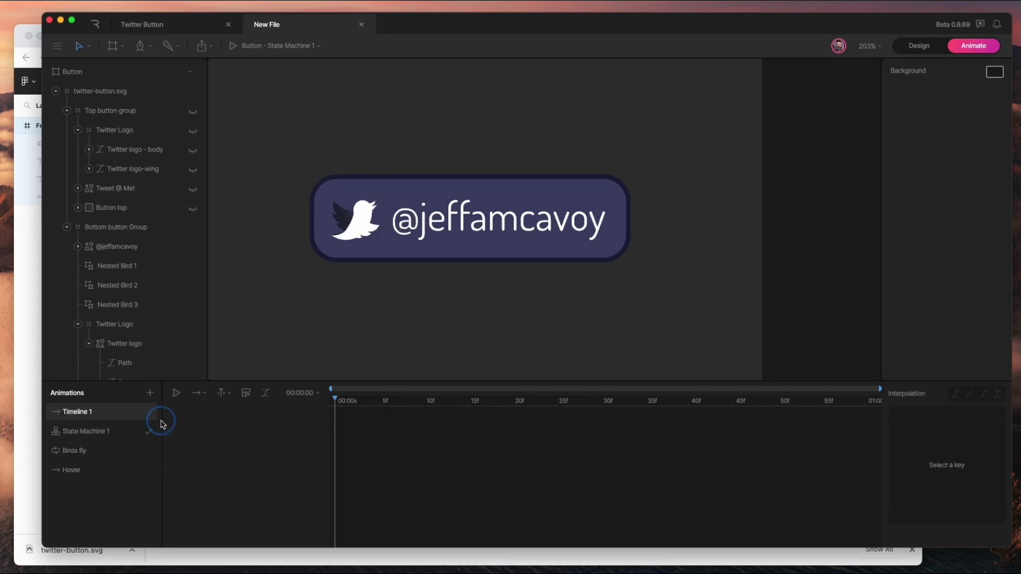
double_click(100, 410)
type("le")
key("Return")
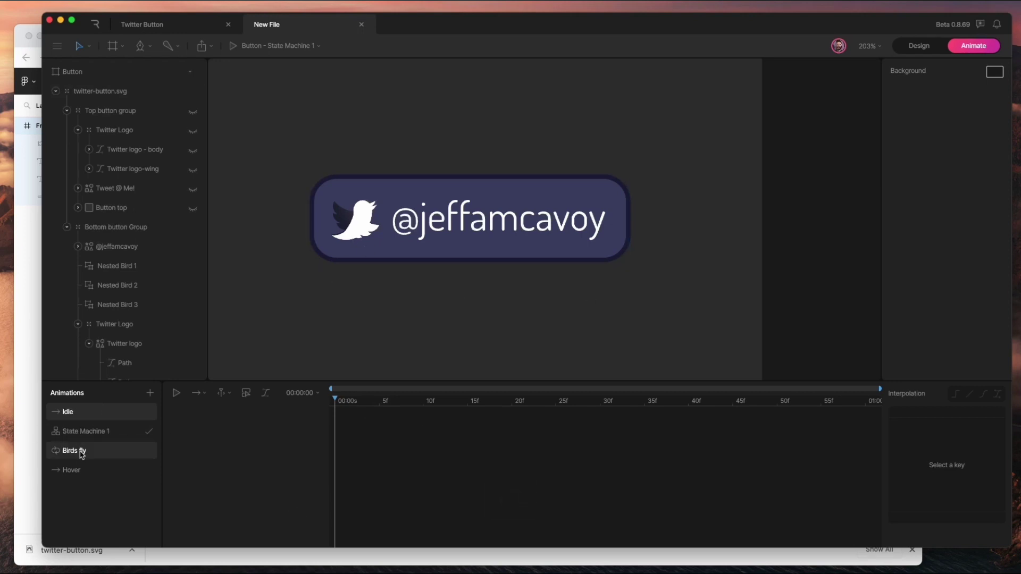
- Copy Top button group's first Hover key to the start of the Idle timeline and make the group visible
left_click(75, 471)
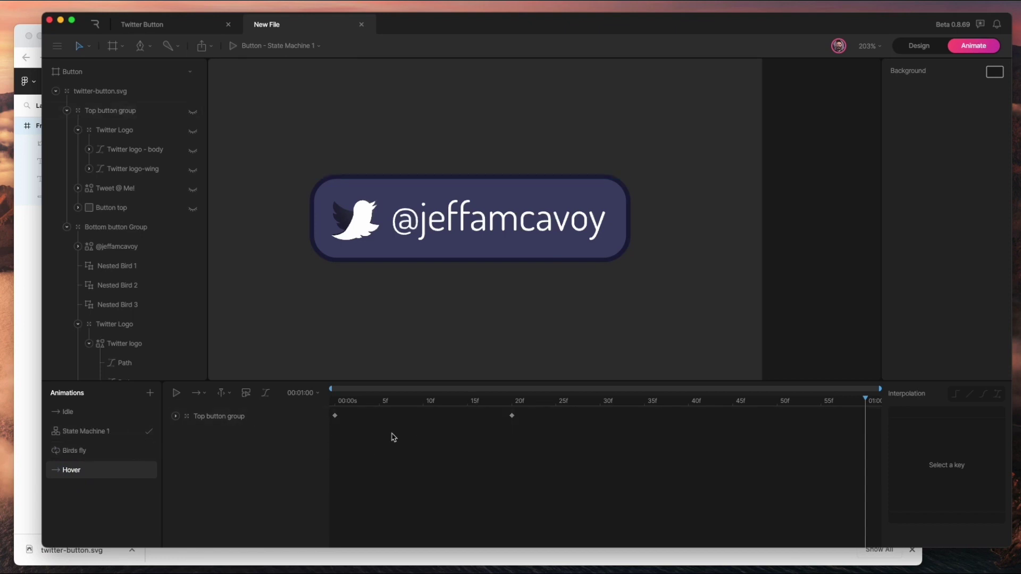
left_click(351, 435)
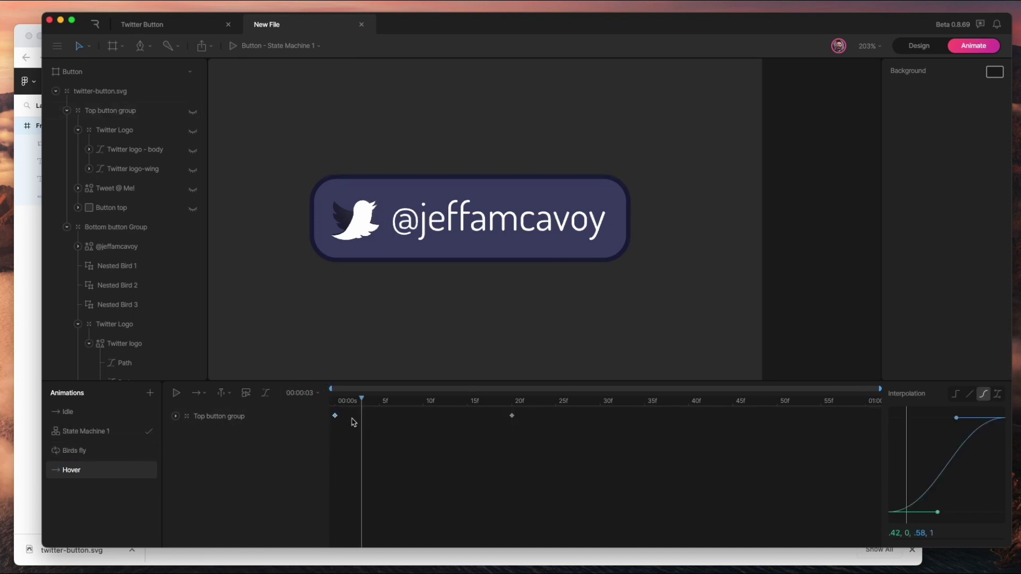
key("super+c")
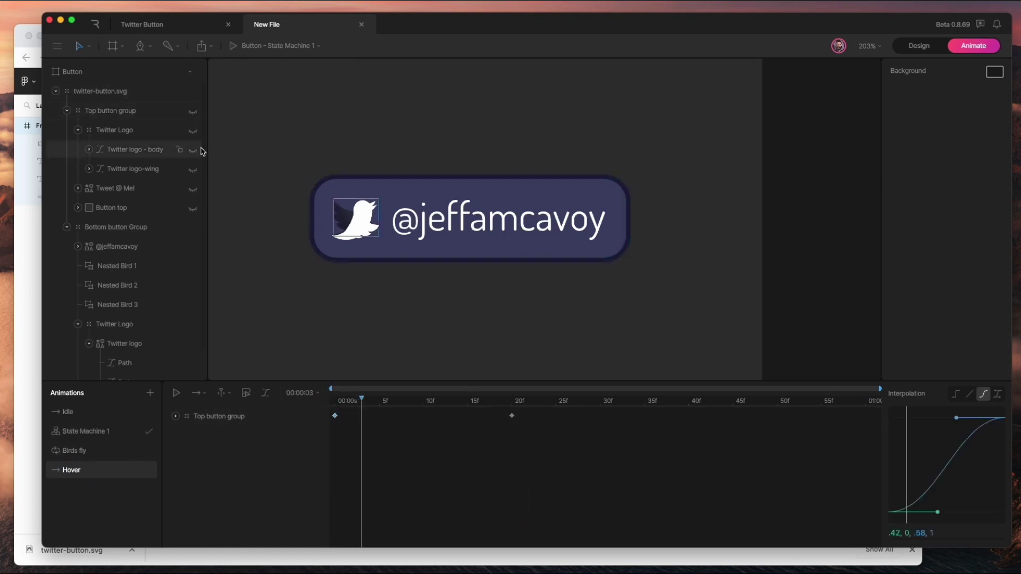
left_click(193, 111)
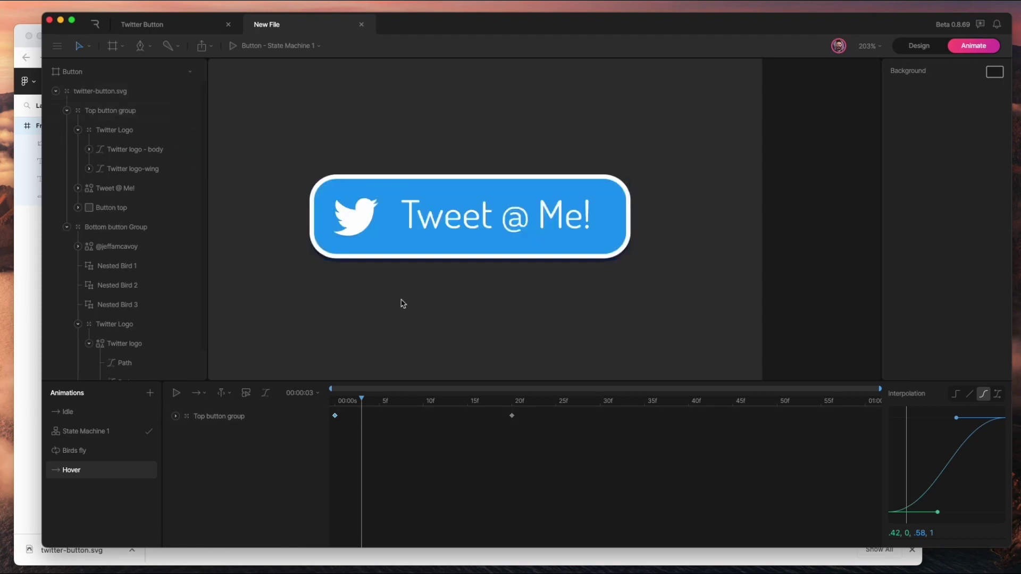
left_click(69, 411)
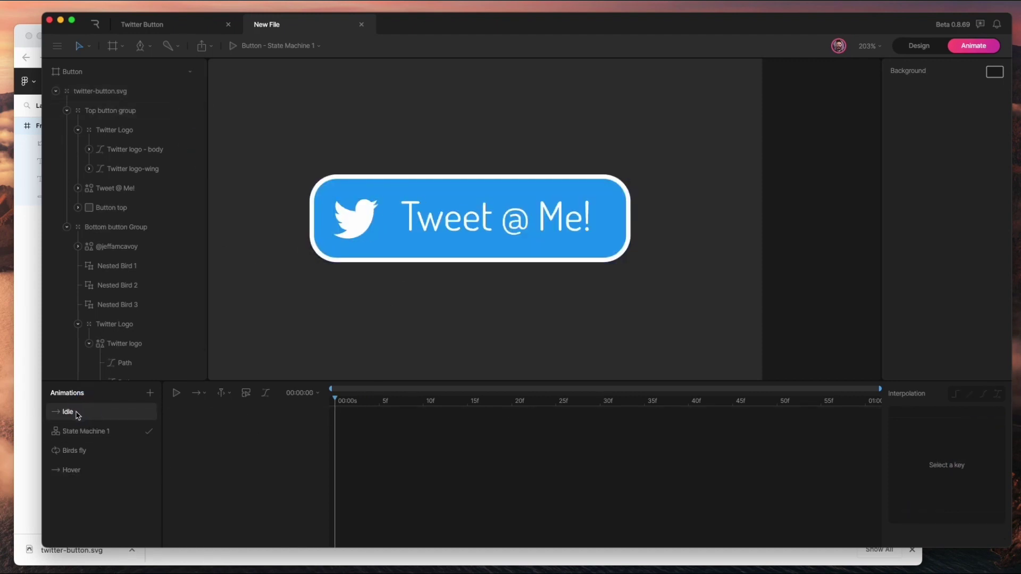
key("super+v")
- Key the X and Y position of all three nested birds at the start of the Idle timeline
left_click(117, 266)
left_click(130, 305, "shift")
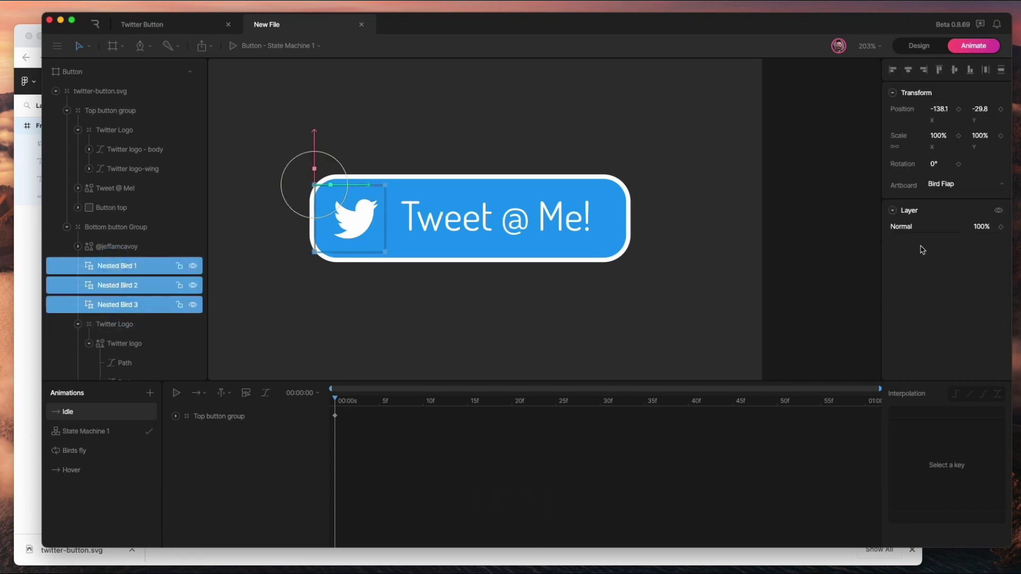
left_click(959, 110)
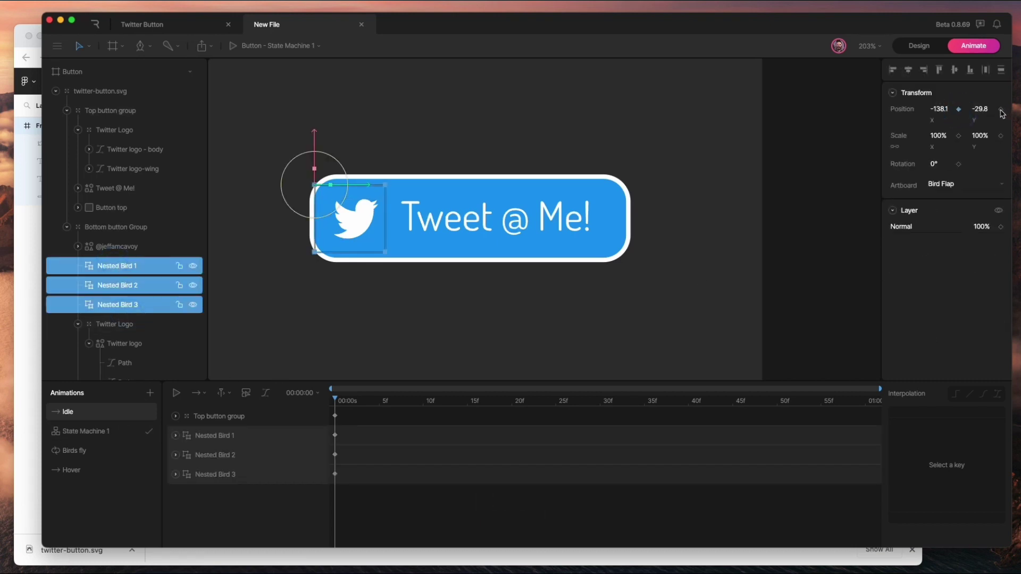
left_click(1001, 110)
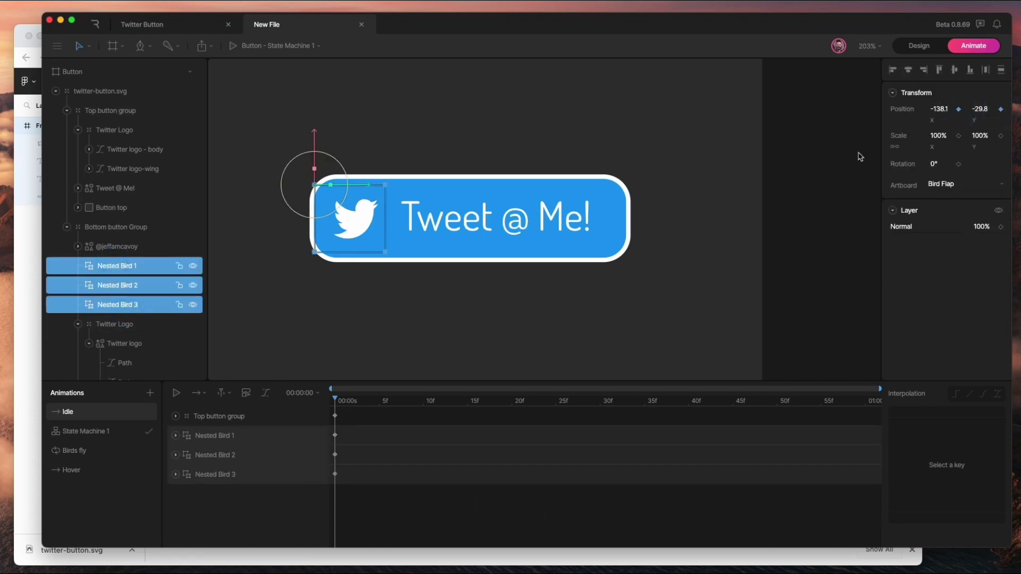
- Add a listener to State Machine 1 targeting Rectangle 1 in the Bottom button Group
left_click(85, 431)
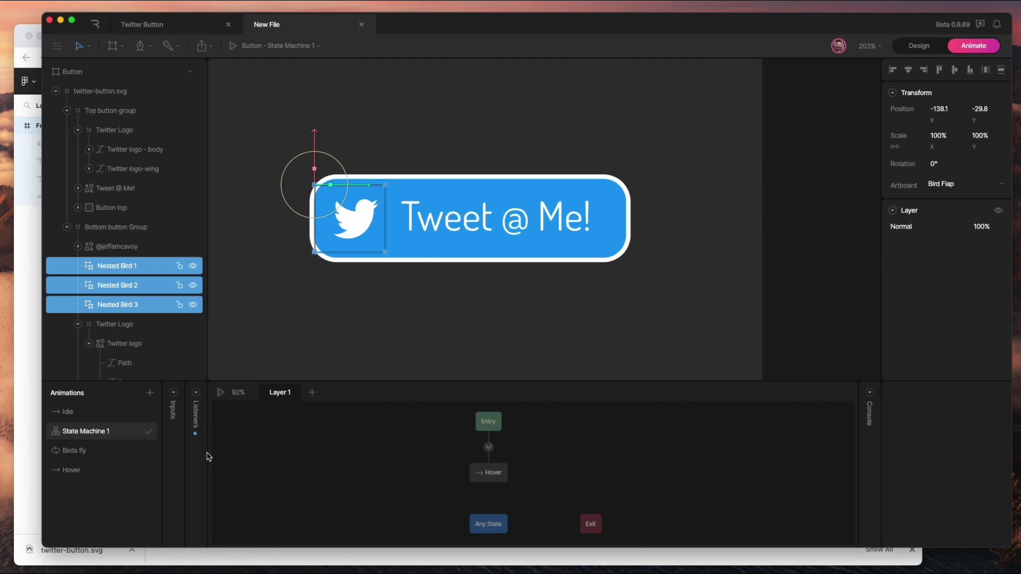
left_click(368, 327)
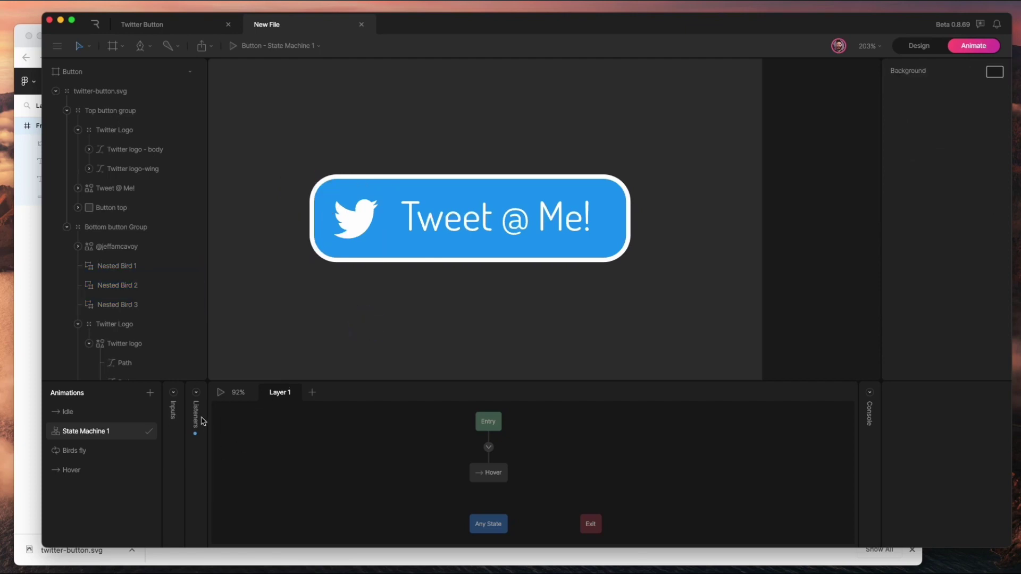
left_click(173, 395)
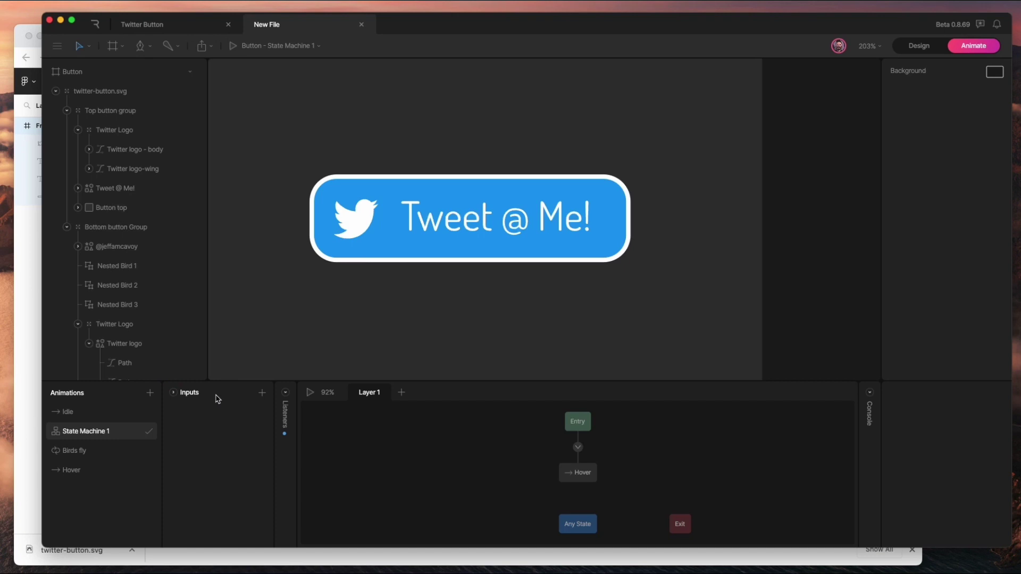
left_click(286, 395)
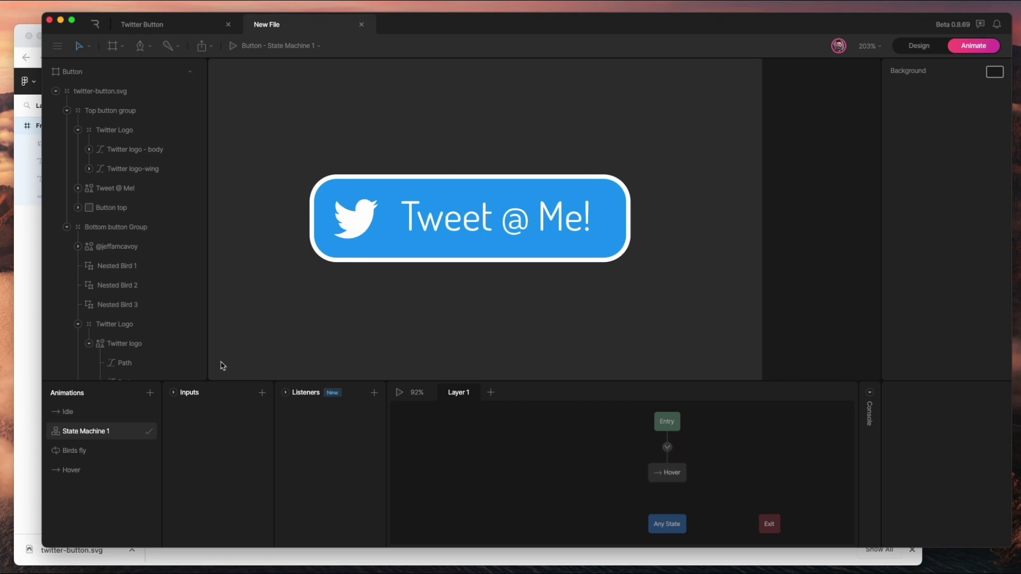
left_click(66, 227)
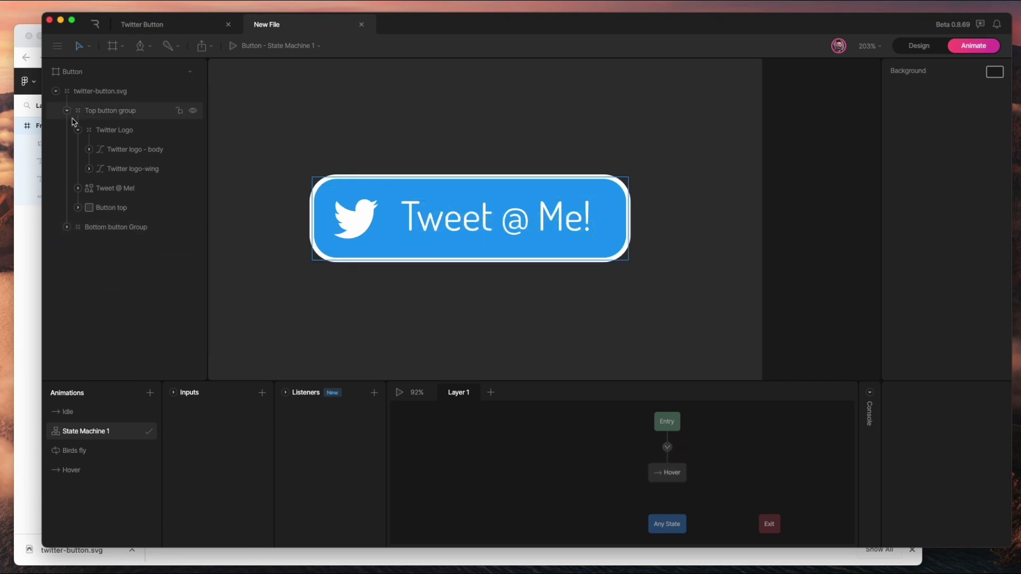
left_click(66, 227)
scroll(109, 238, "down", 1)
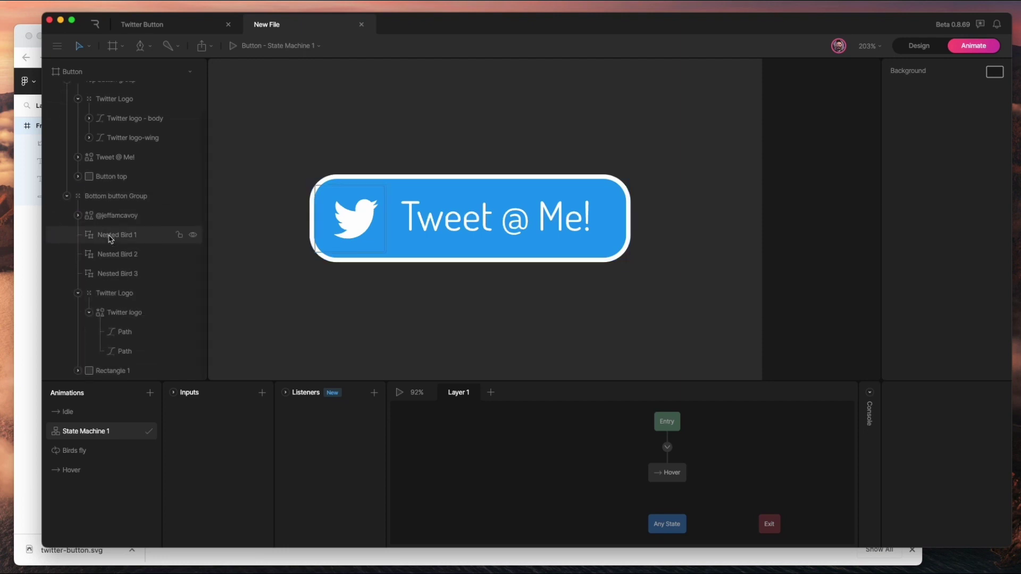
left_click(125, 370)
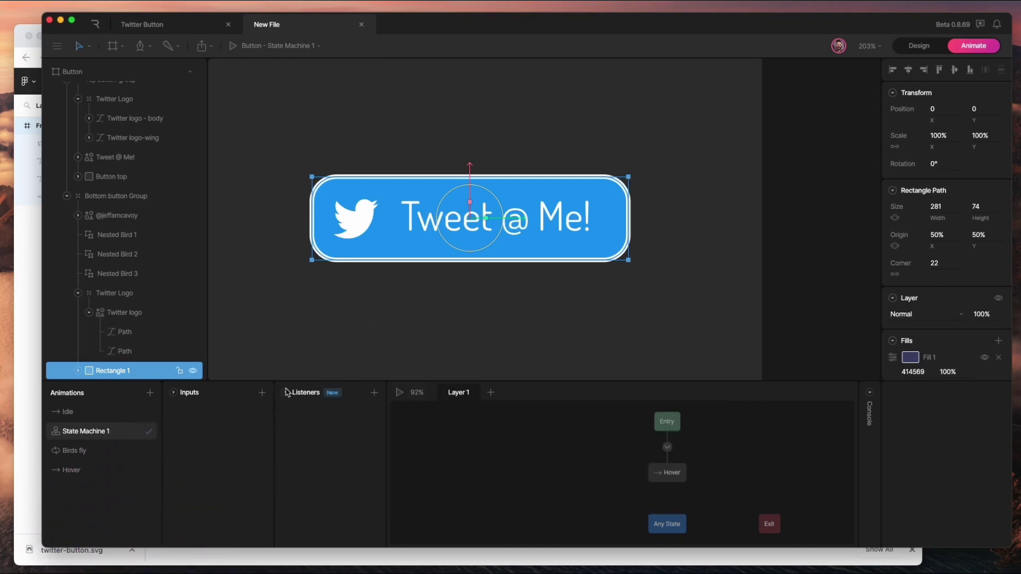
left_click(374, 393)
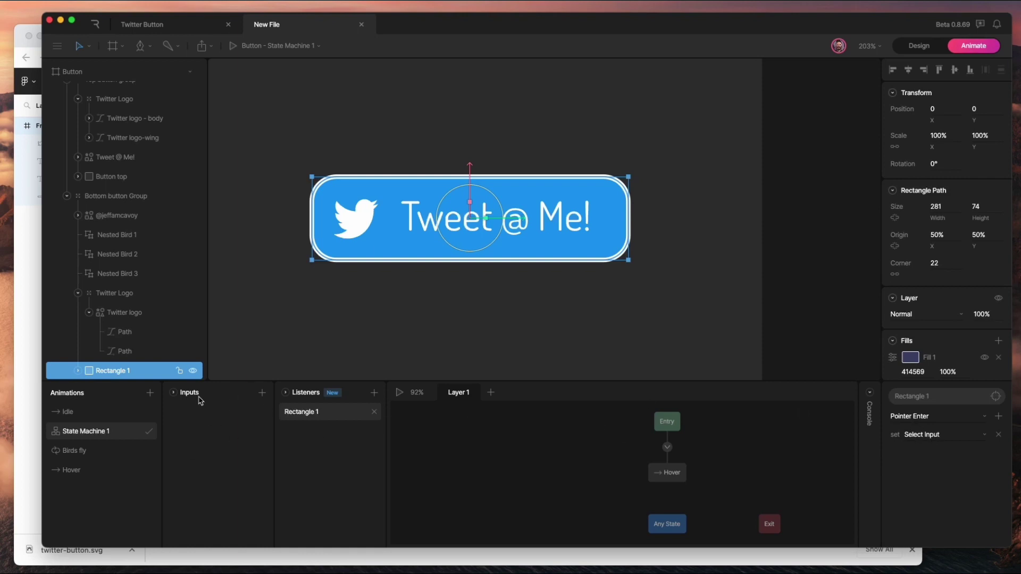
- Add a Boolean input named Hover to State Machine 1
left_click(262, 394)
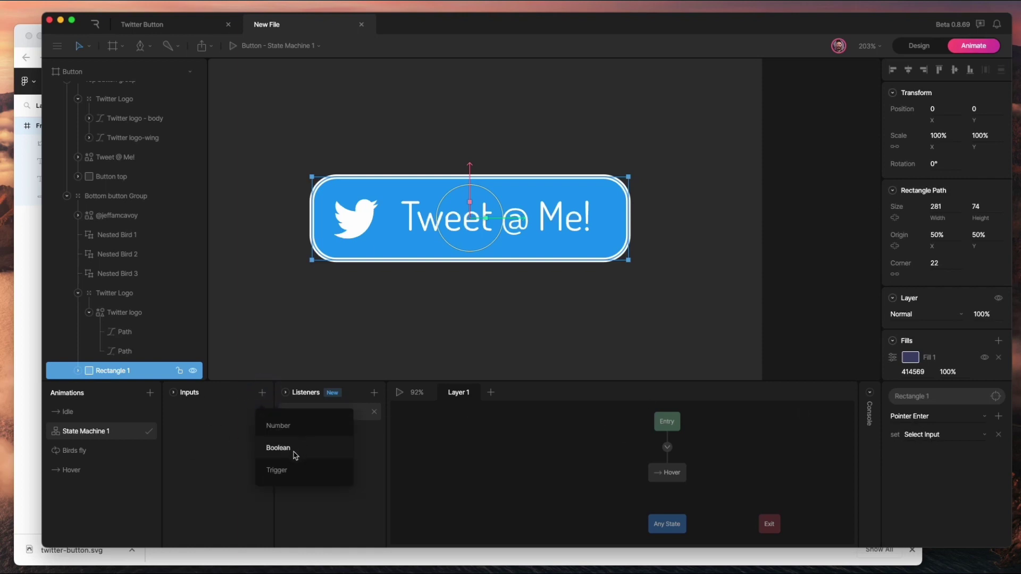
left_click(295, 452)
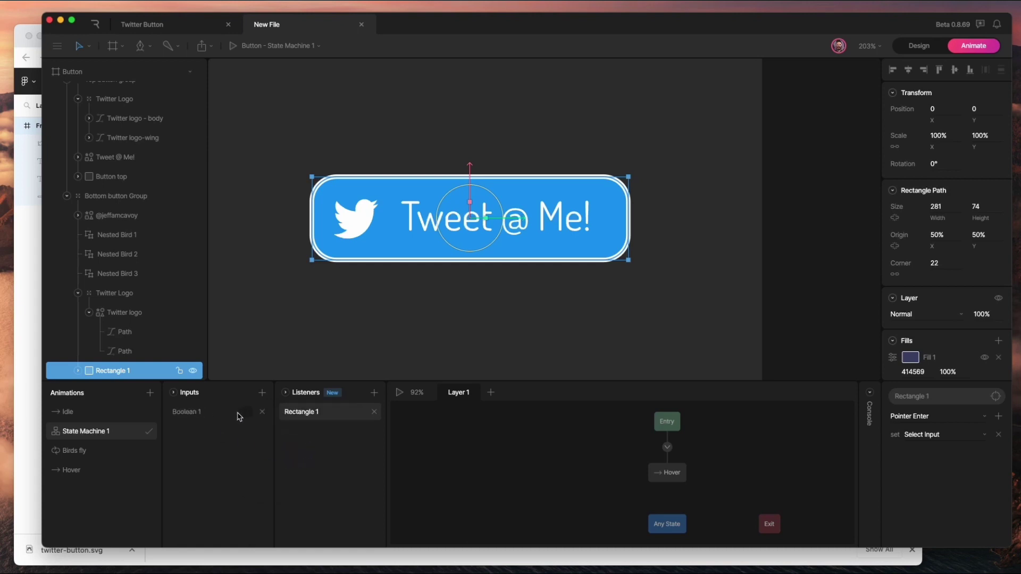
double_click(200, 414)
type("Hover")
key("Return")
- Rename the Rectangle 1 listener as hover in and make it set Hover to true on Pointer Enter
left_click(303, 418)
double_click(332, 414)
type("hov")
left_click(921, 416)
left_click(910, 437)
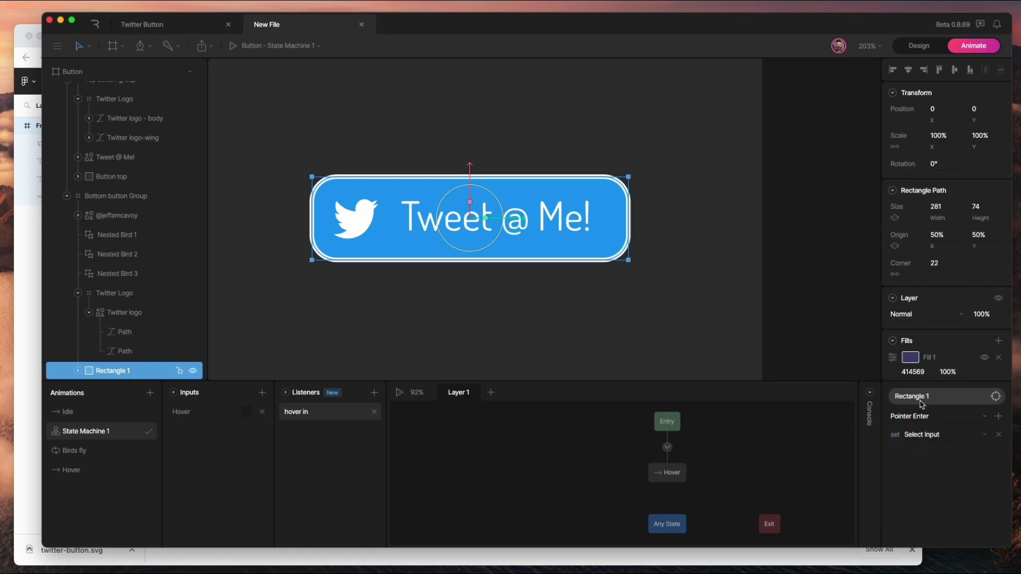
left_click(936, 436)
left_click(932, 454)
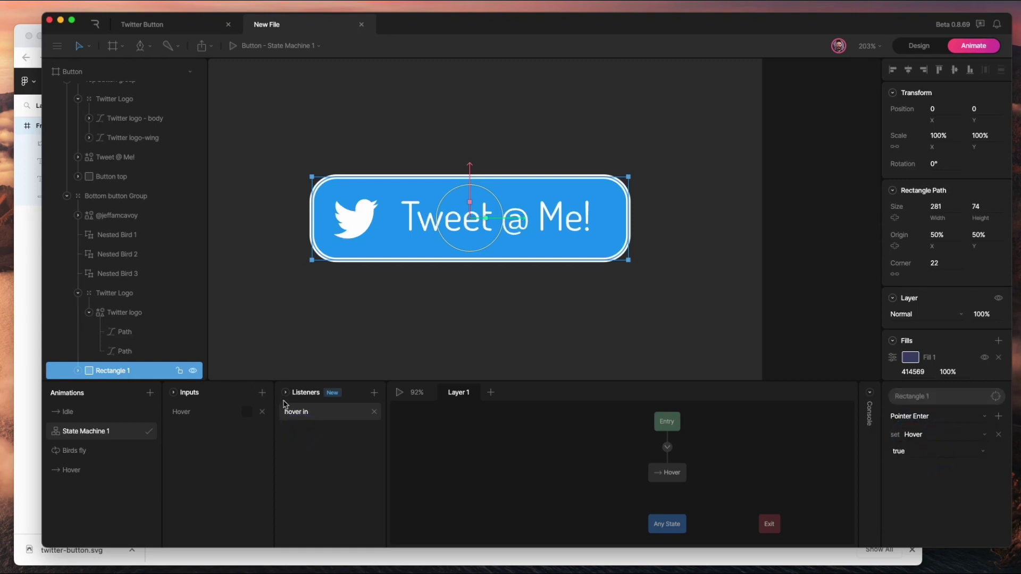
- Add a second listener targeting Rectangle 1 and name it hover out
left_click(374, 393)
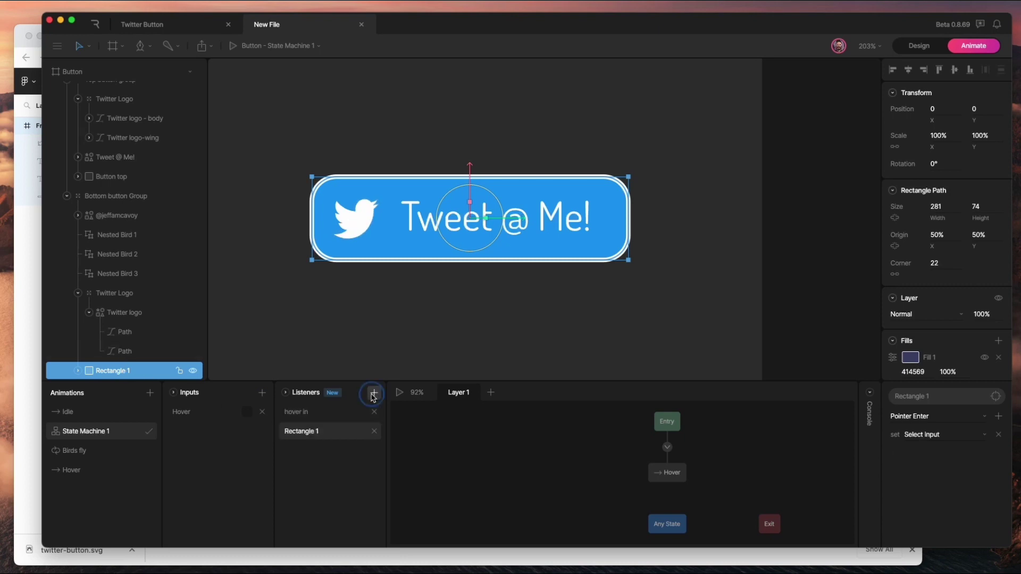
double_click(310, 432)
type("hover out")
key("Return")
- Make the hover out listener set Hover to false on Pointer Exit, and preview the state machine
left_click(950, 420)
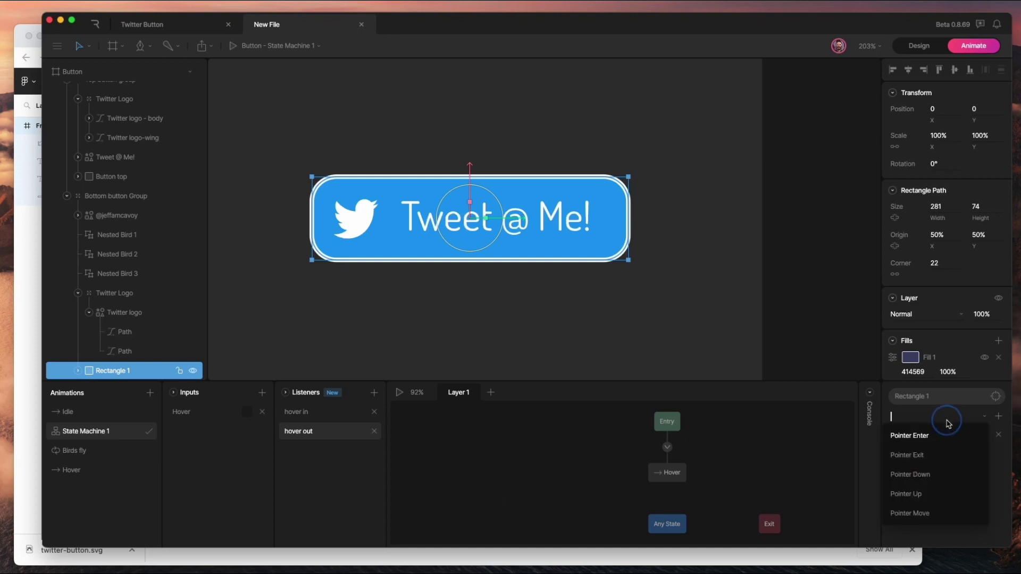
left_click(931, 455)
left_click(939, 436)
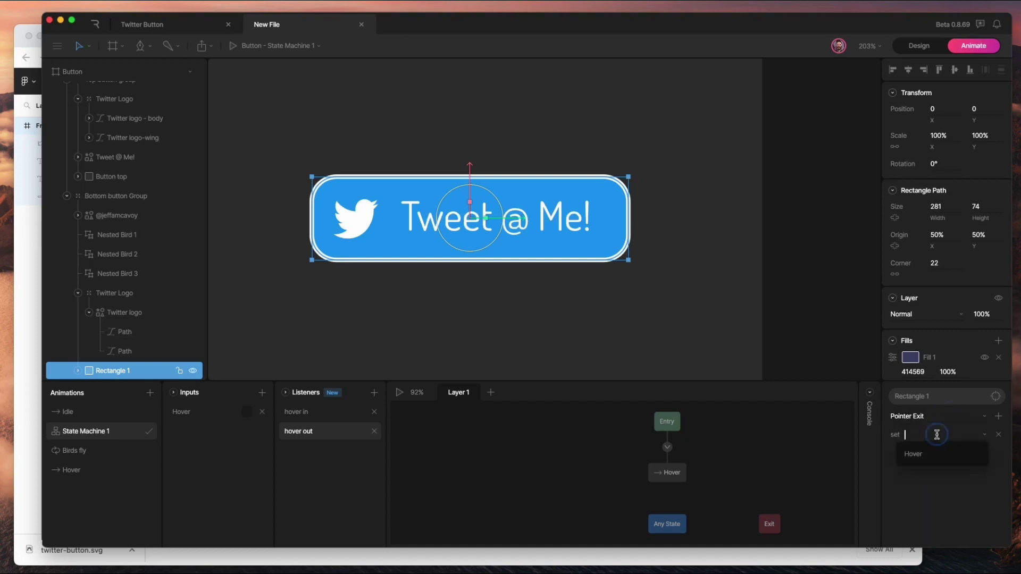
left_click(926, 453)
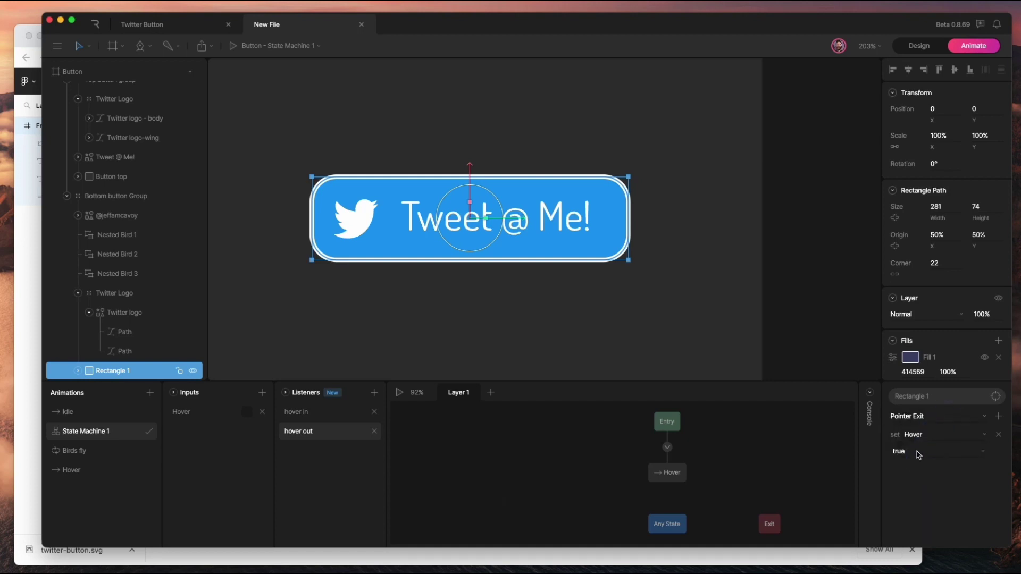
left_click(918, 455)
left_click(917, 479)
left_click(935, 455)
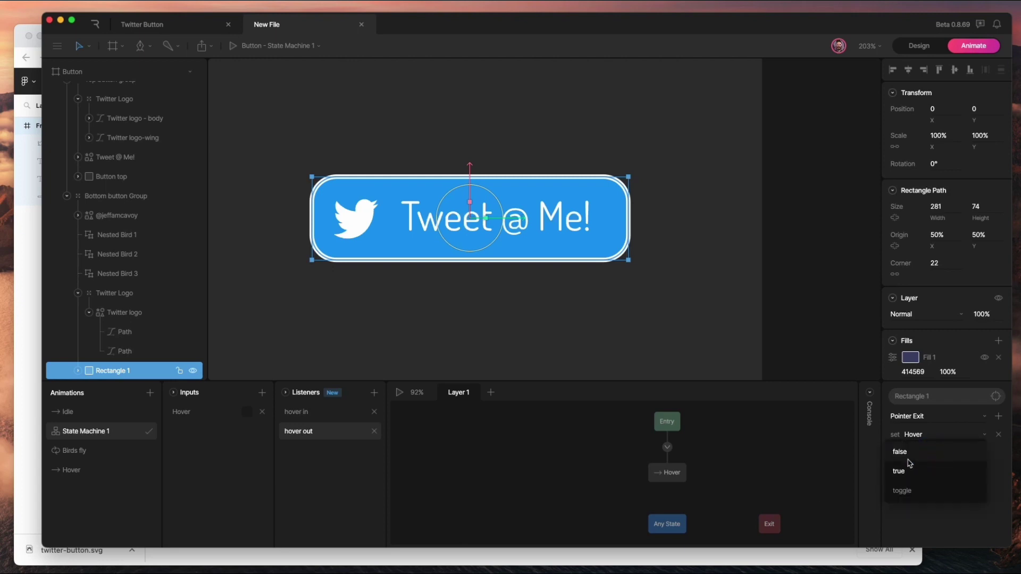
left_click(911, 464)
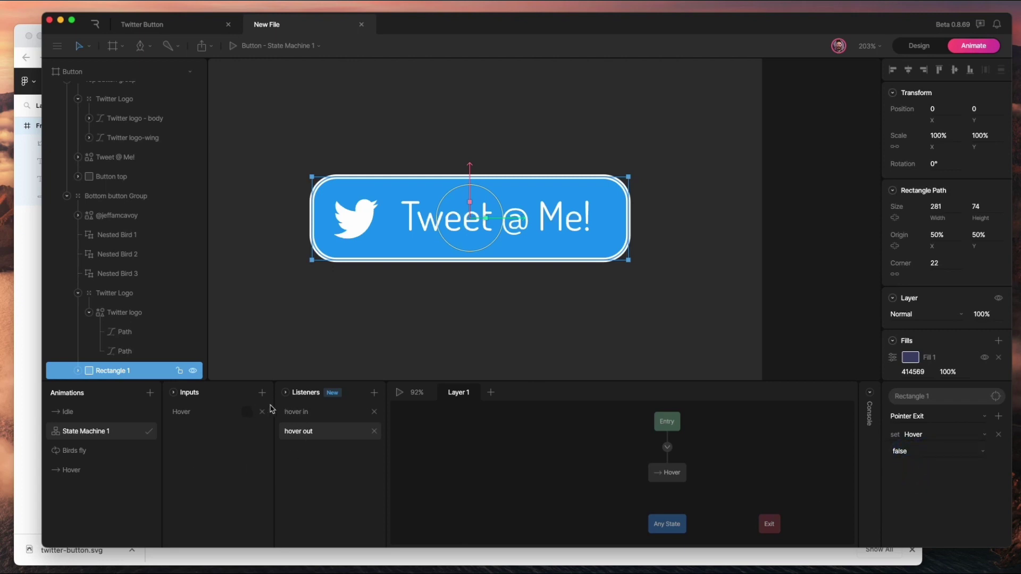
left_click(400, 392)
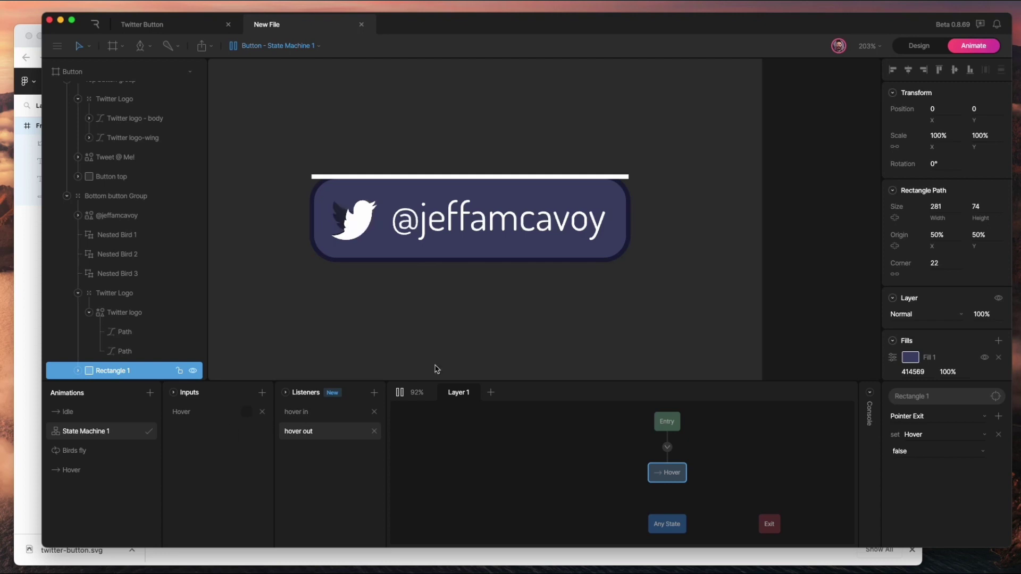
left_click(398, 393)
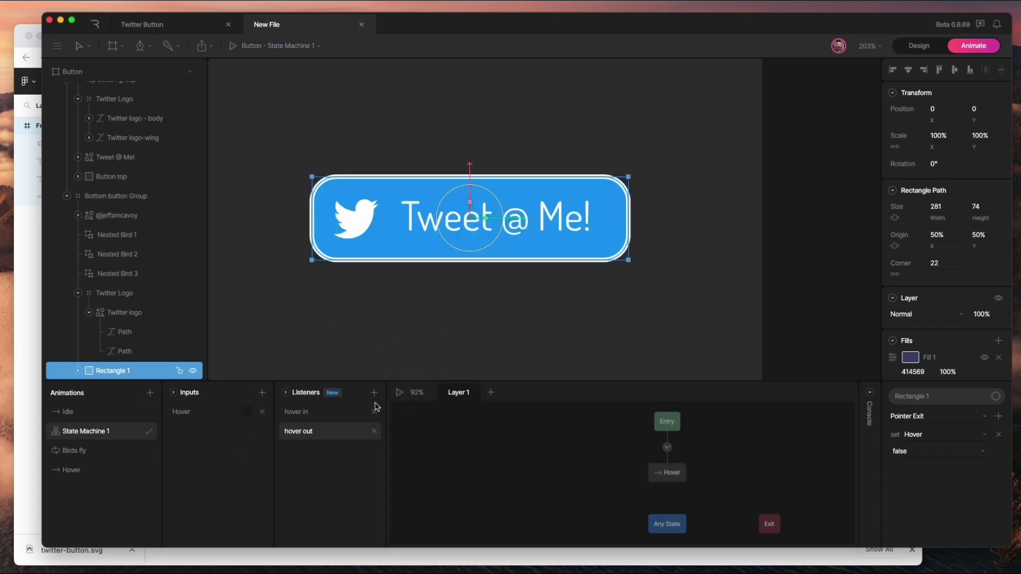
- Move the Entry state away from Hover and delete the transition between them in Layer 1
left_click(664, 425)
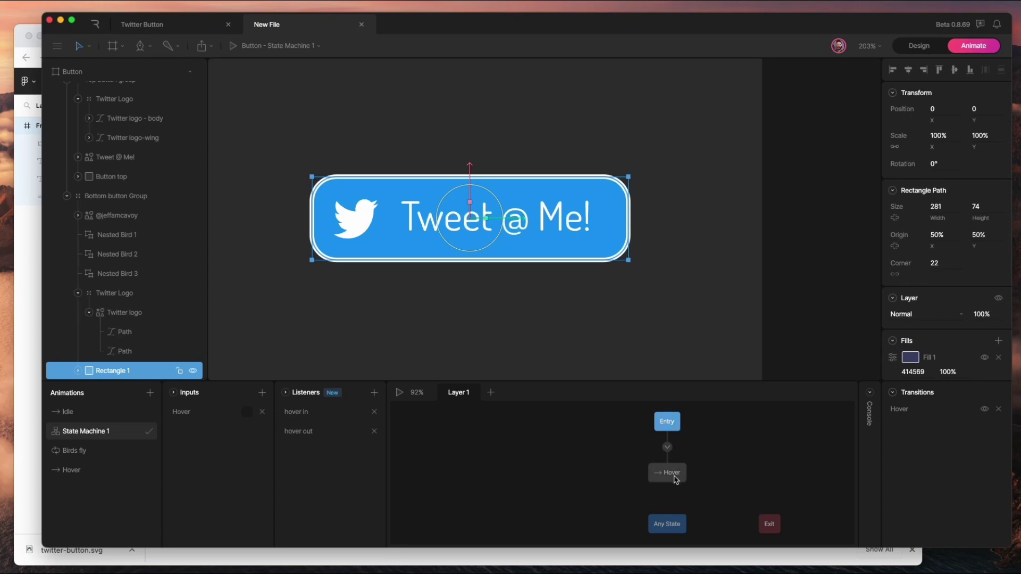
left_click_drag(672, 425, 629, 461)
key("Delete")
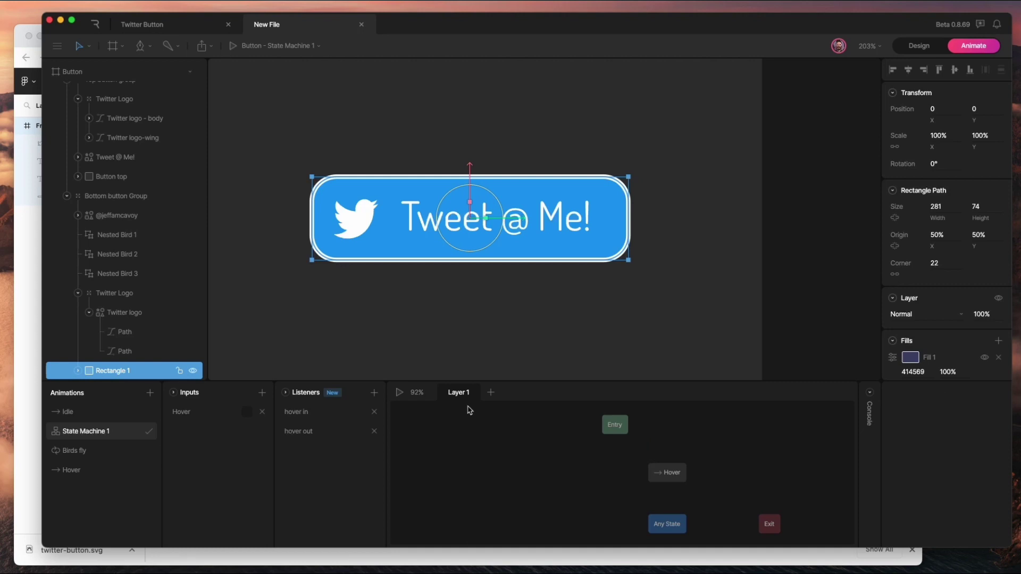
- Add the Idle timeline as a state reached from Entry, spaced apart from Hover, and preview the state machine
left_click_drag(95, 412, 607, 472)
left_click(607, 473)
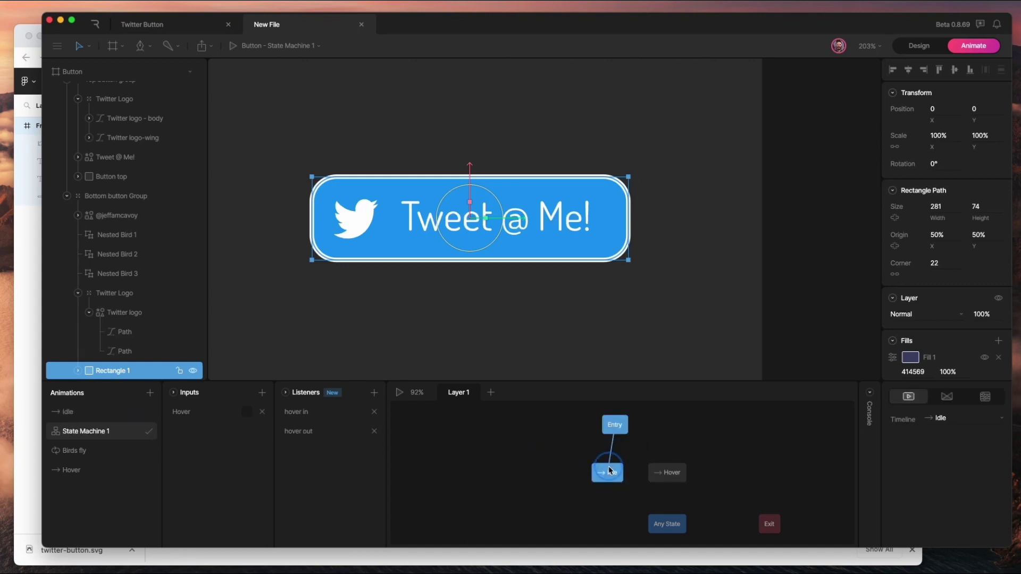
left_click_drag(671, 473, 719, 473)
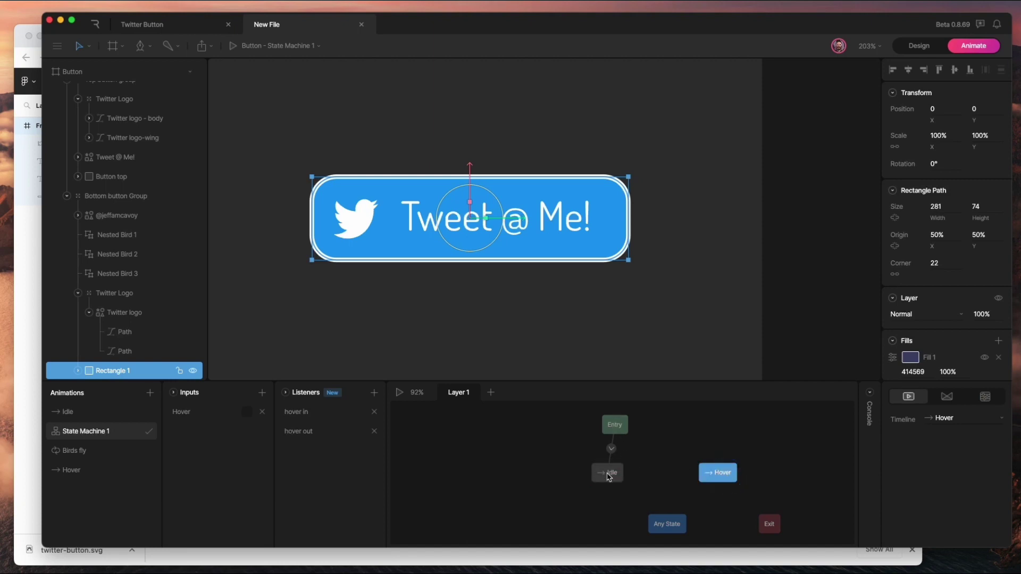
left_click(400, 392)
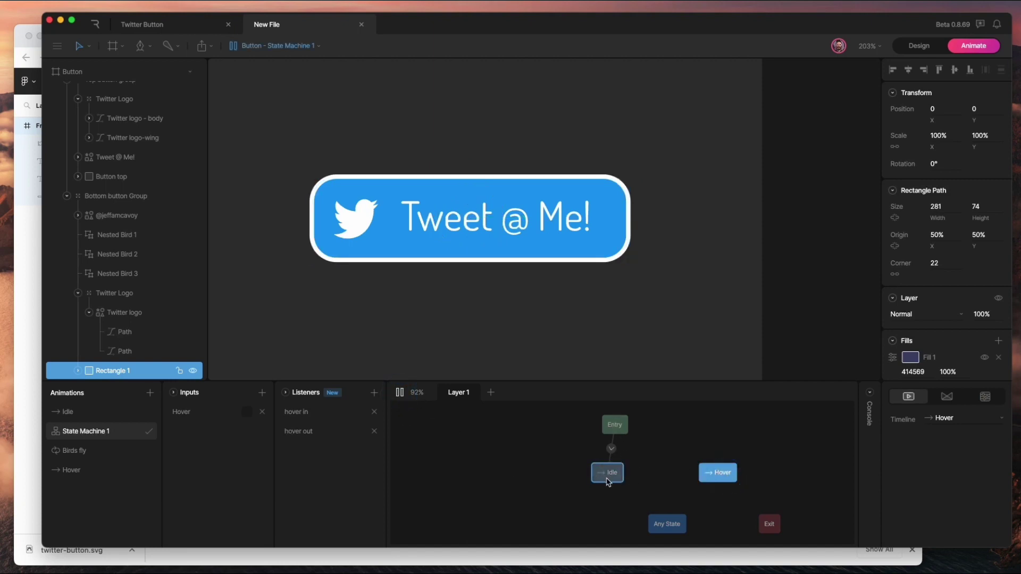
left_click(400, 393)
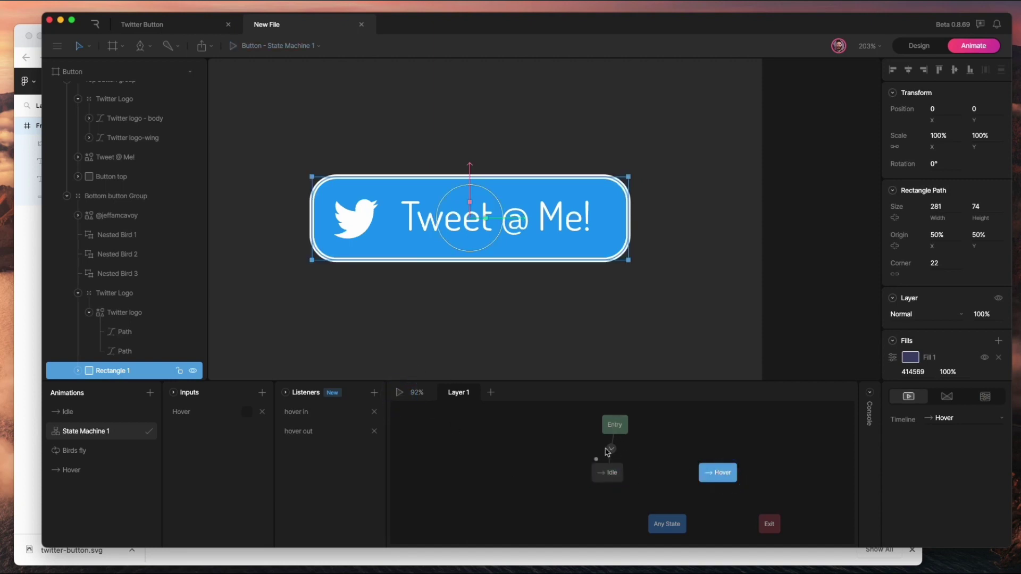
- Create a transition from Idle to Hover with the condition that the Hover input is true
left_click_drag(630, 474, 717, 474)
left_click(660, 476)
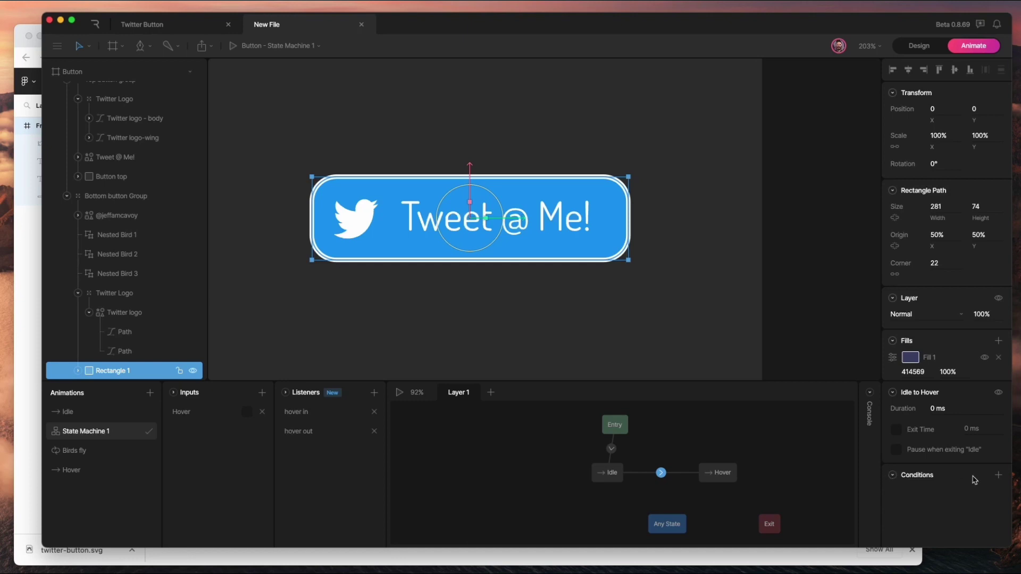
left_click(998, 477)
left_click(985, 494)
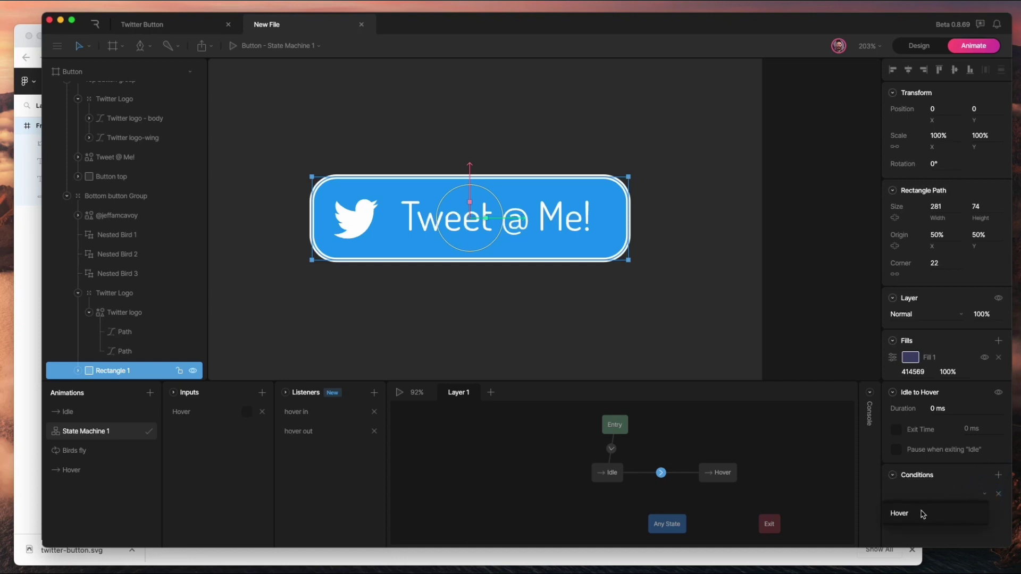
left_click(924, 517)
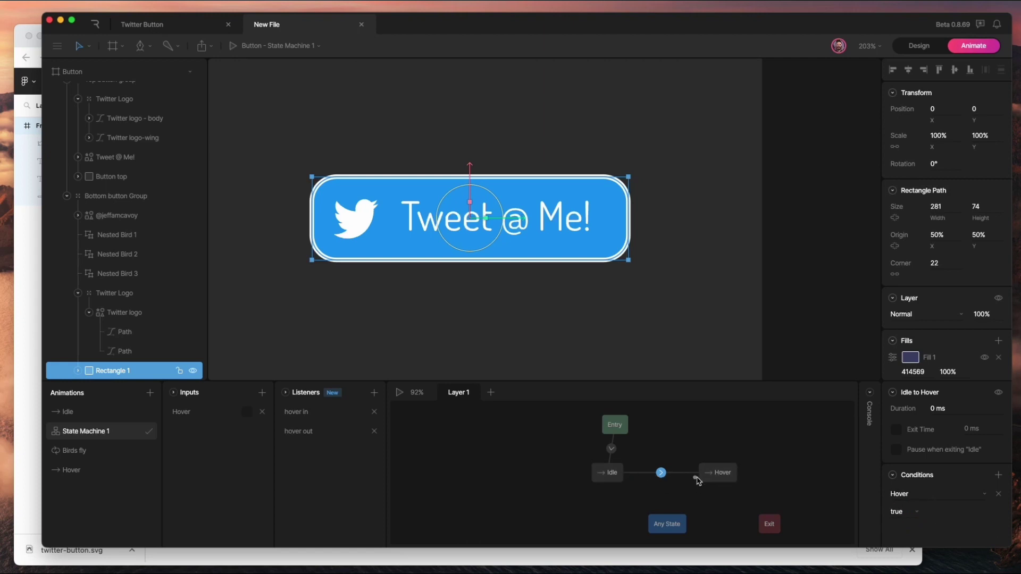
- Create a return transition from Hover to Idle with the condition that the Hover input is false
left_click_drag(697, 477, 630, 478)
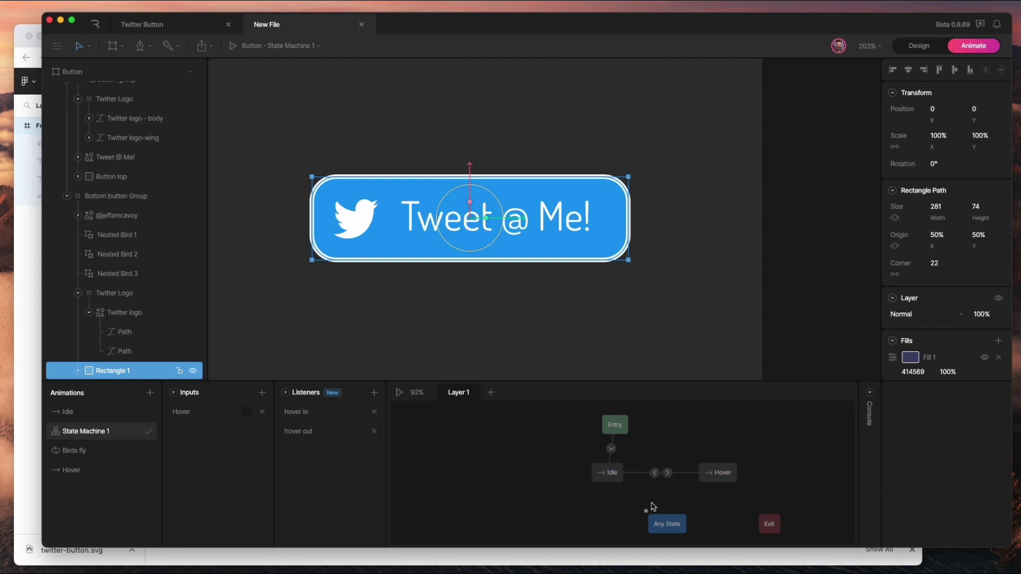
left_click(654, 473)
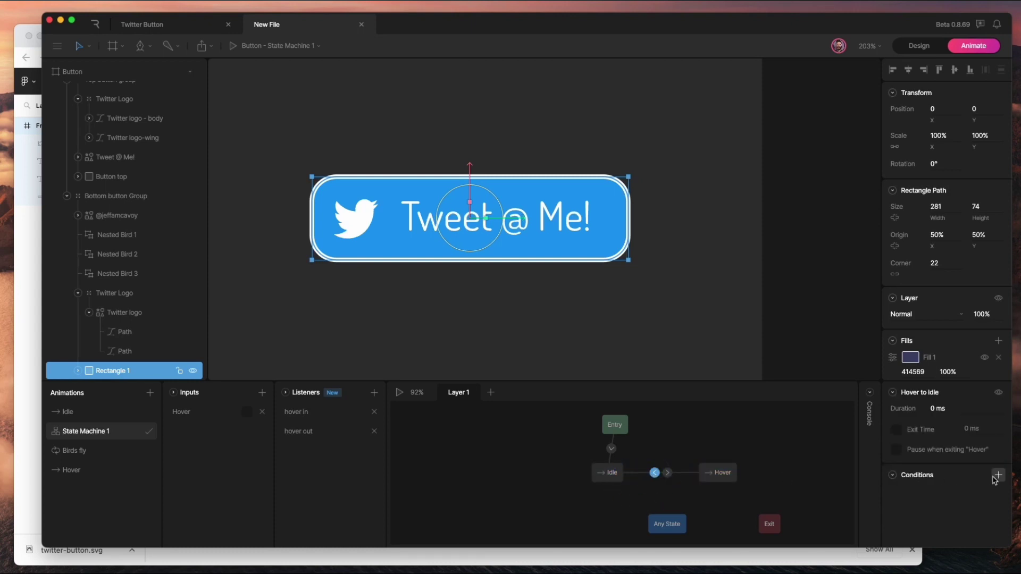
left_click(998, 475)
left_click(913, 515)
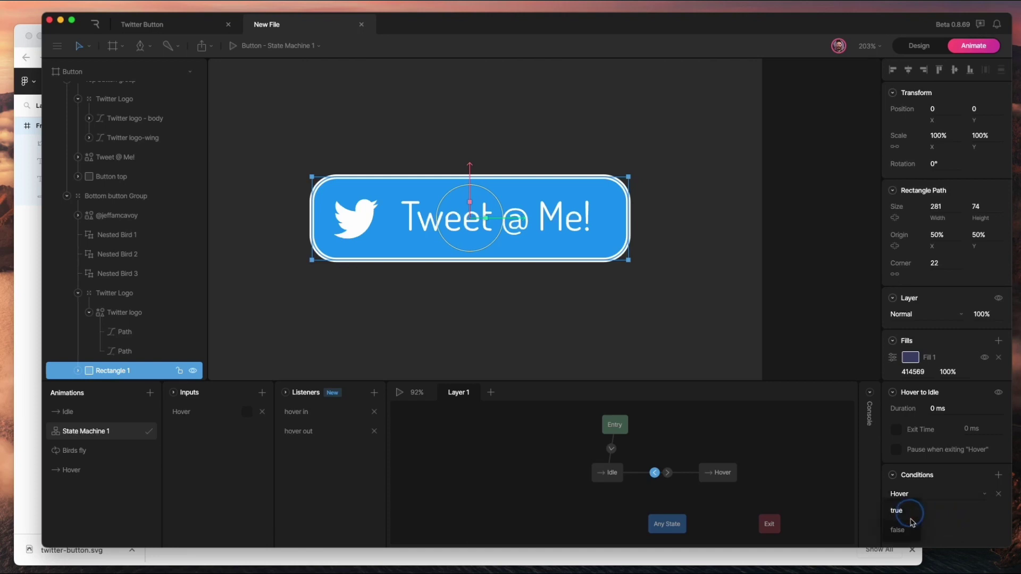
left_click(904, 530)
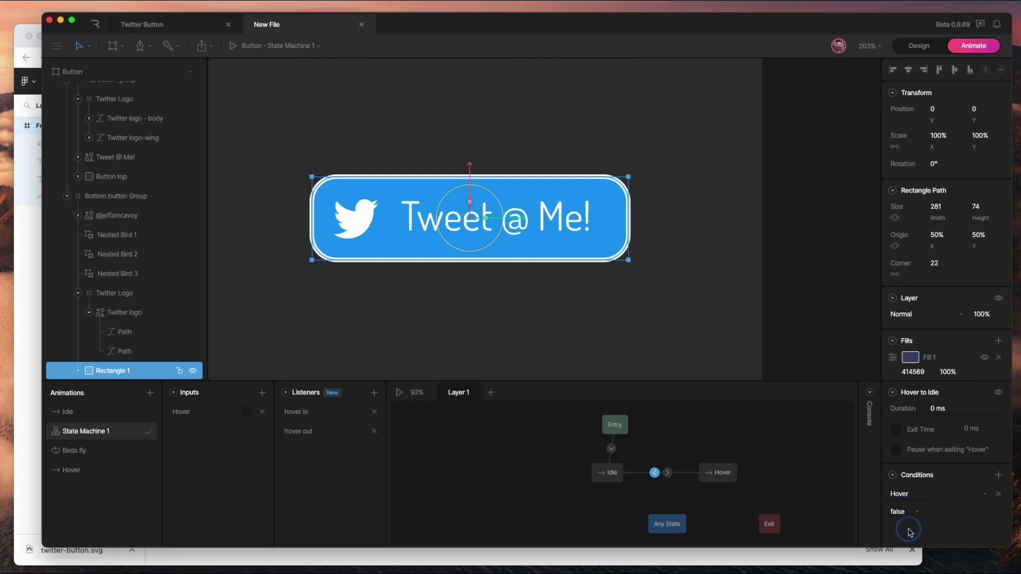
left_click(465, 461)
- Preview the button's hover behaviour and set the Hover to Idle transition's duration to 200 ms
left_click(399, 393)
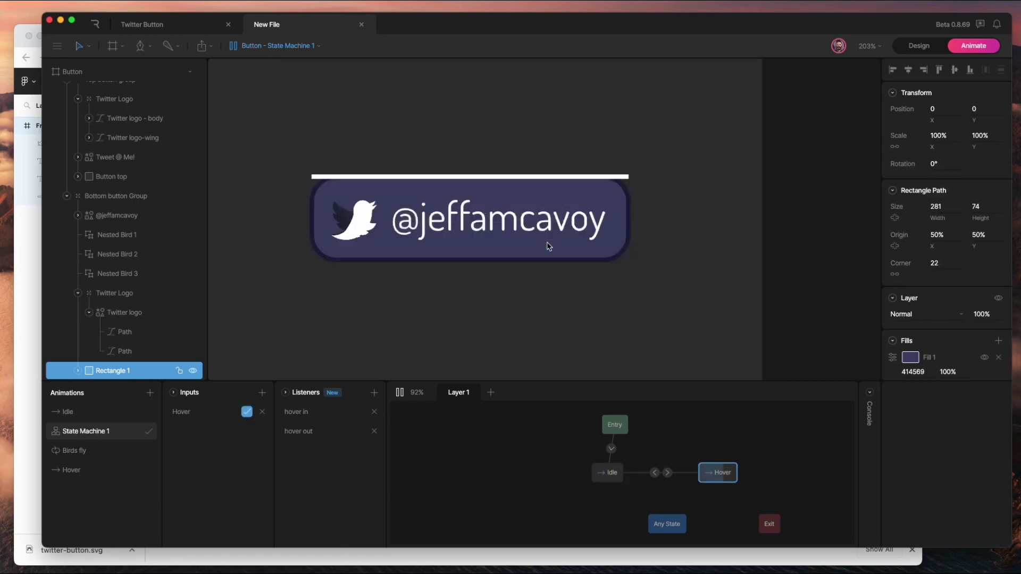
left_click(655, 473)
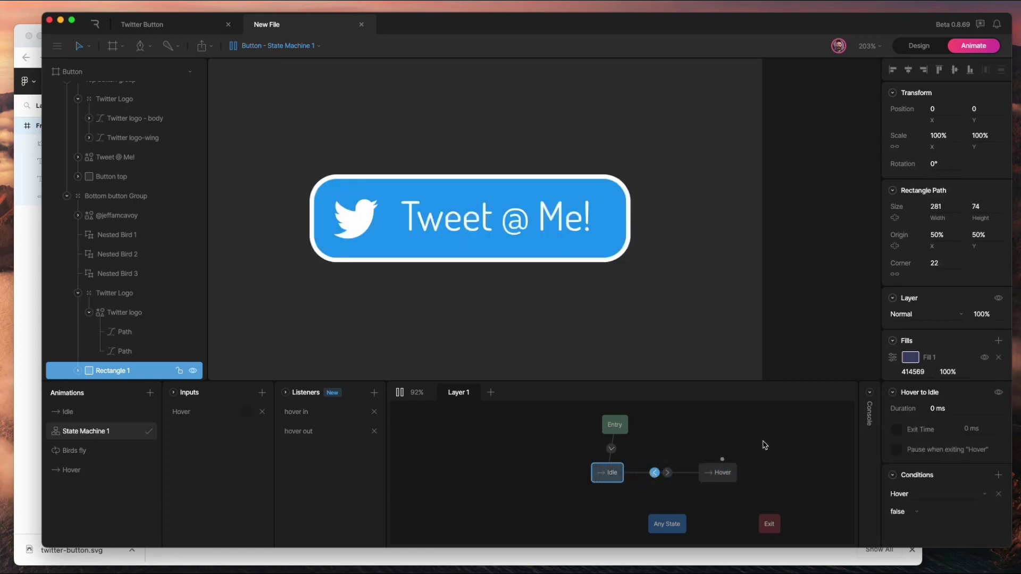
left_click(956, 408)
type("200")
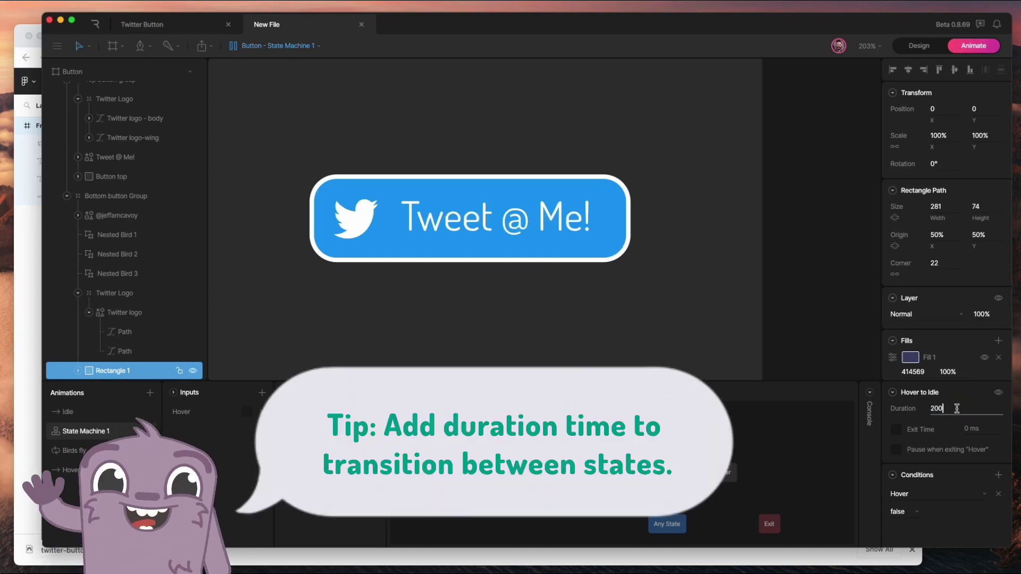
key("Return")
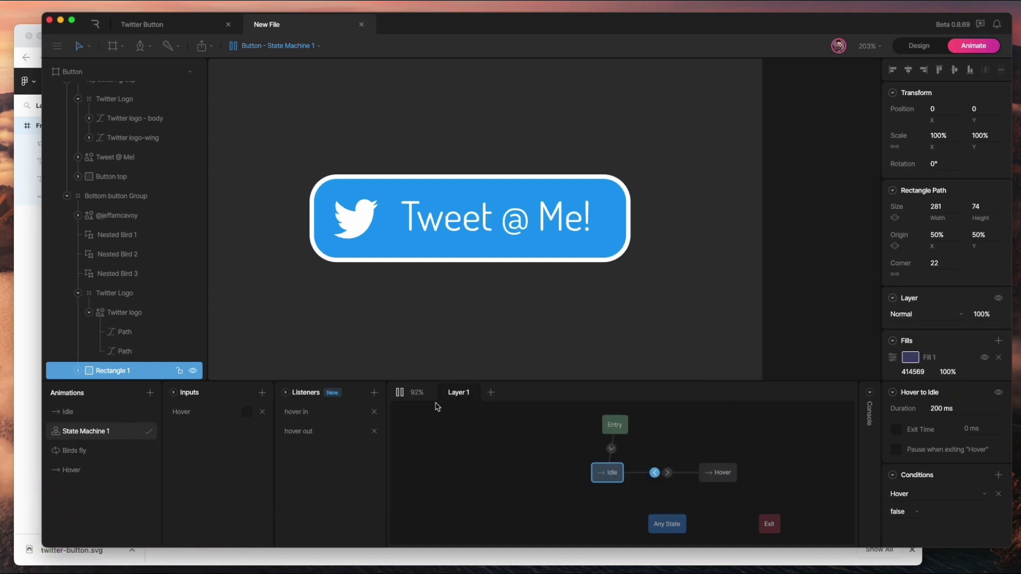
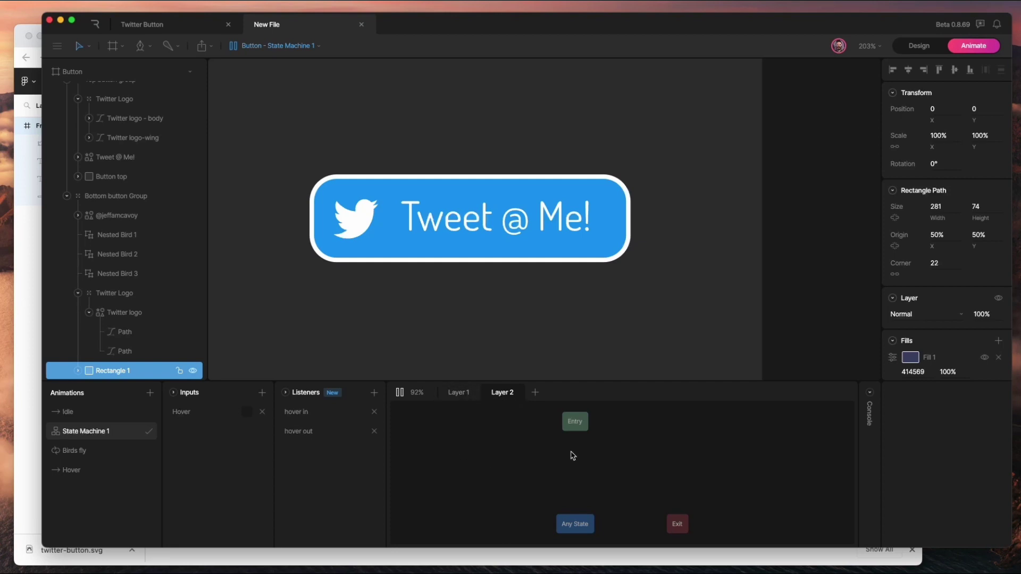
- Play back the Birds fly timeline and add it as a state near Entry in Layer 2 of State Machine 1
left_click(91, 459)
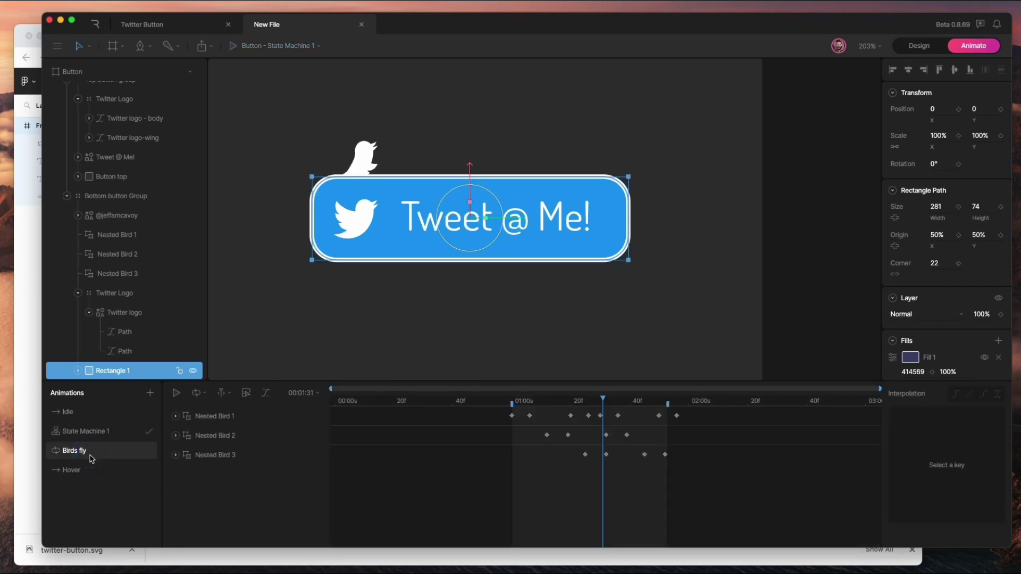
key("space")
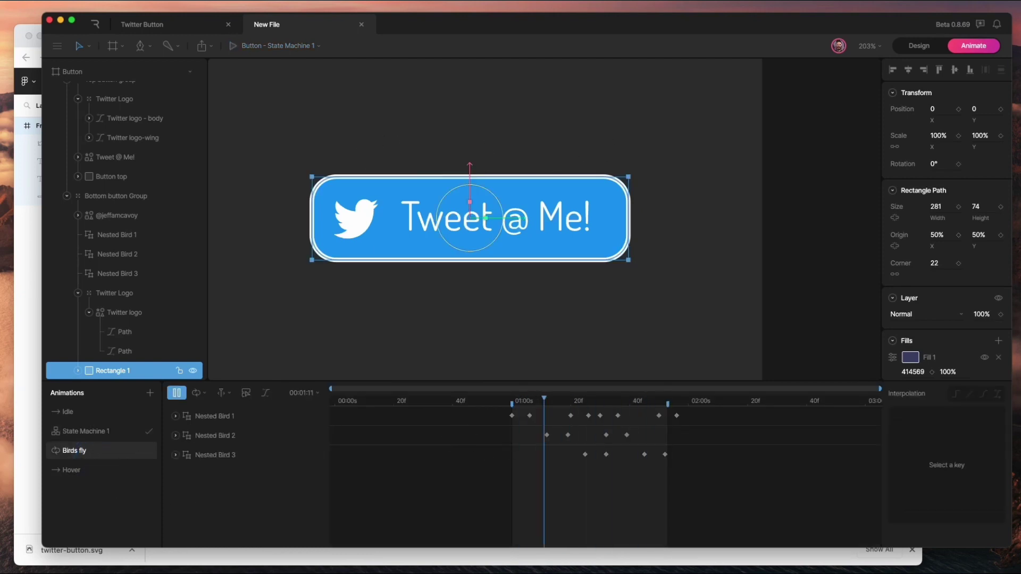
left_click(85, 431)
left_click_drag(75, 451, 615, 468)
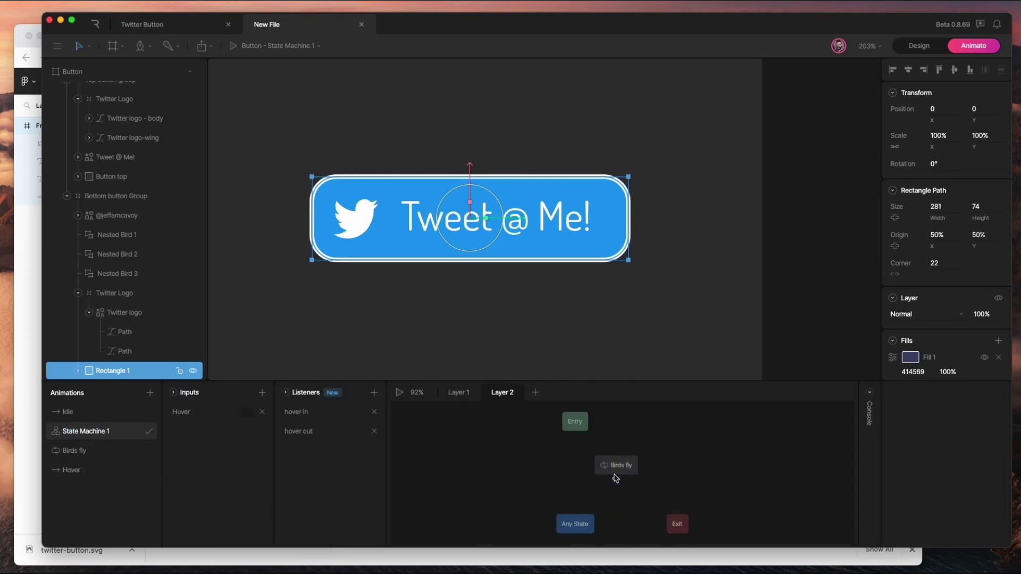
left_click_drag(581, 427, 610, 450)
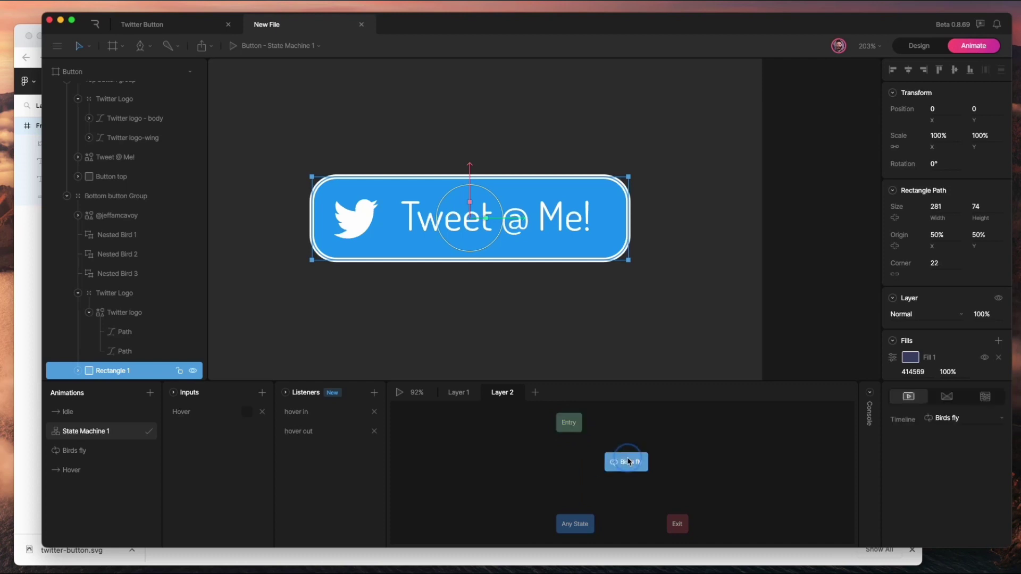
- Add the Idle timeline as a state connected from Entry in Layer 2 and position the Birds fly state beside it
left_click(77, 413)
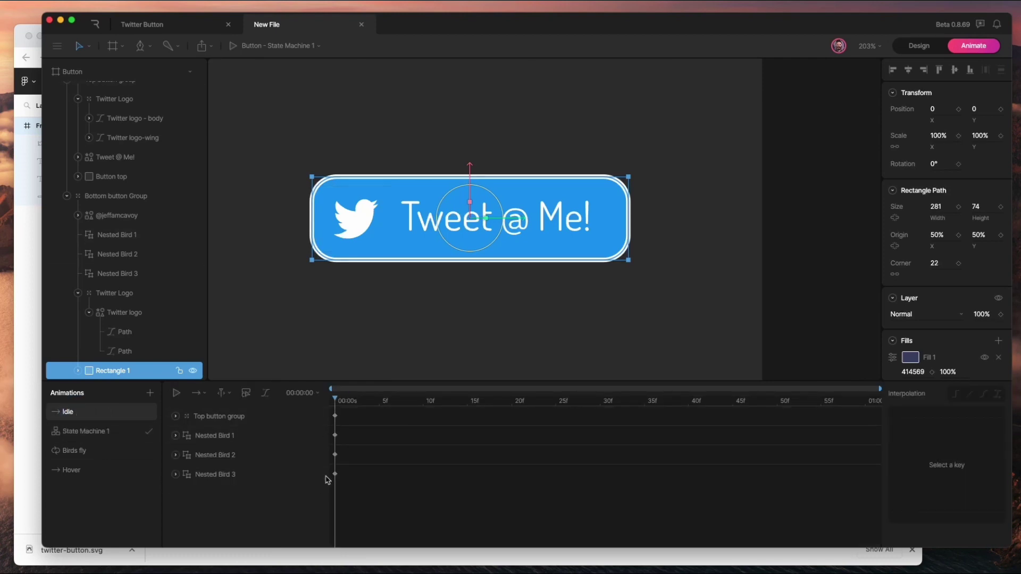
left_click(90, 431)
left_click_drag(80, 414, 562, 464)
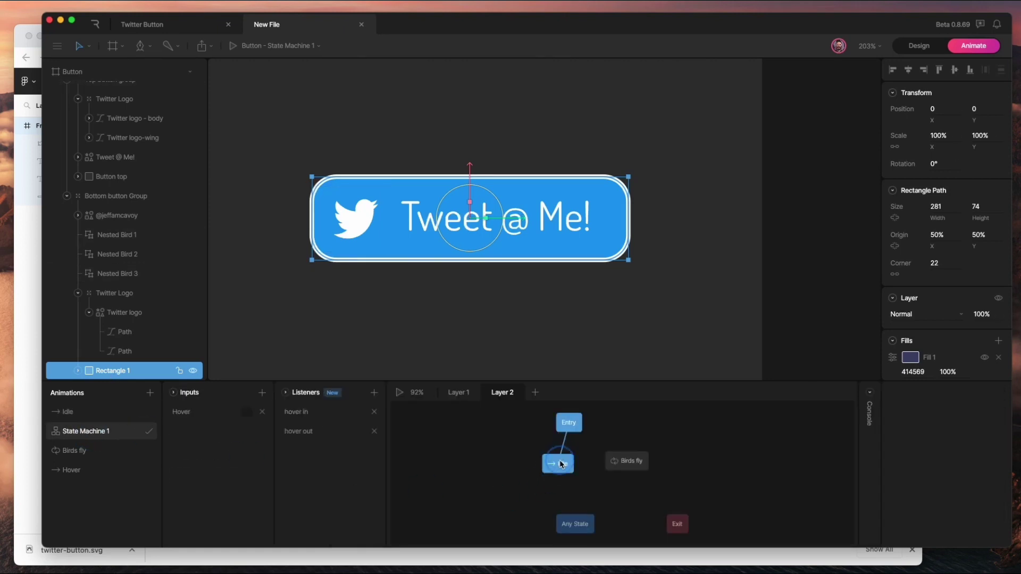
left_click(624, 462)
left_click_drag(625, 463, 650, 464)
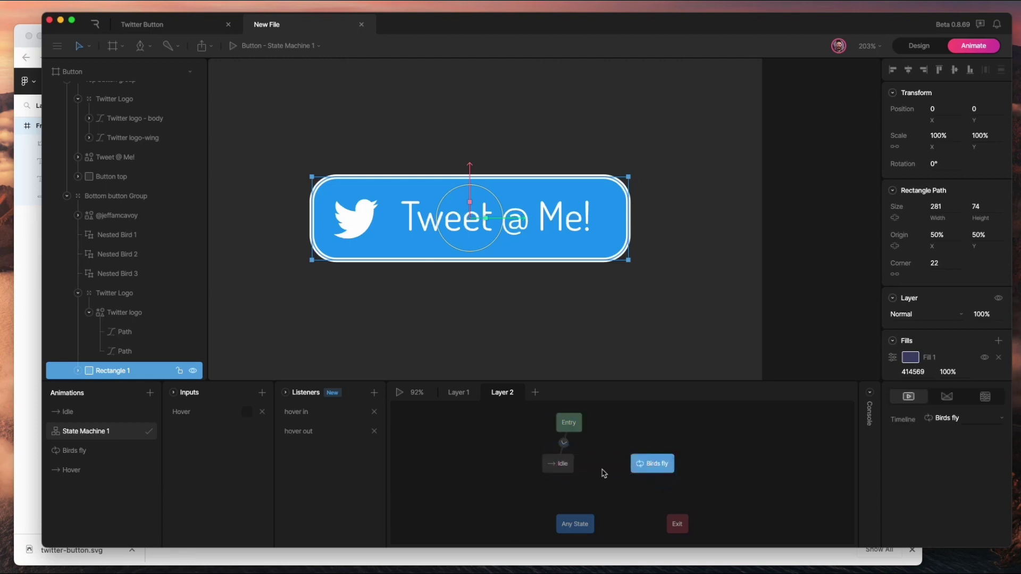
- Create a transition from Idle to Birds fly with the condition that the Hover input is true
left_click_drag(580, 471, 651, 465)
left_click(602, 464)
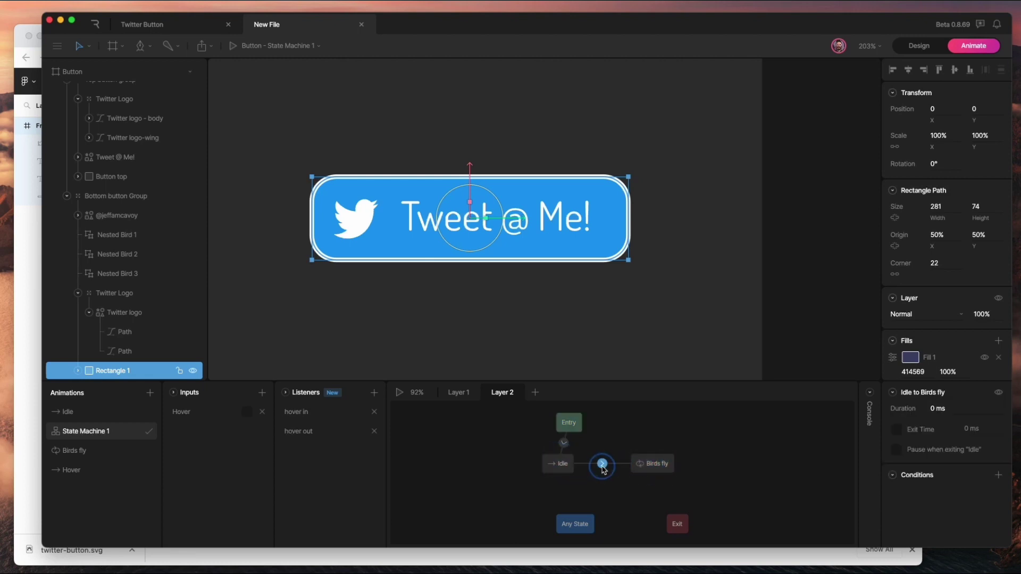
left_click(998, 475)
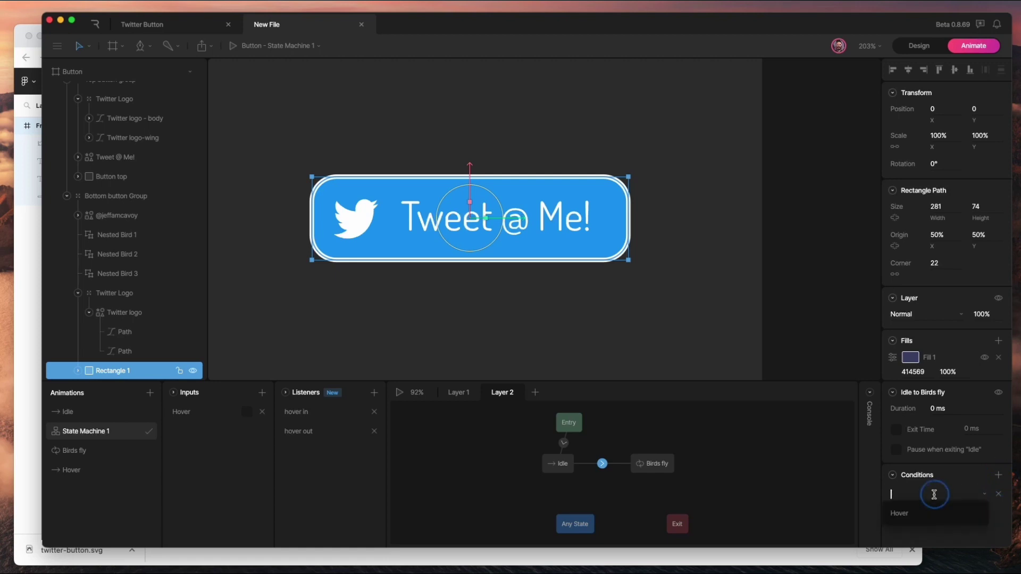
left_click(908, 515)
left_click(904, 524)
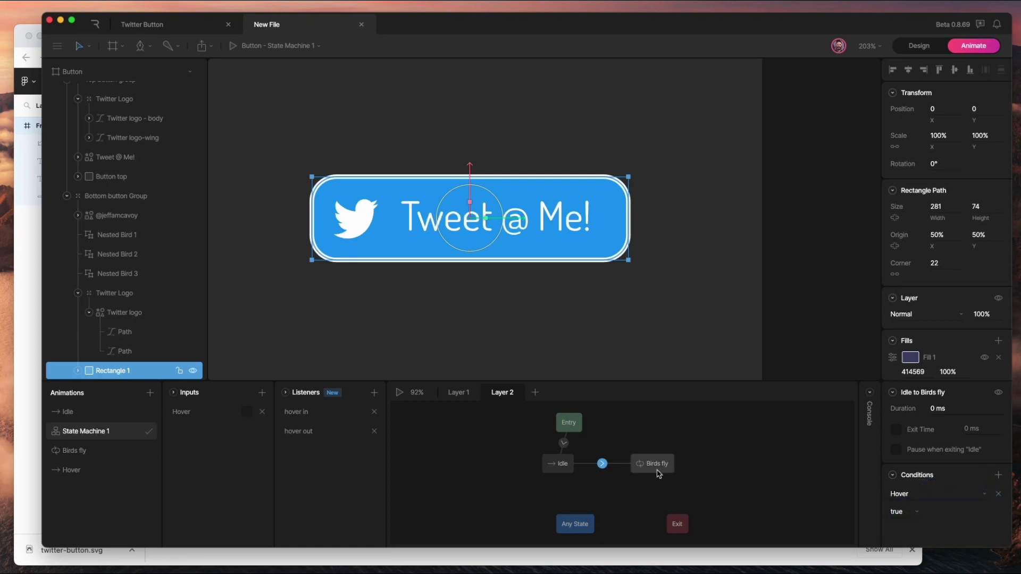
- Create a return transition from Birds fly to Idle with the condition that the Hover input is false
left_click(554, 470)
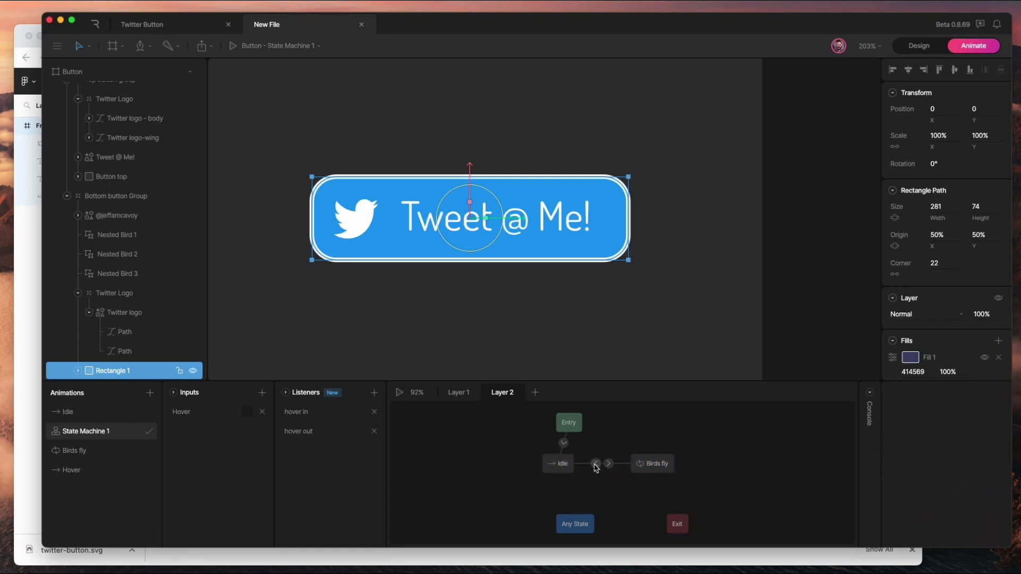
left_click(596, 464)
left_click(998, 476)
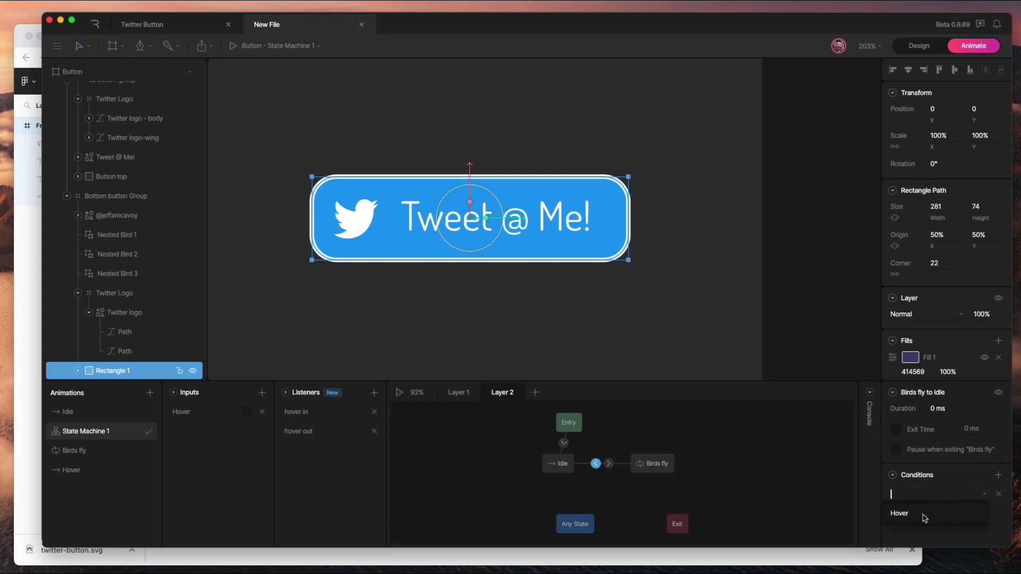
left_click(925, 519)
left_click(904, 516)
left_click(904, 530)
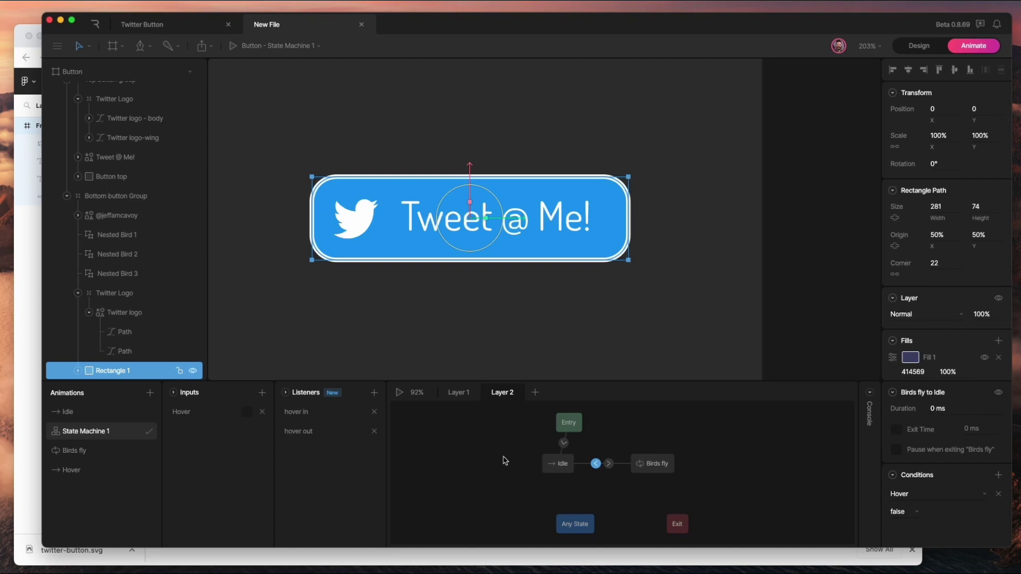
- Play State Machine 1 and preview the button's hover and exit behaviour with the birds flying
left_click(485, 450)
left_click(399, 392)
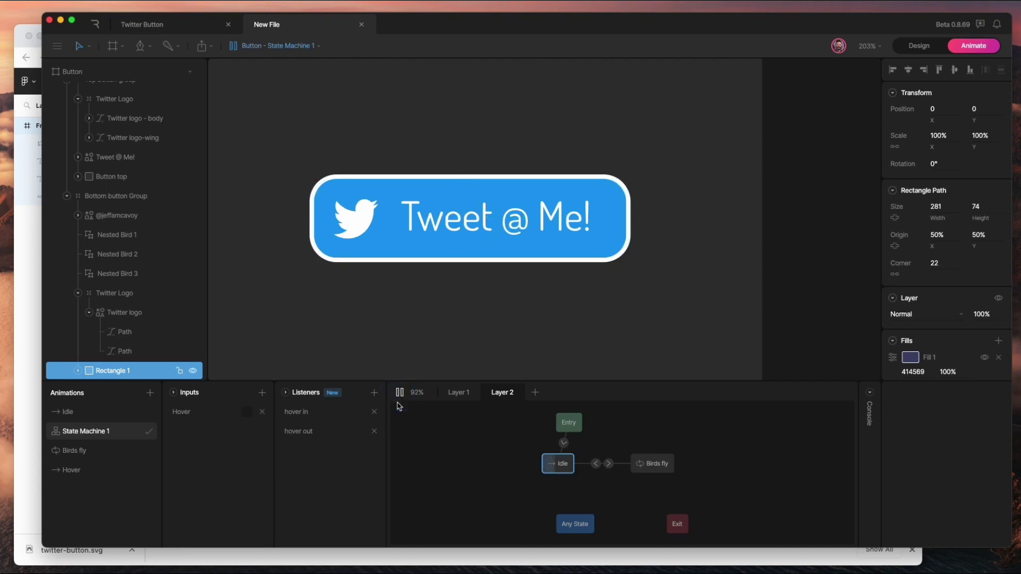
mouse_move(468, 197)
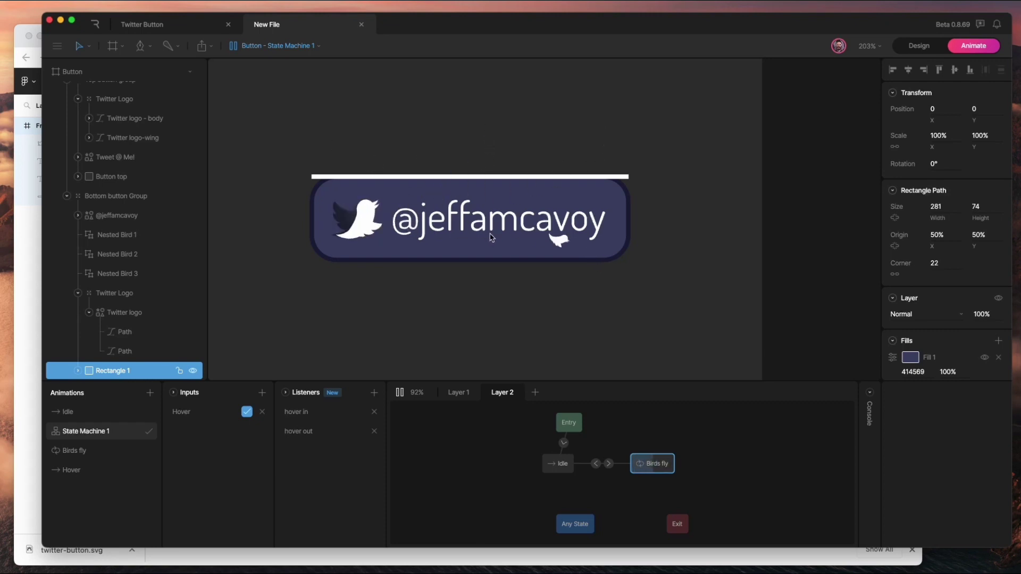
mouse_move(567, 325)
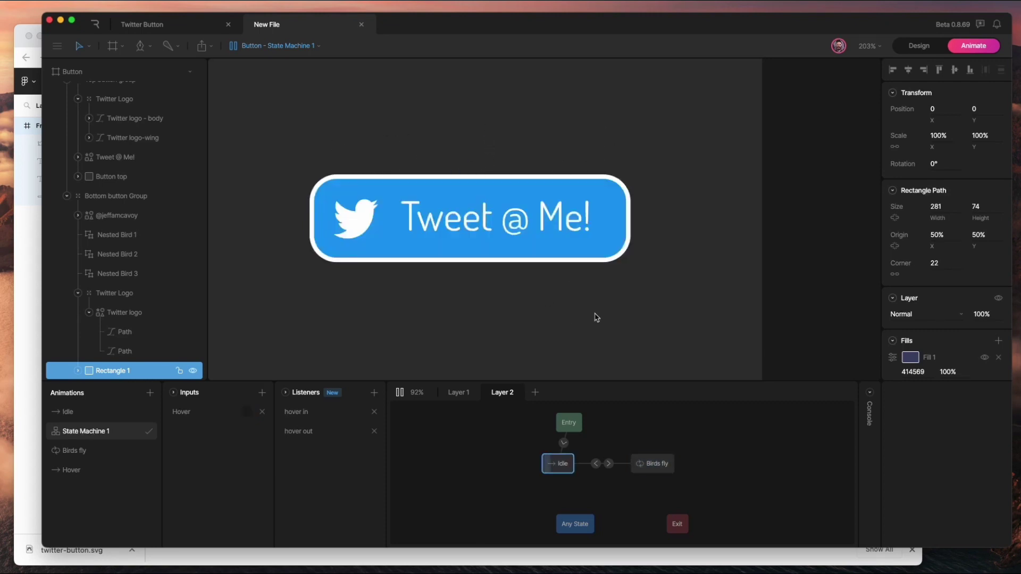
mouse_move(541, 246)
- Reorder the state machine layers so Layer 2 comes before Layer 1, and preview the hover behaviour again
mouse_move(502, 398)
left_click_drag(509, 399, 447, 398)
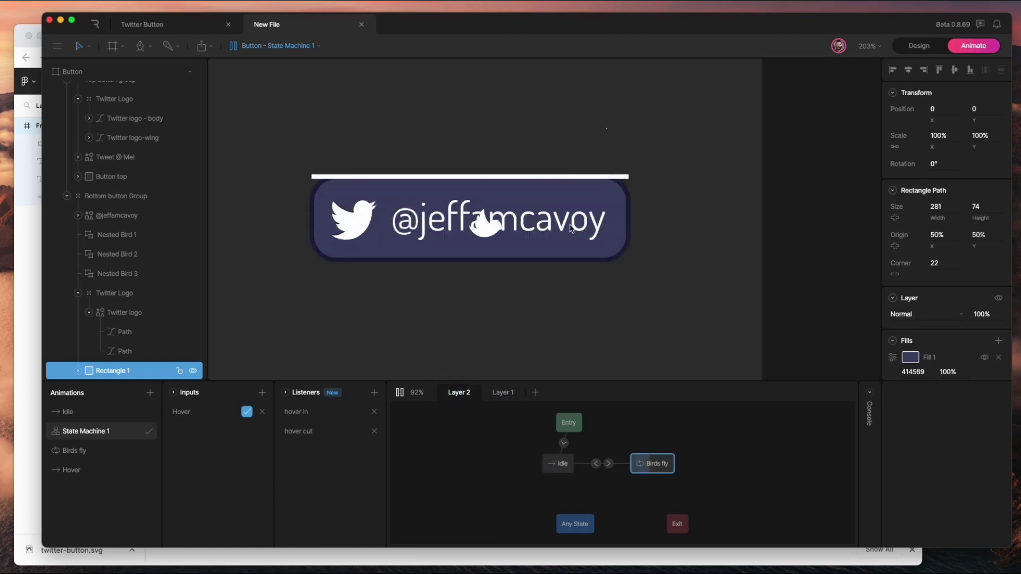
mouse_move(576, 232)
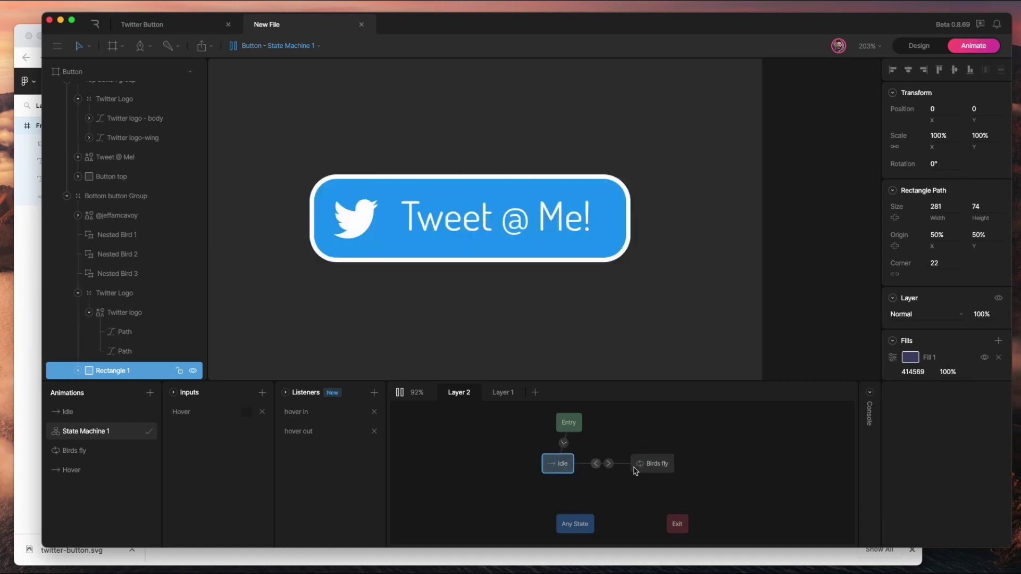
- Edit the duration of the Birds fly to Idle transition
left_click(596, 465)
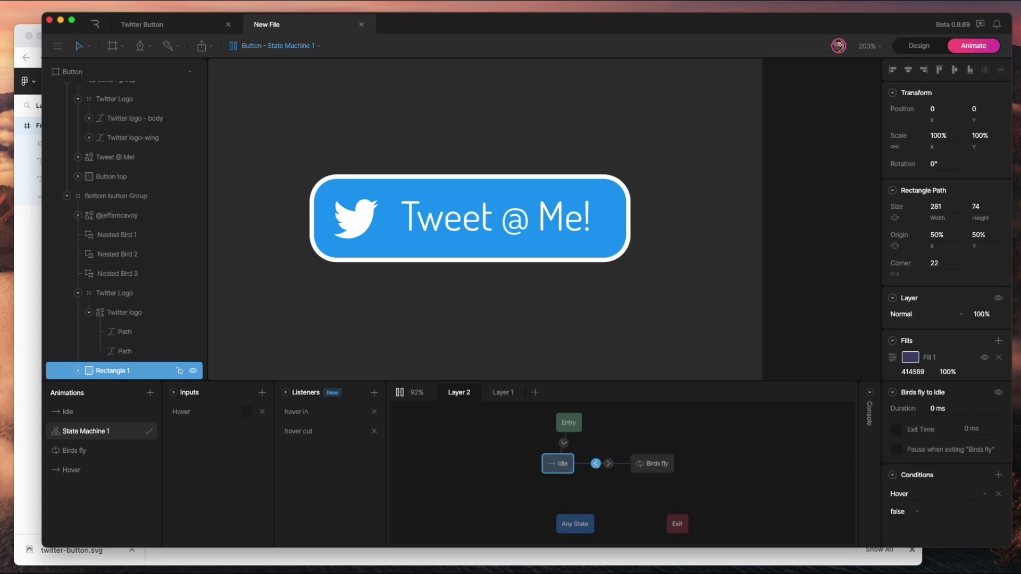
left_click(962, 416)
key("Return")
- Extend the Birds fly timeline's work area end to about 02:20, stretch all bird keyframes to fill it, and play it back
left_click(102, 450)
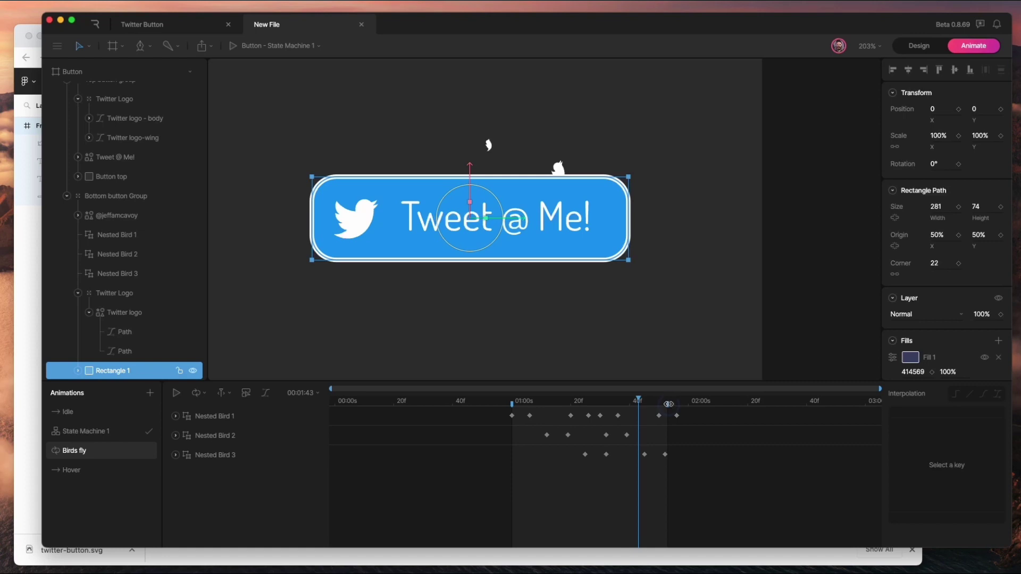
left_click_drag(668, 405, 748, 411)
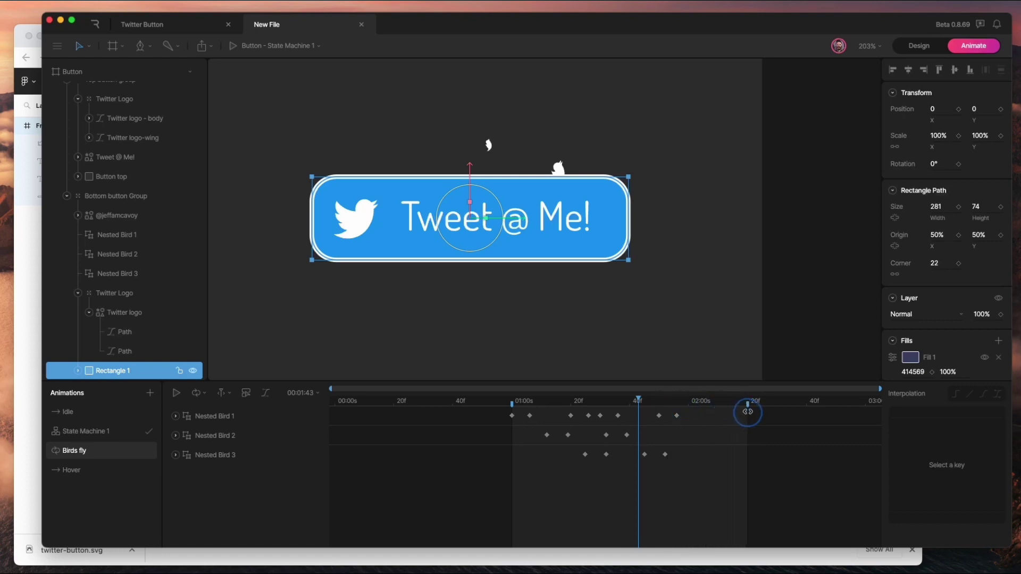
left_click_drag(712, 493, 489, 393)
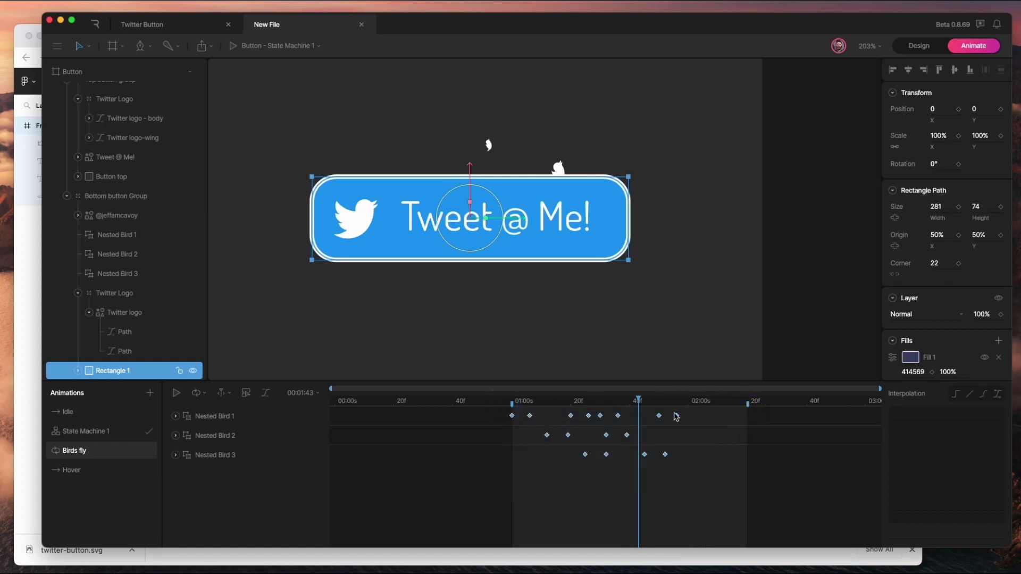
key("alt")
left_click_drag(678, 417, 750, 428)
key("space")
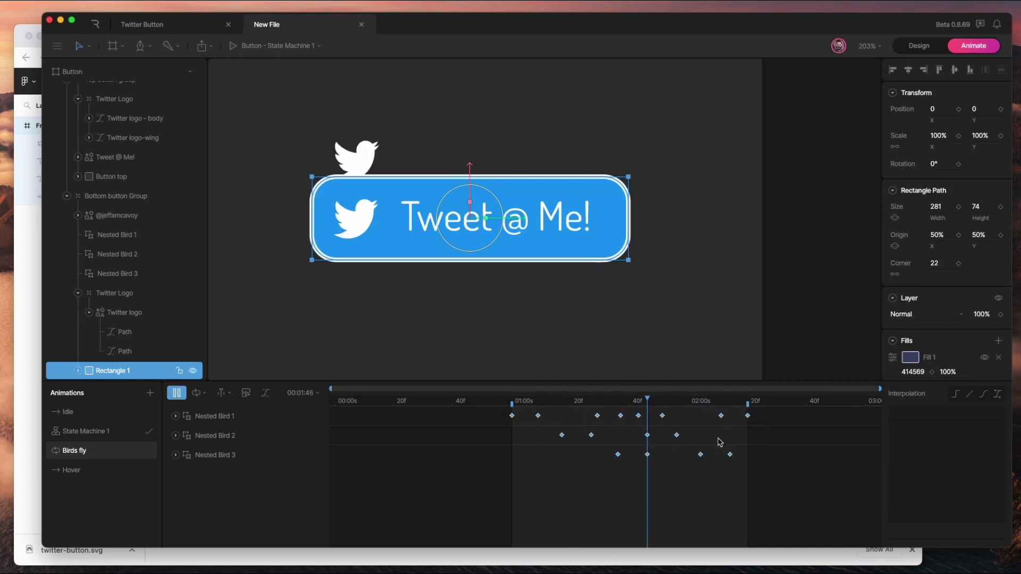
- Play State Machine 1 and preview the hover state with the slower bird animation
left_click(110, 431)
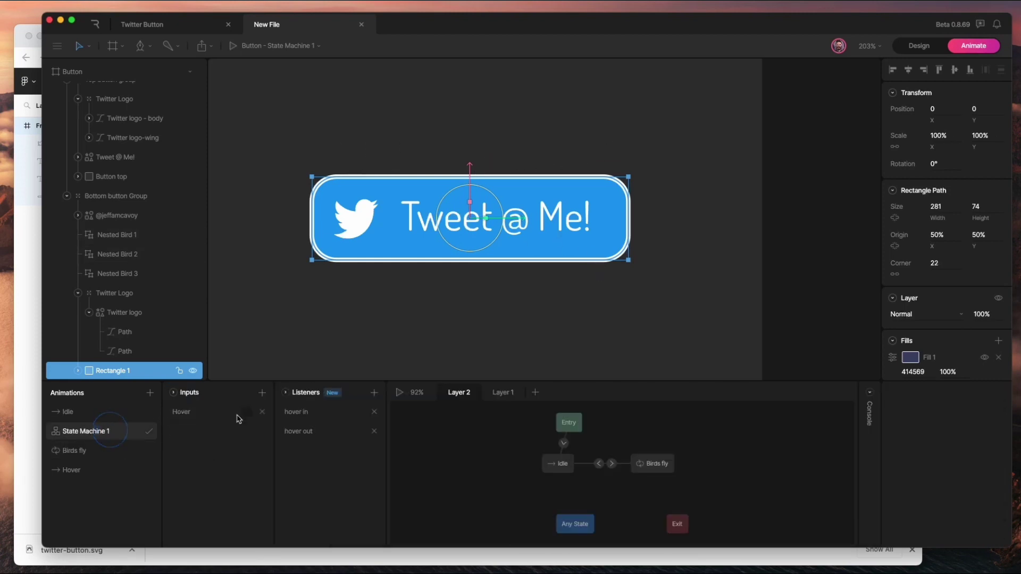
key("space")
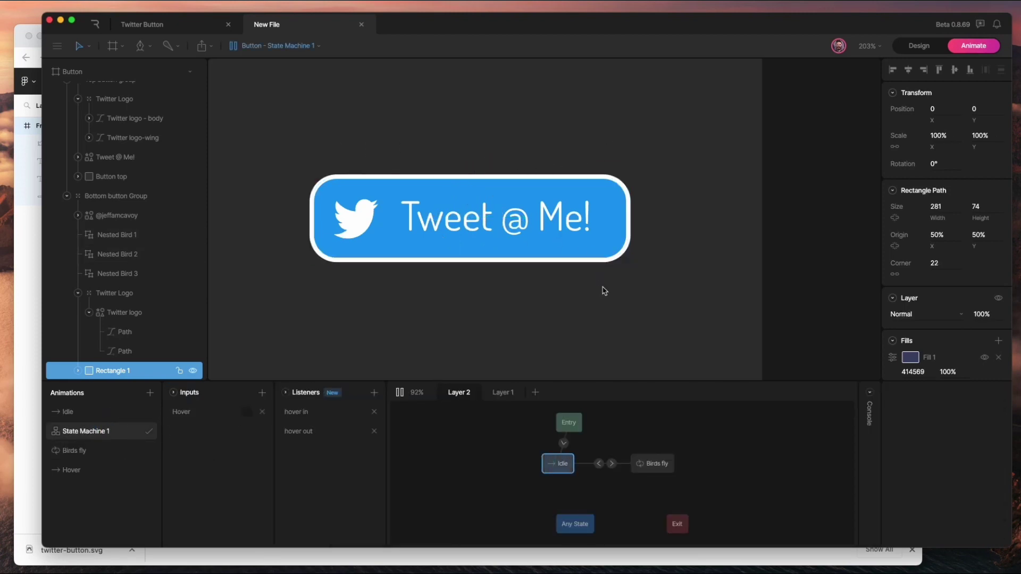
mouse_move(526, 230)
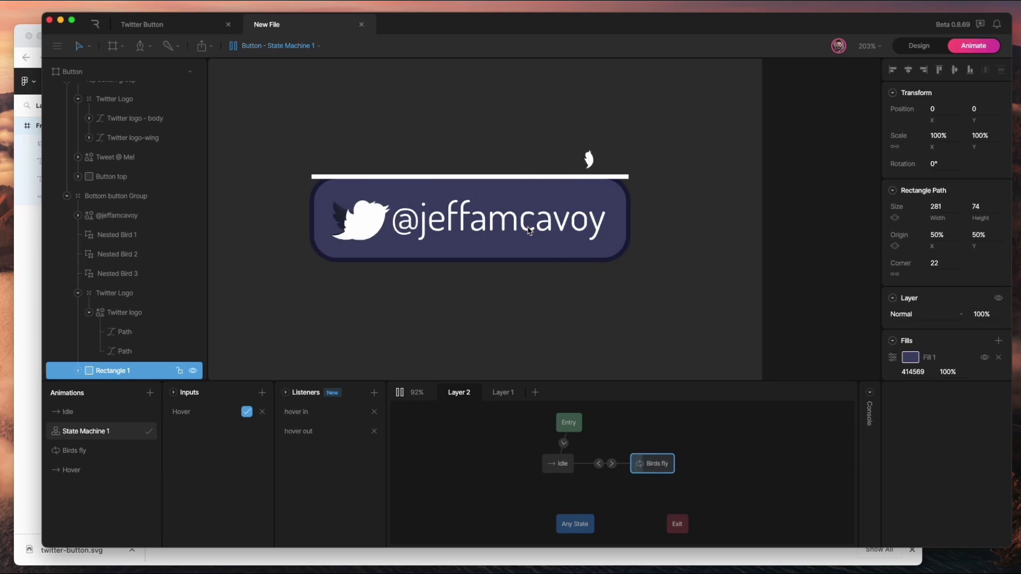